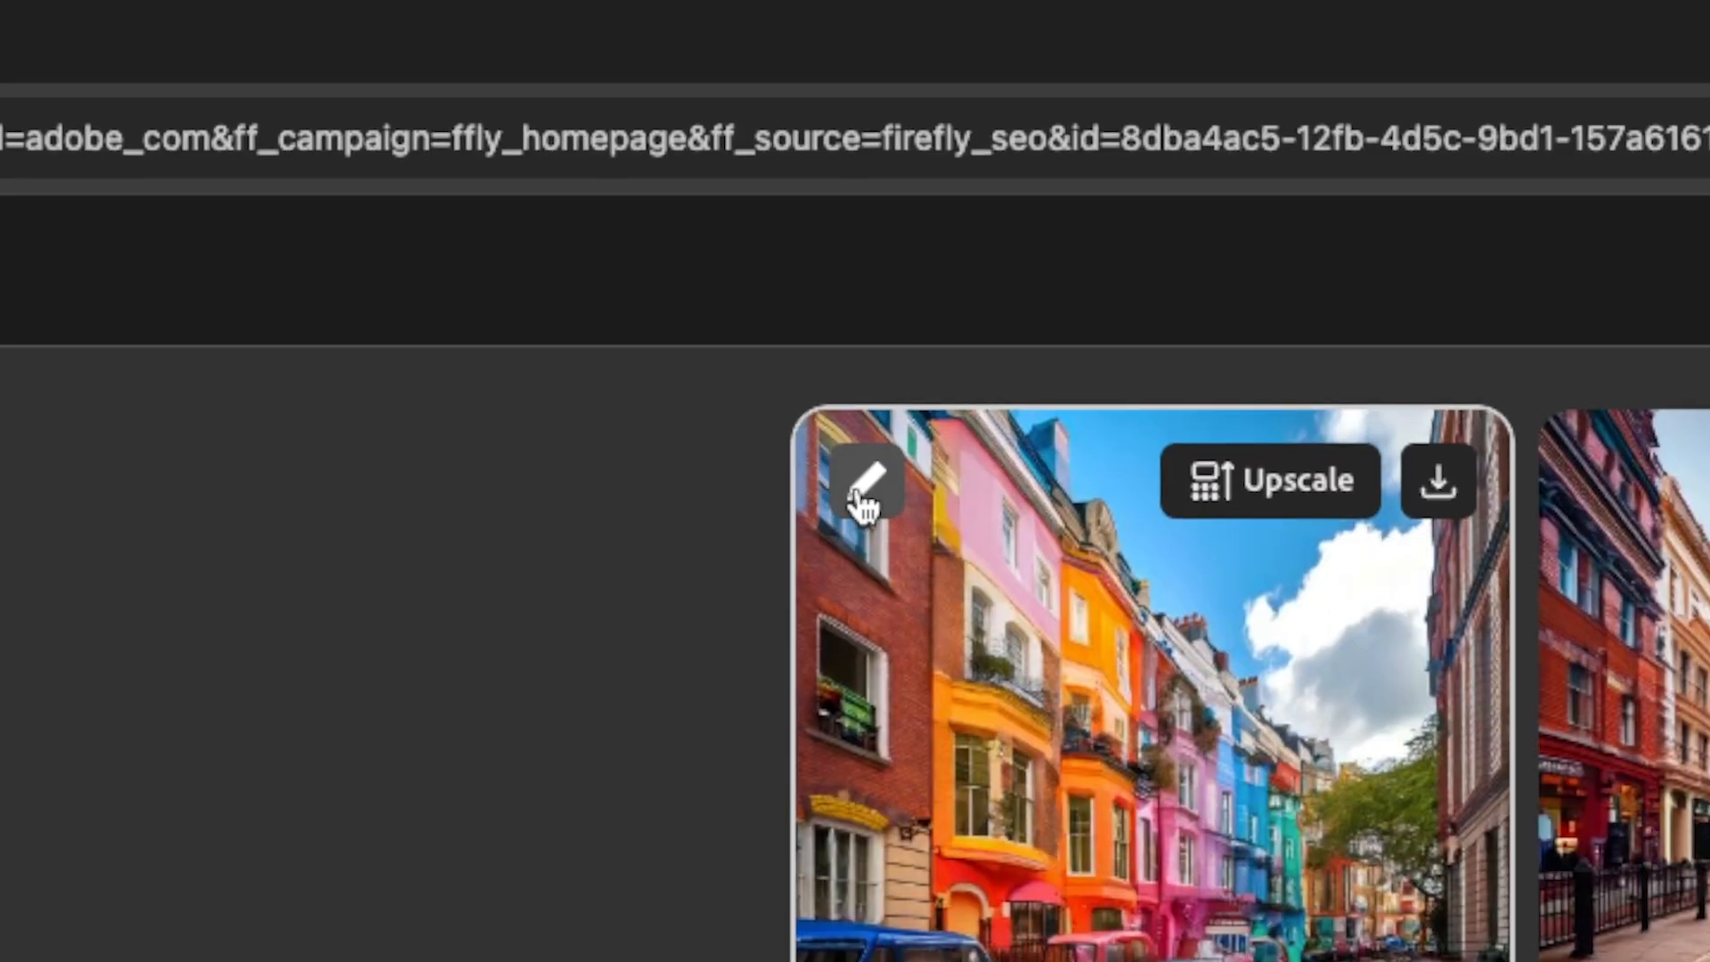
# Use the first generated image of the colorful London street as the style reference
pyautogui.click(783, 189)
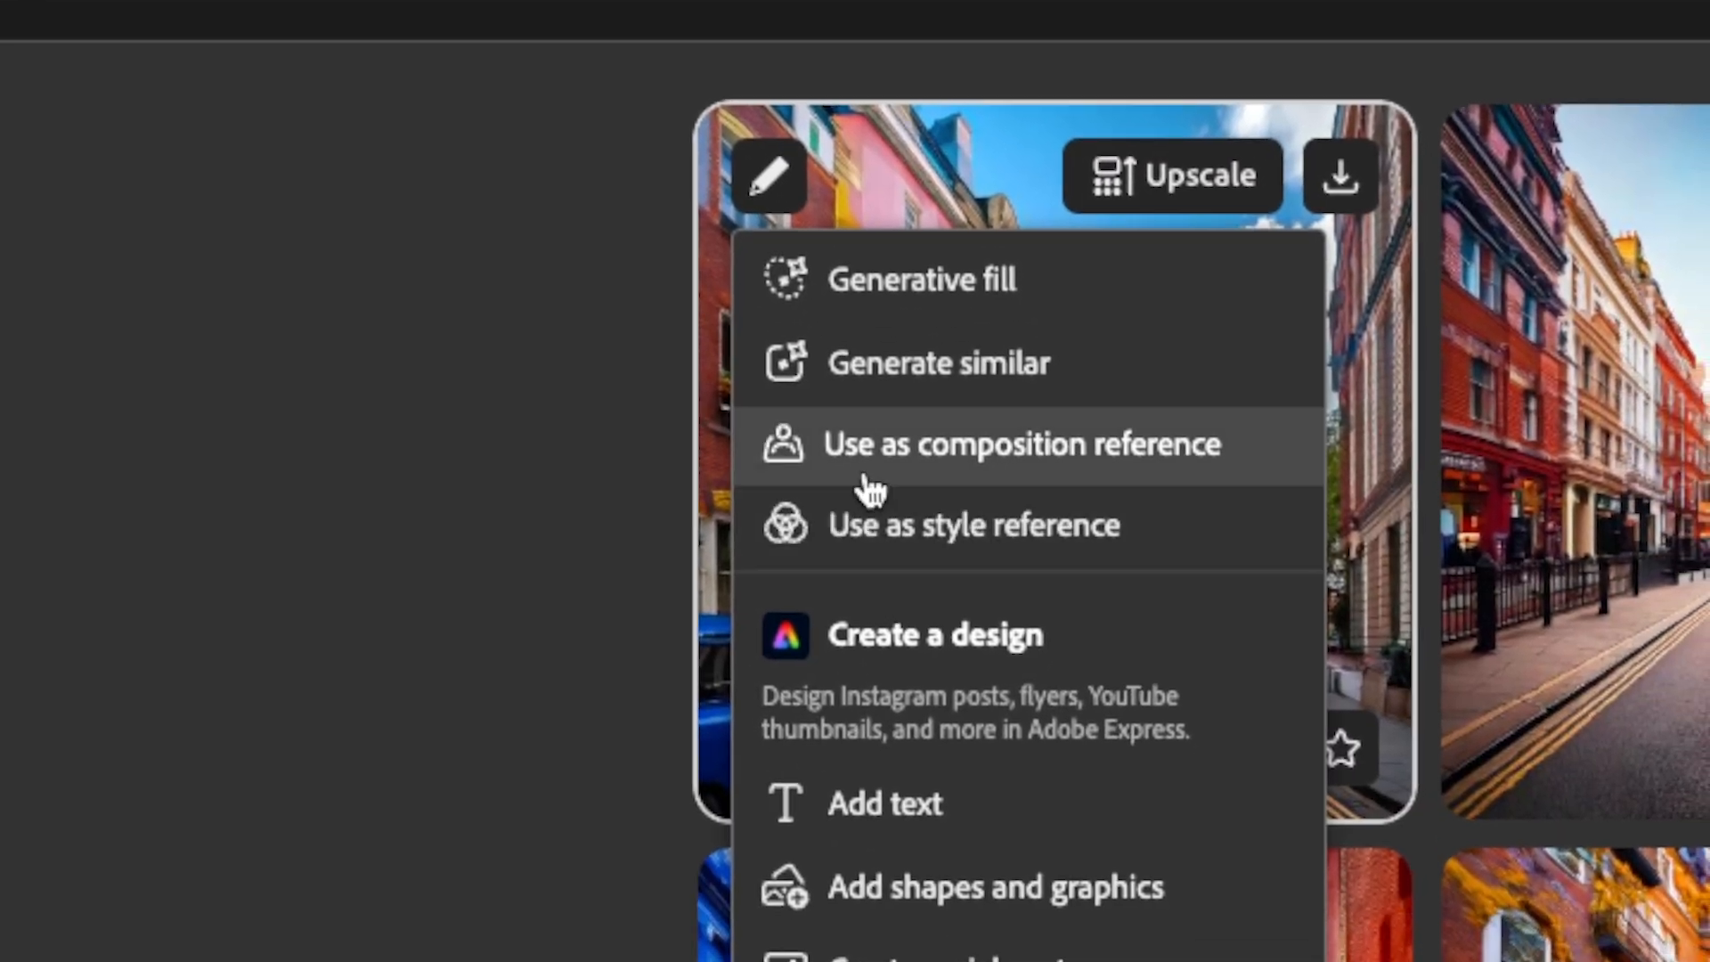
pyautogui.click(903, 604)
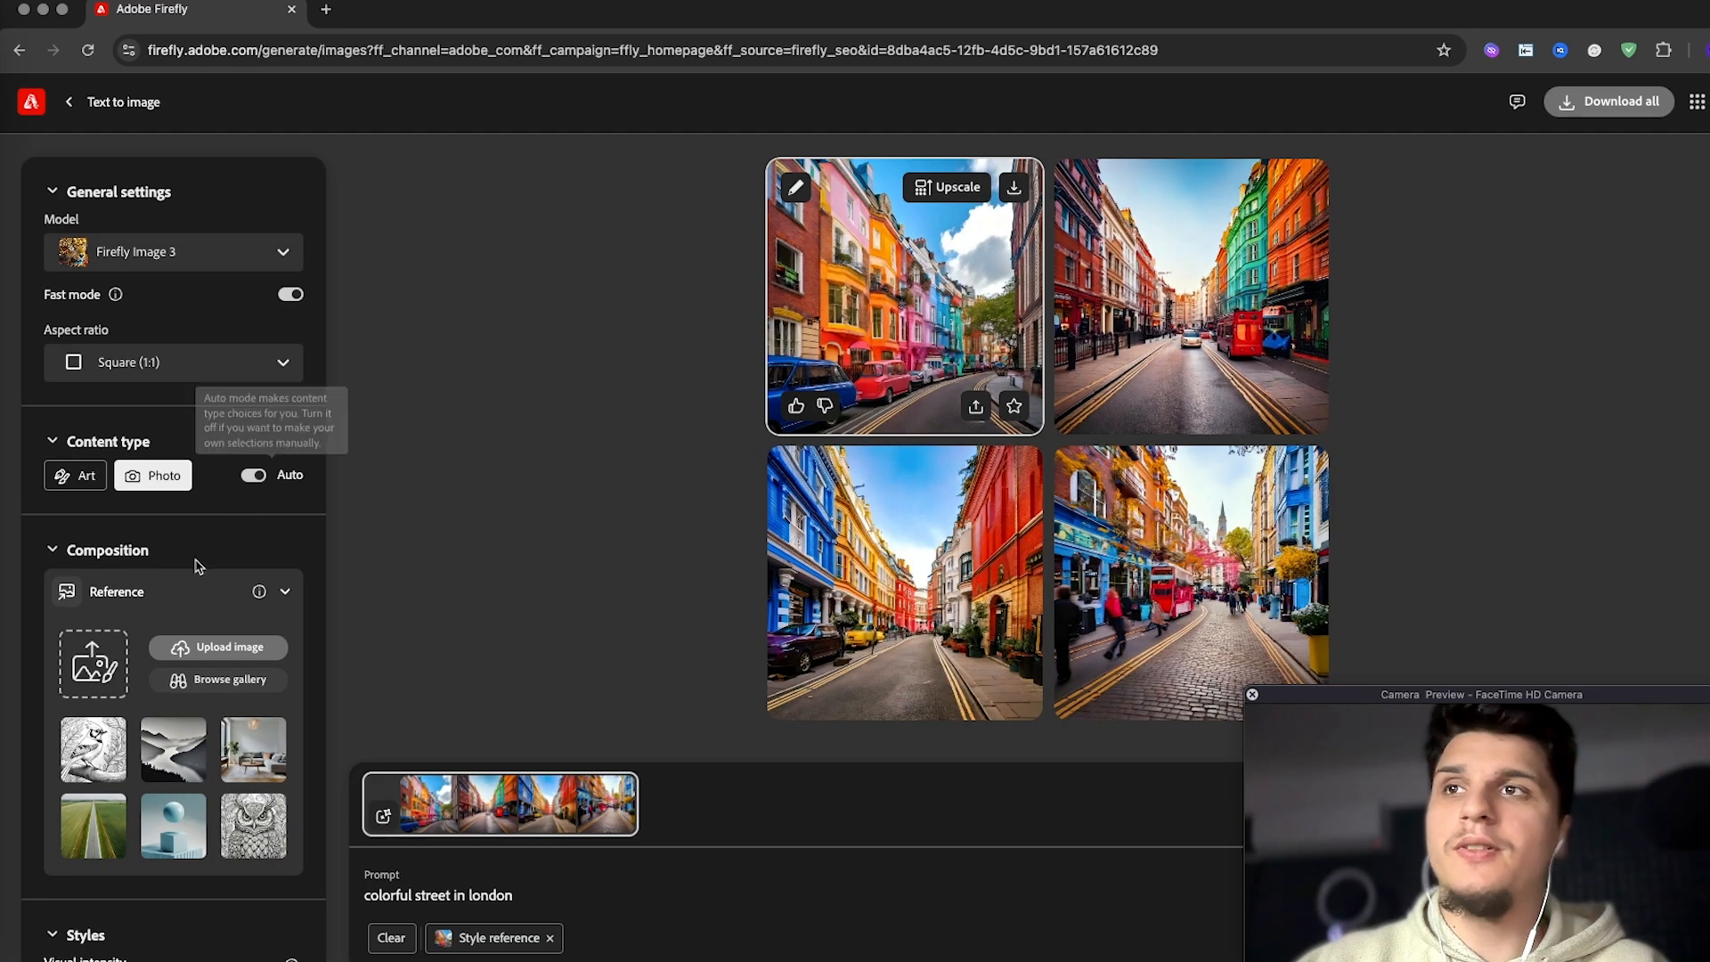
# Upload the lorem ipsum lettering image SCR-20241108-runy.png as the composition reference
pyautogui.scroll(-8, 185, 578)
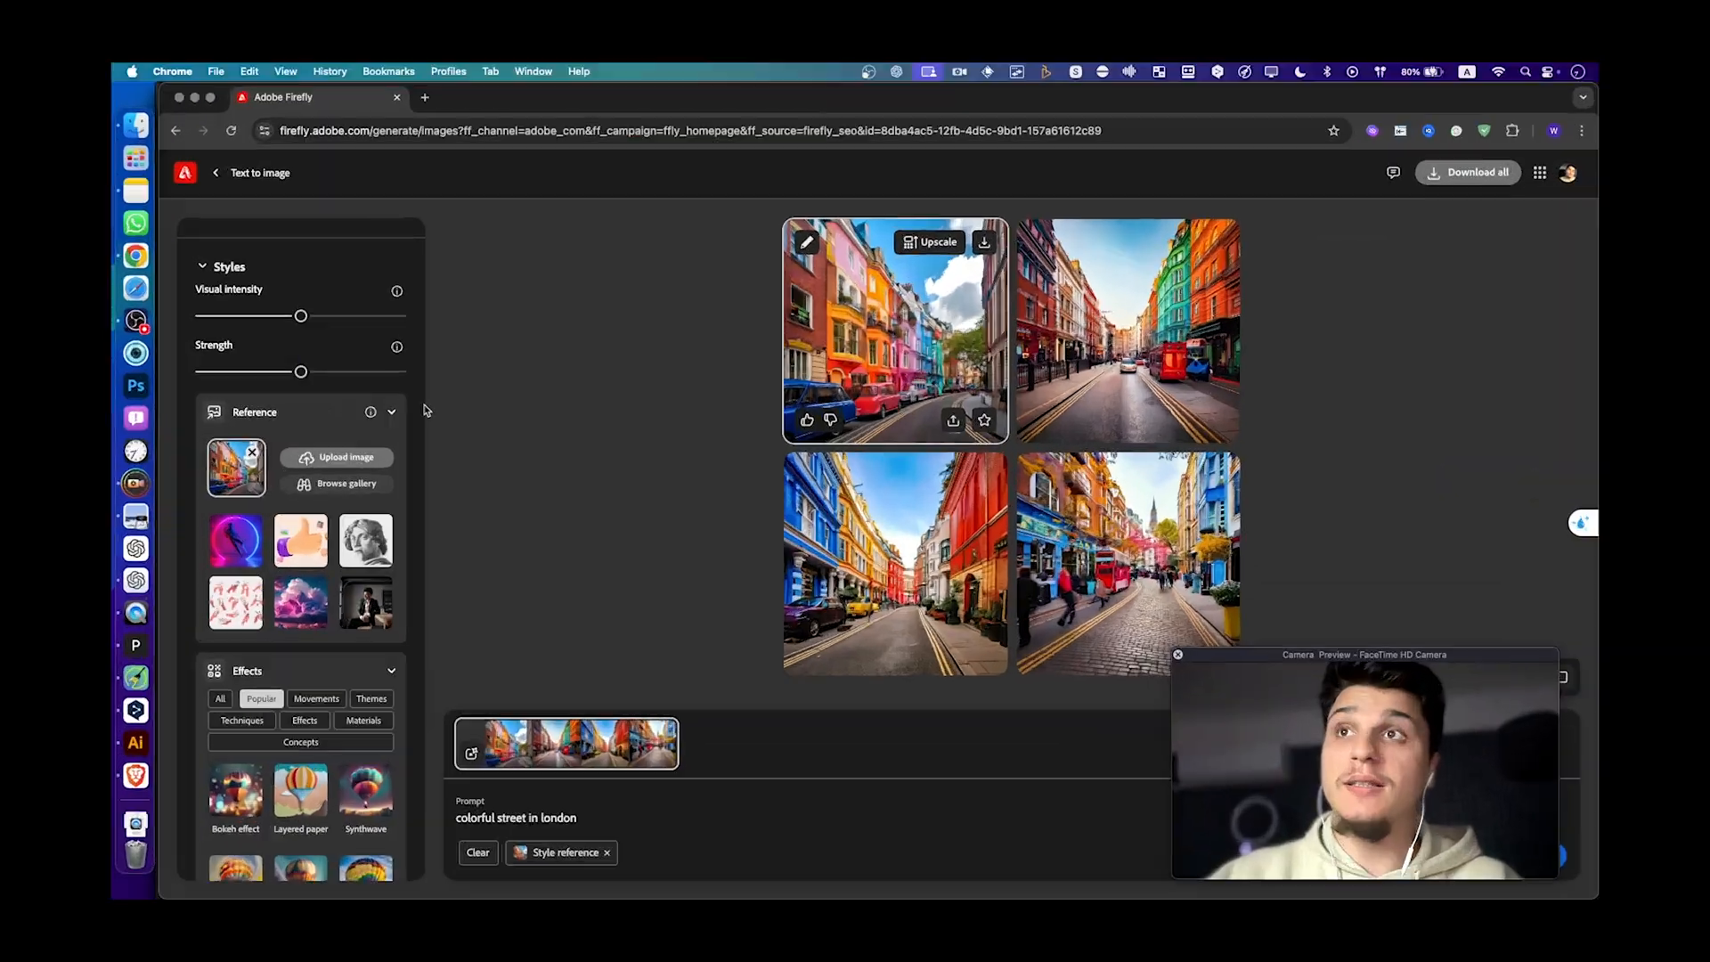
pyautogui.scroll(5, 356, 391)
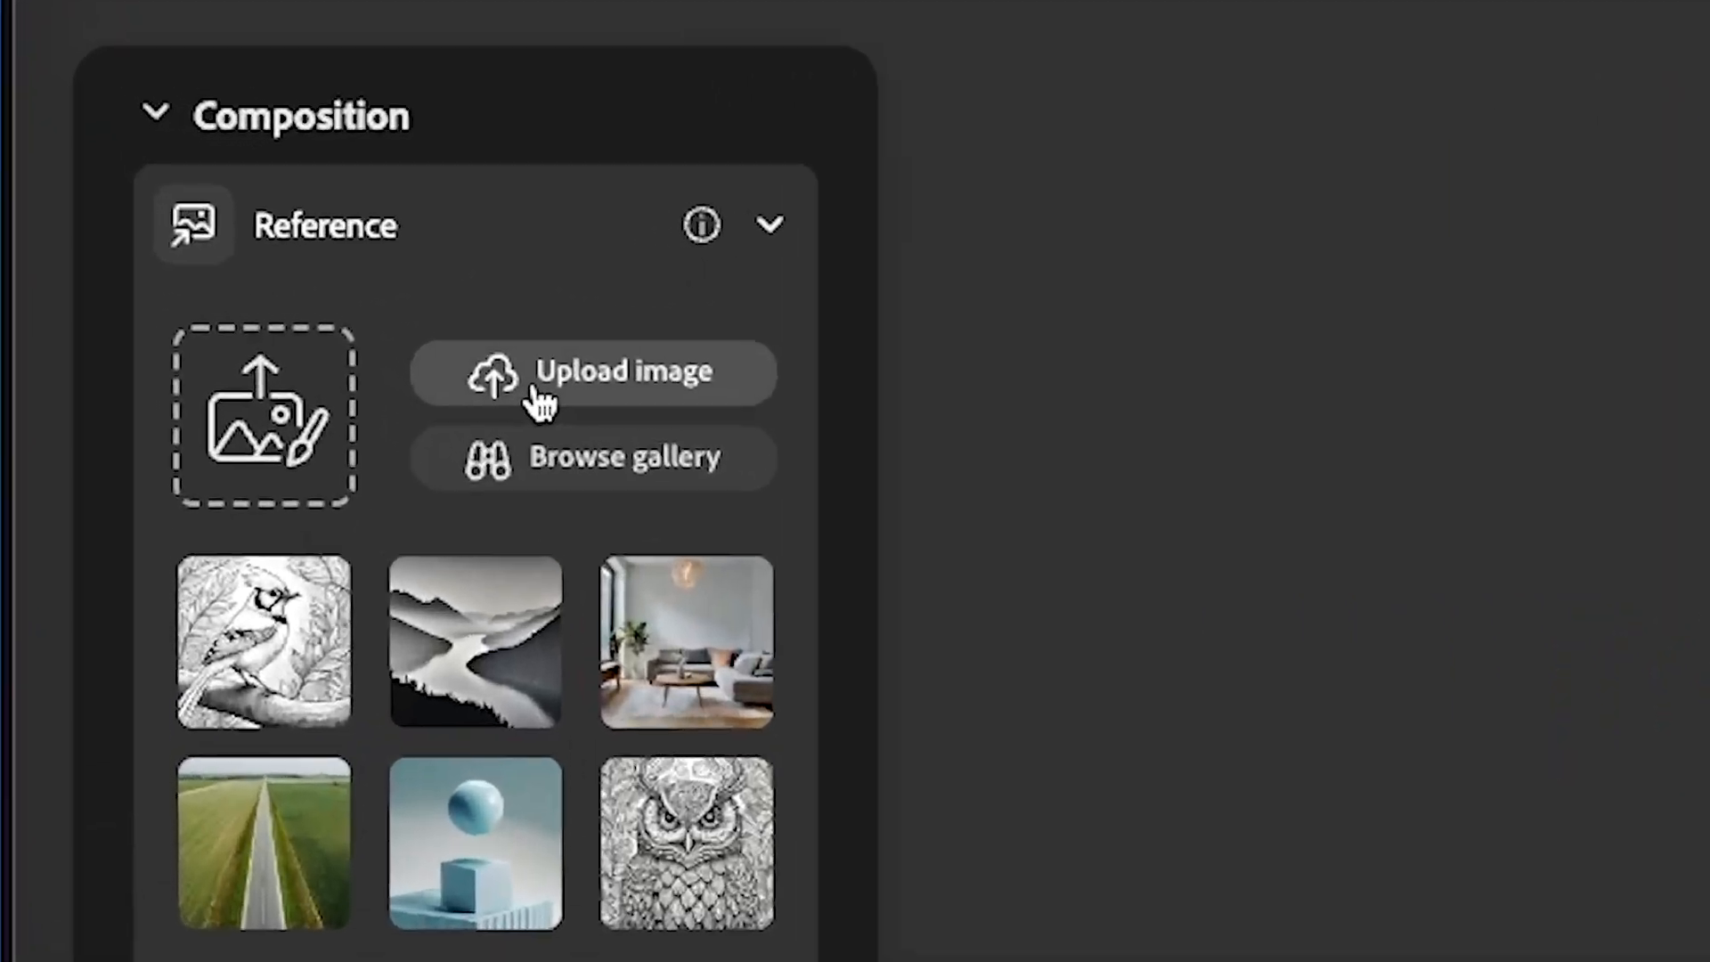
pyautogui.click(559, 410)
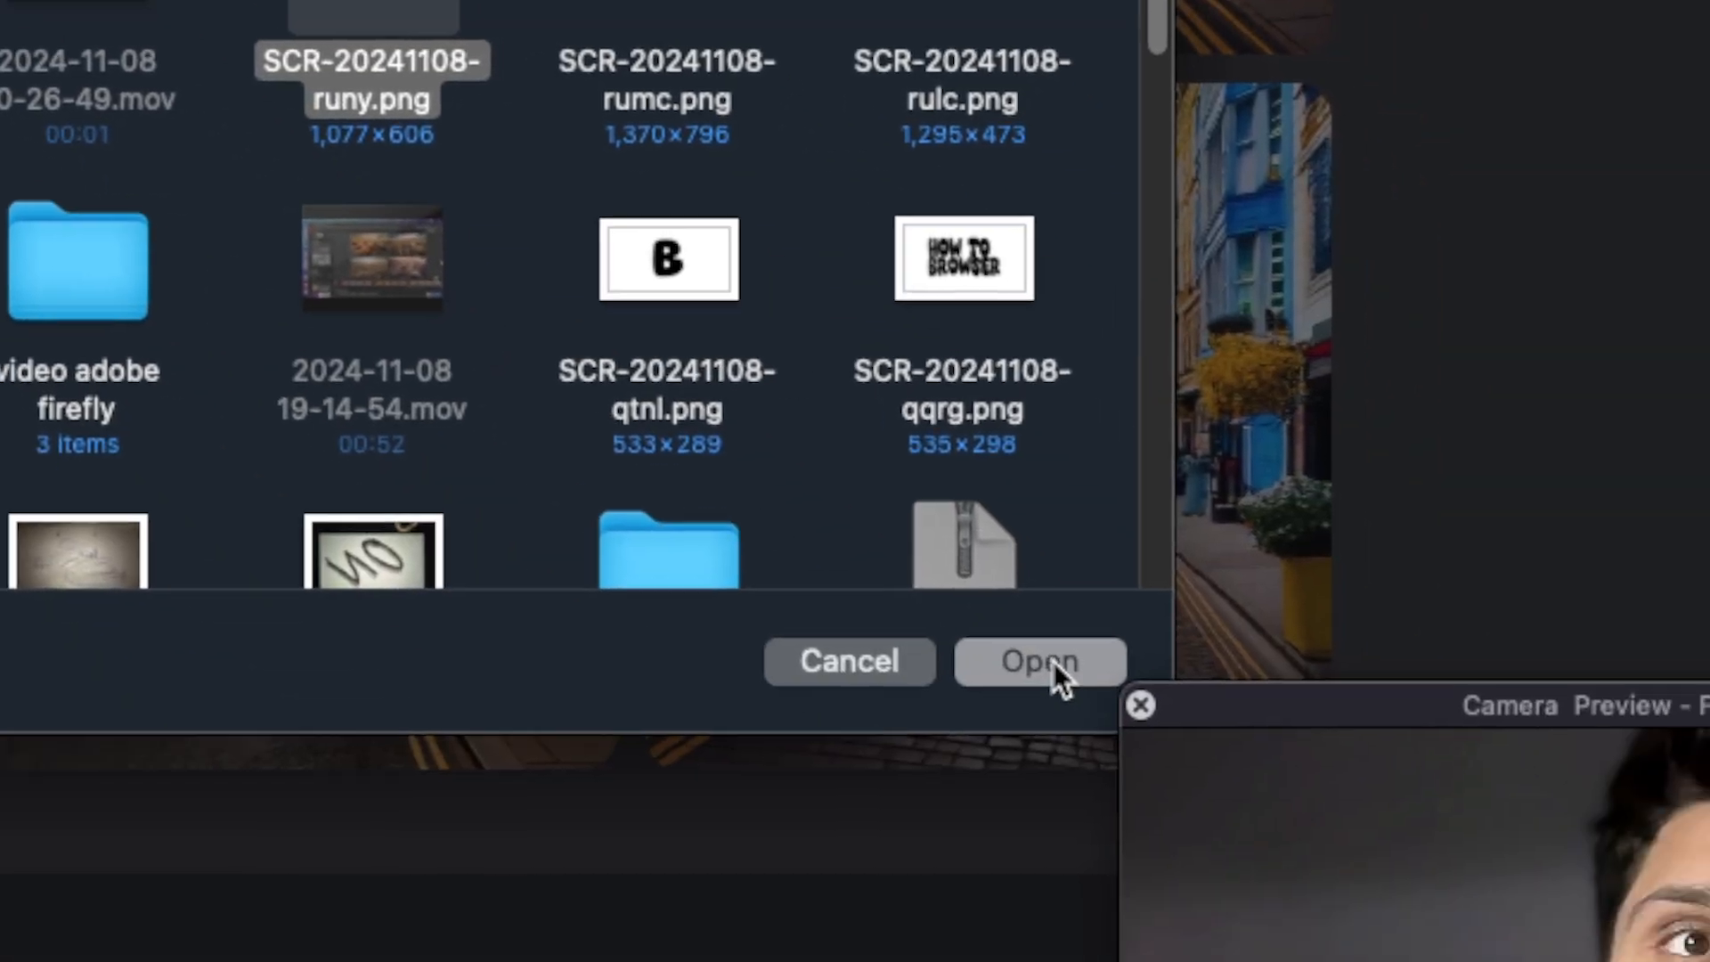
pyautogui.click(1055, 663)
pyautogui.click(1405, 530)
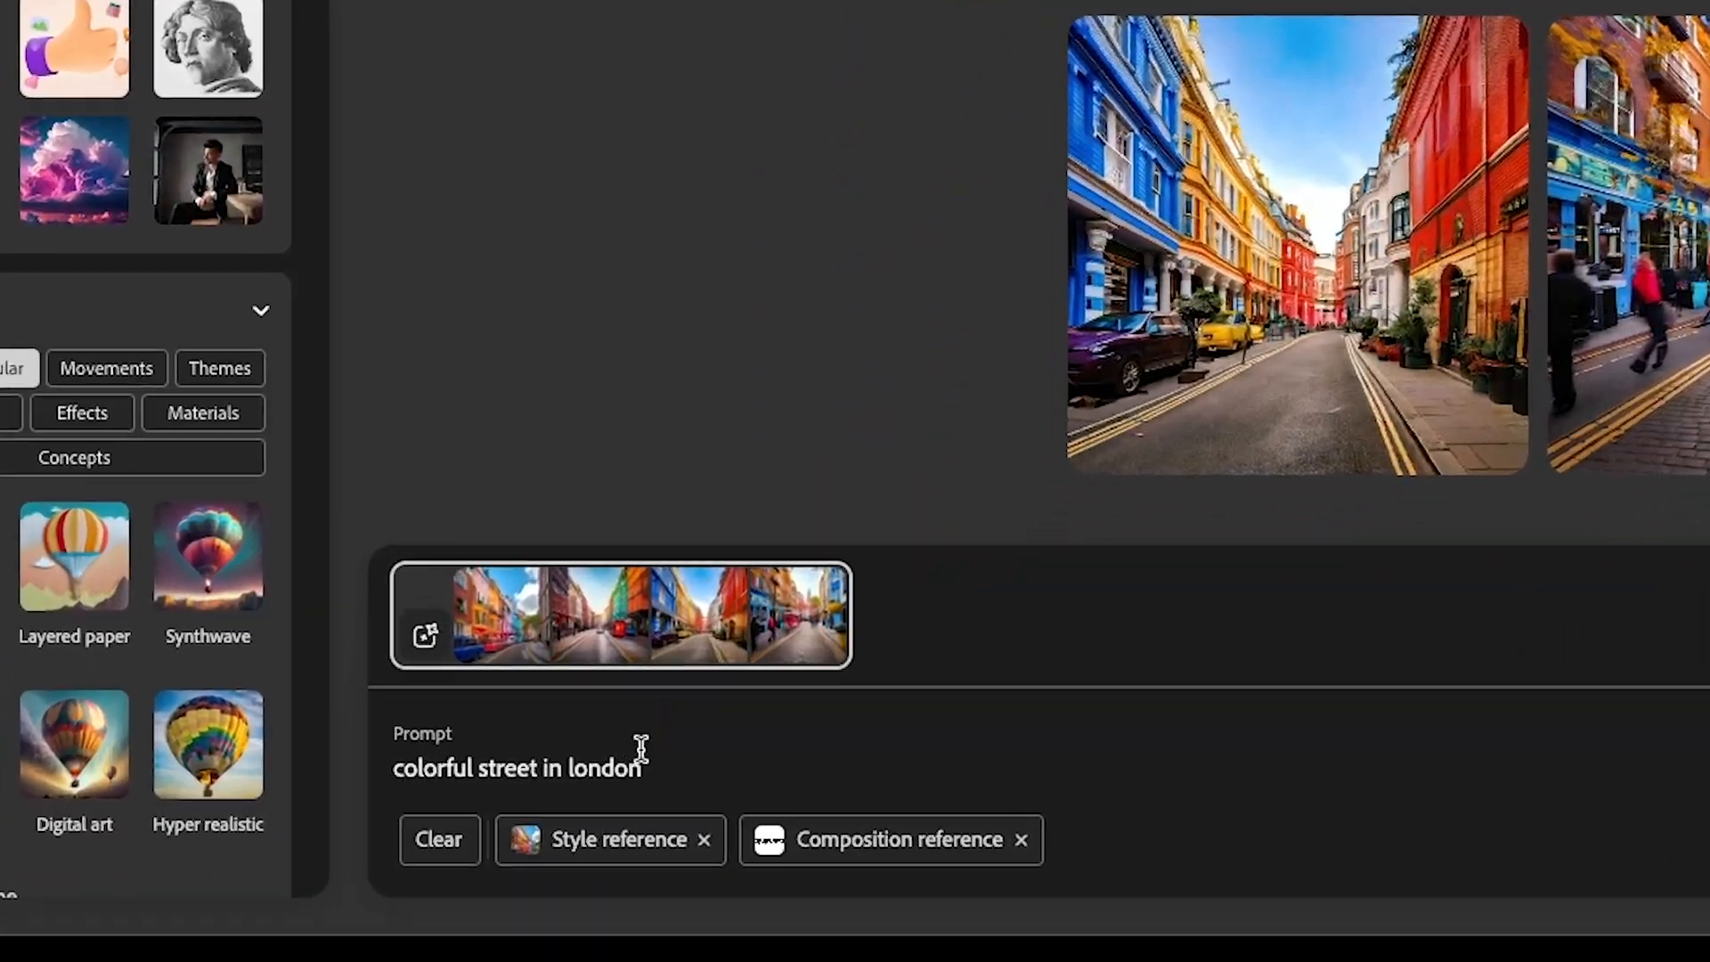
# Replace the prompt with "text green with glow in the dark; creative nature background"
pyautogui.moveTo(641, 752); pyautogui.dragTo(333, 670)
pyautogui.press('BackSpace')
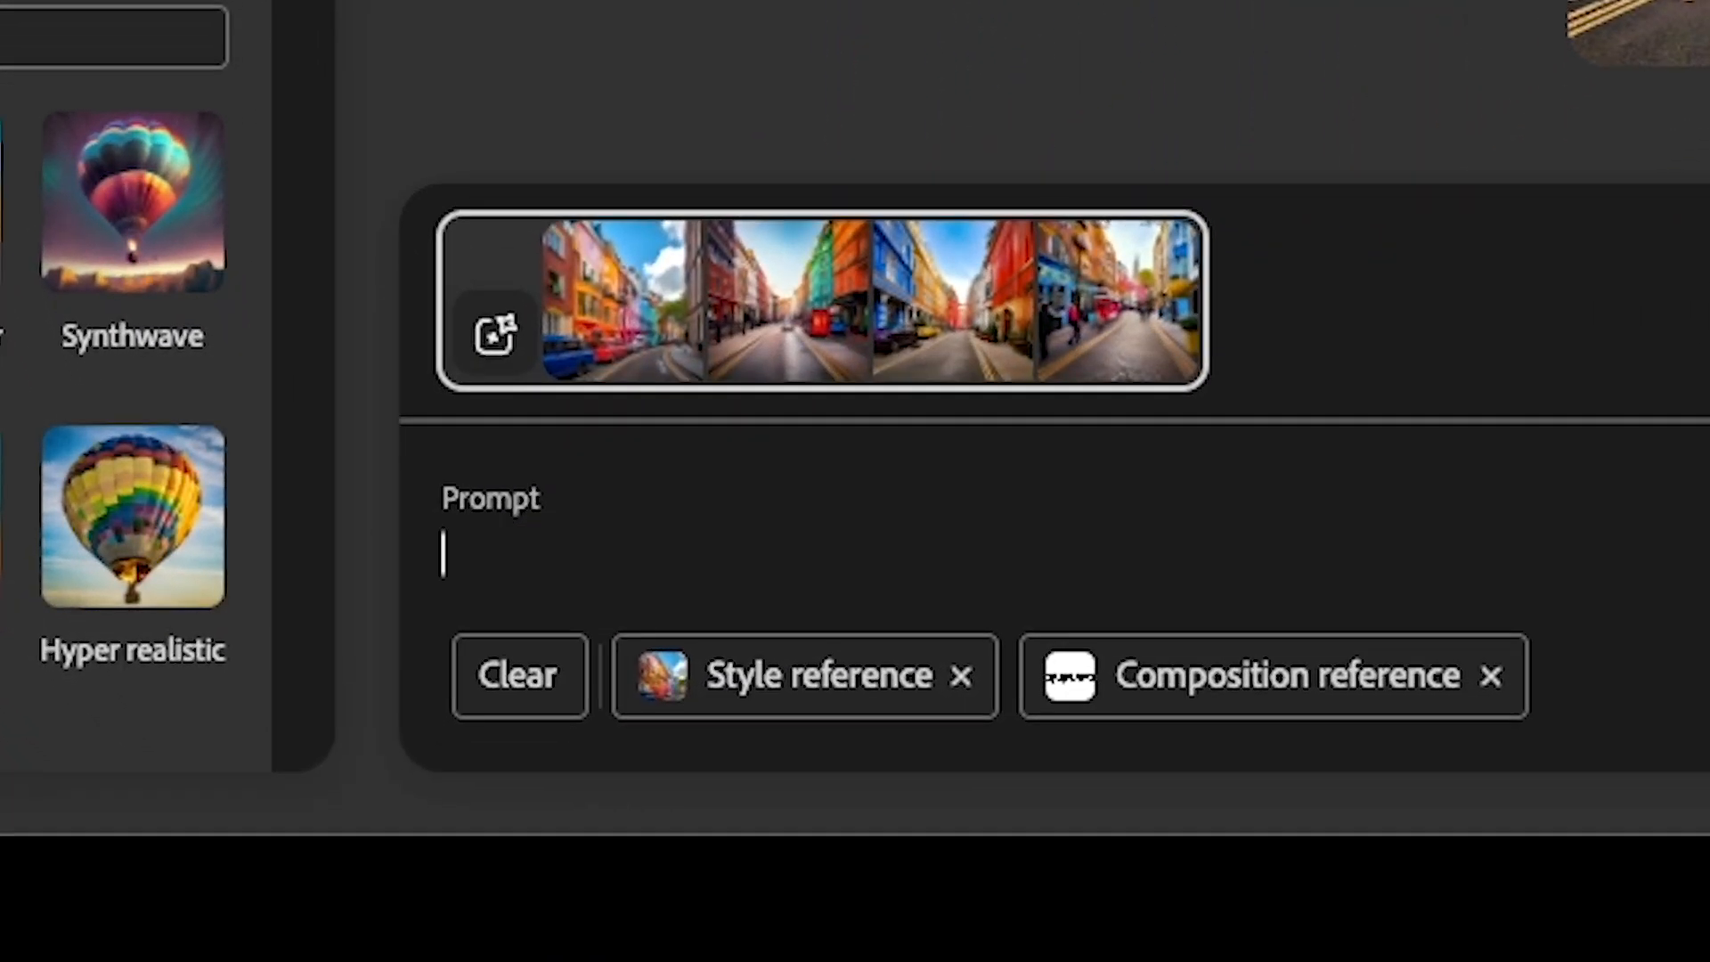
pyautogui.write('text green wit')
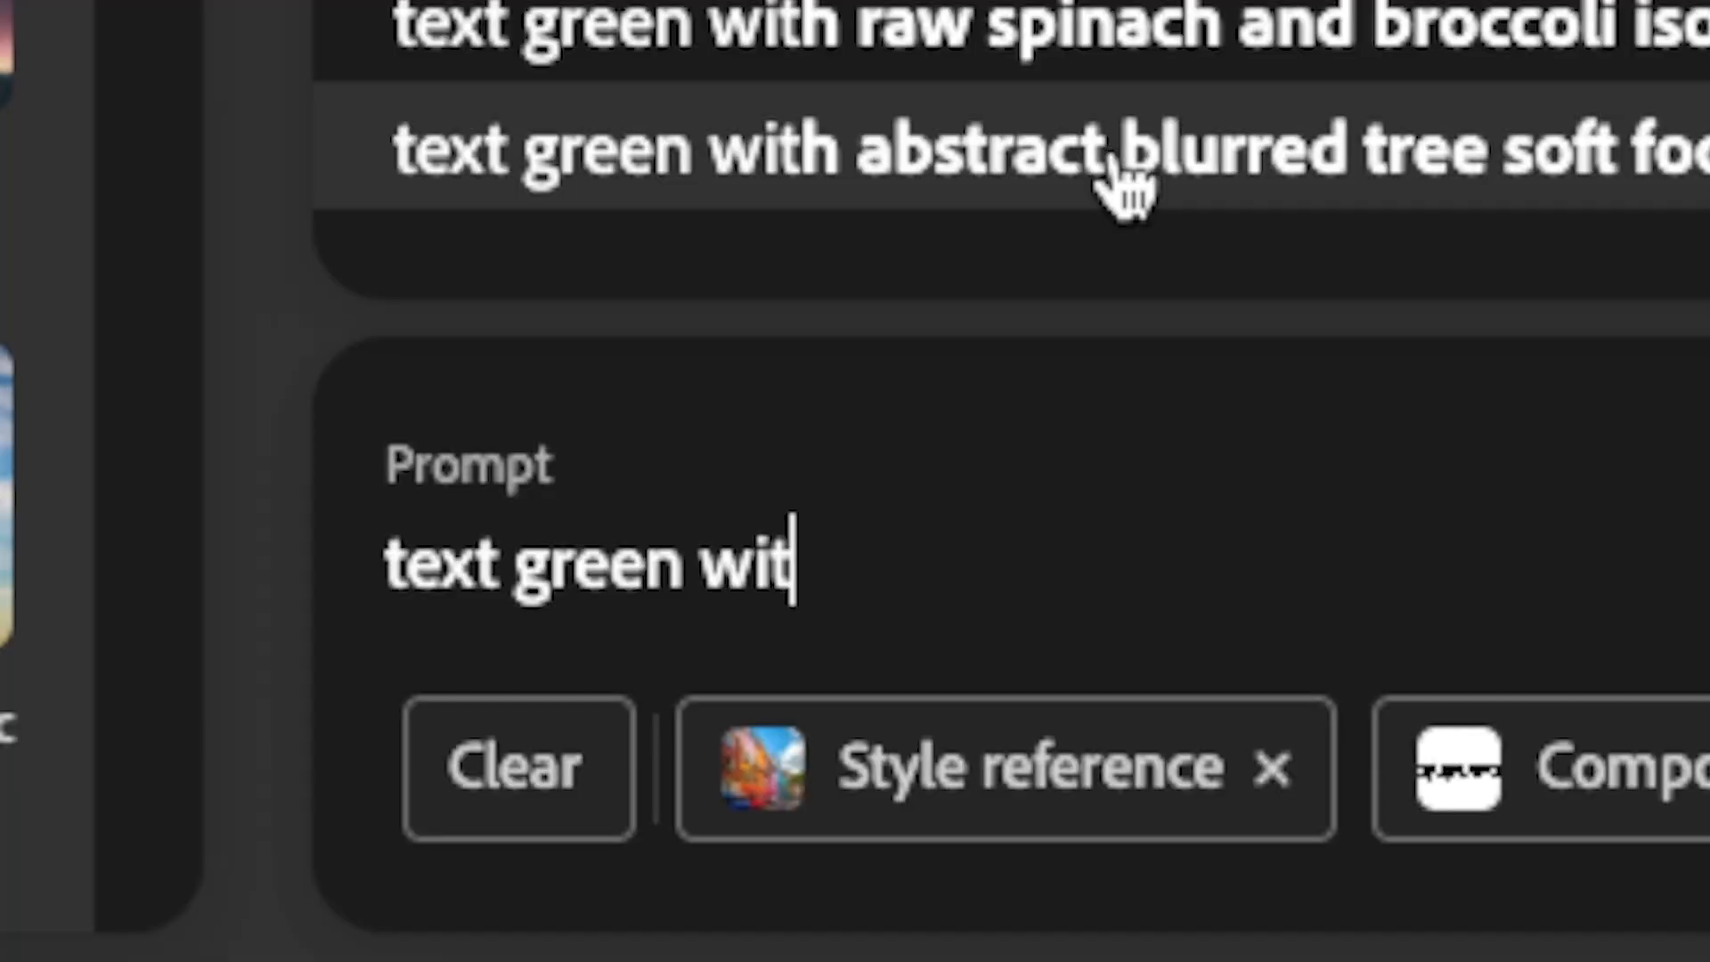
pyautogui.press('BackSpace')
pyautogui.press('BackSpace')
pyautogui.press('BackSpace')
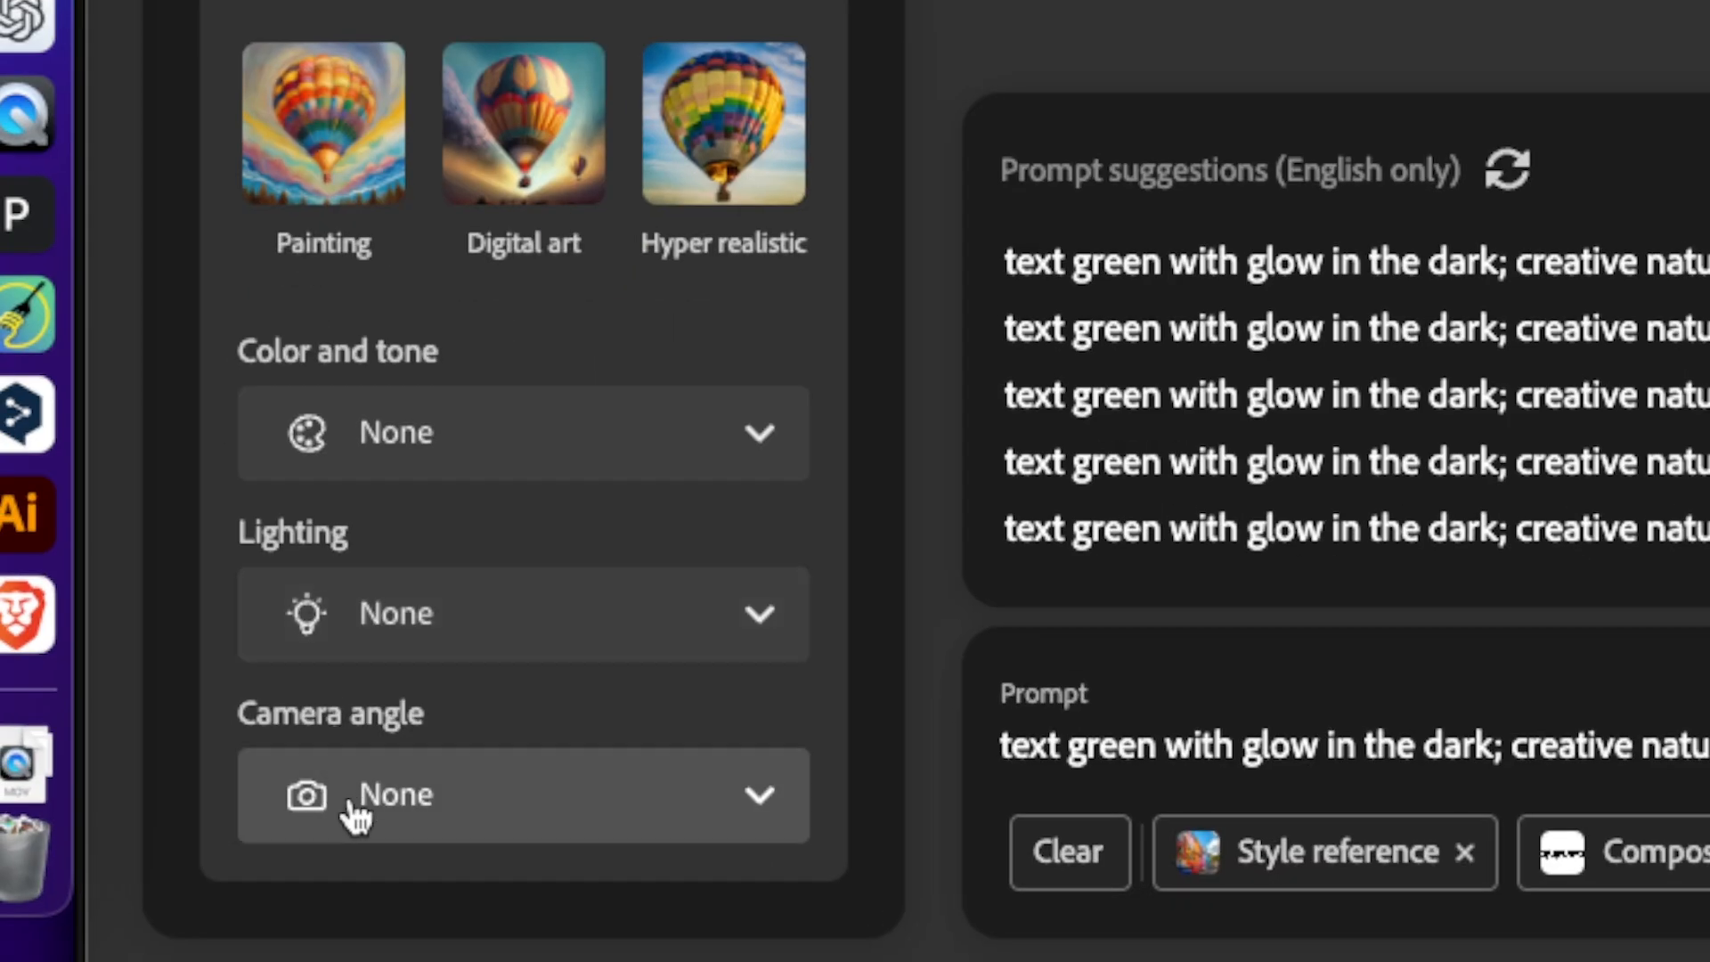
# Set the camera angle to Shallow depth of field, the lighting to Studio light, and color and tone to Vibrant colors
pyautogui.click(357, 814)
pyautogui.scroll(1, 419, 534)
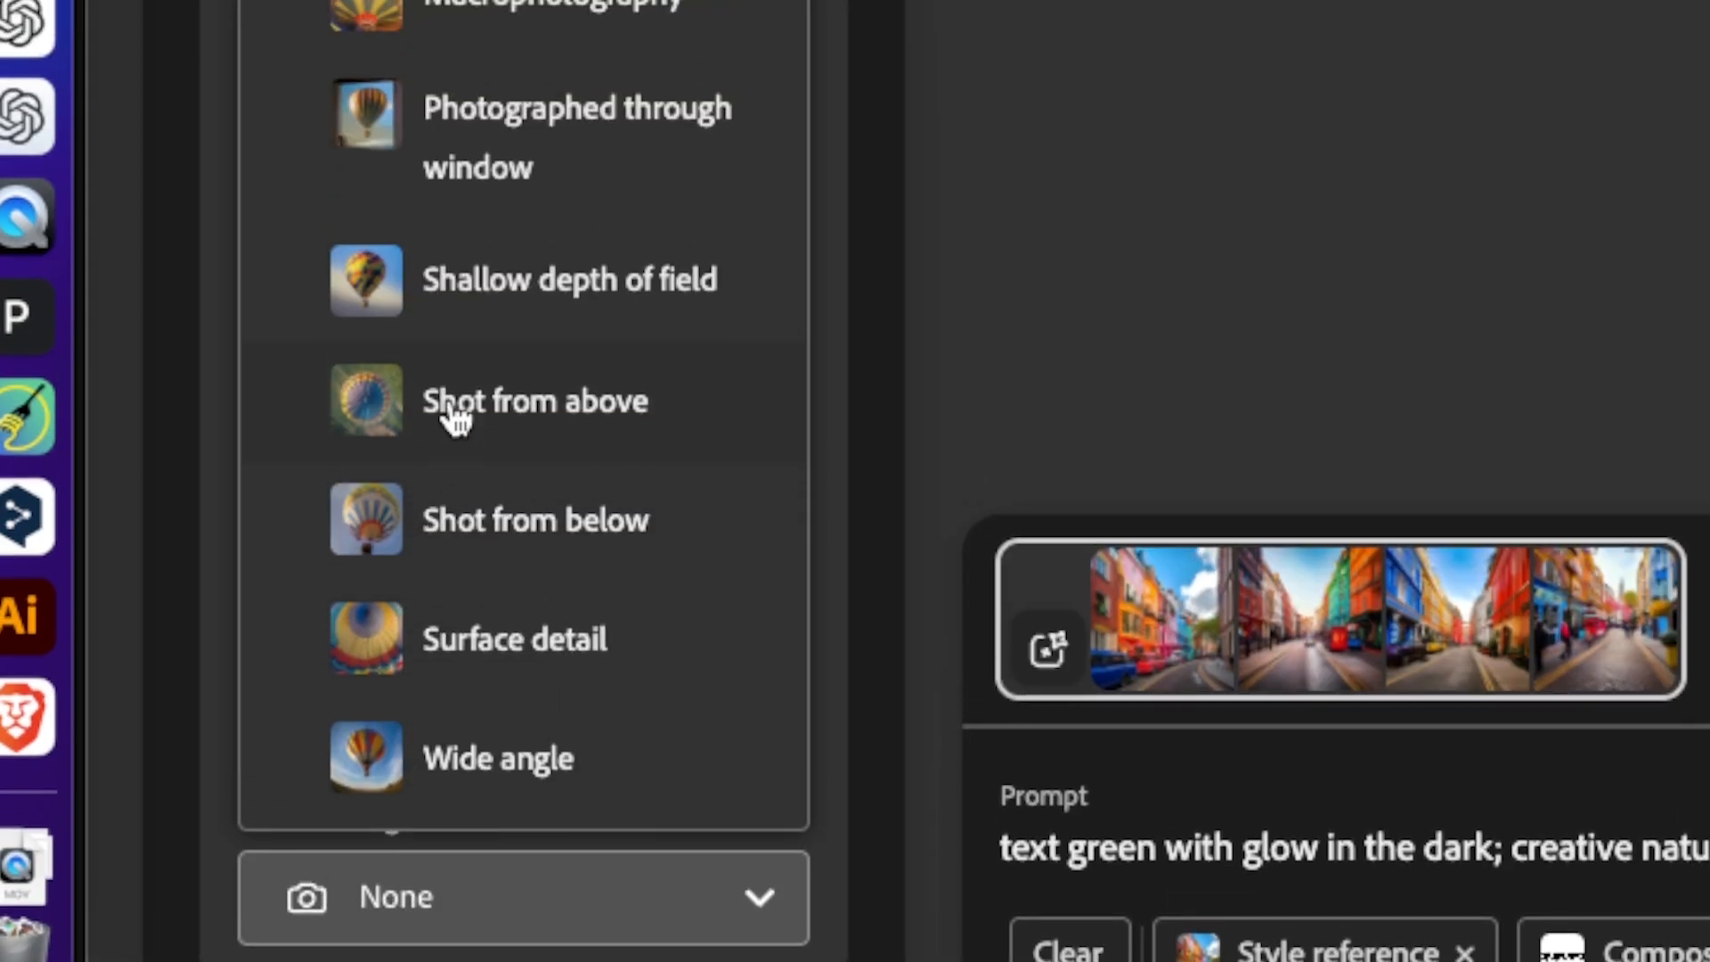
pyautogui.click(445, 267)
pyautogui.click(437, 616)
pyautogui.click(485, 377)
pyautogui.click(499, 455)
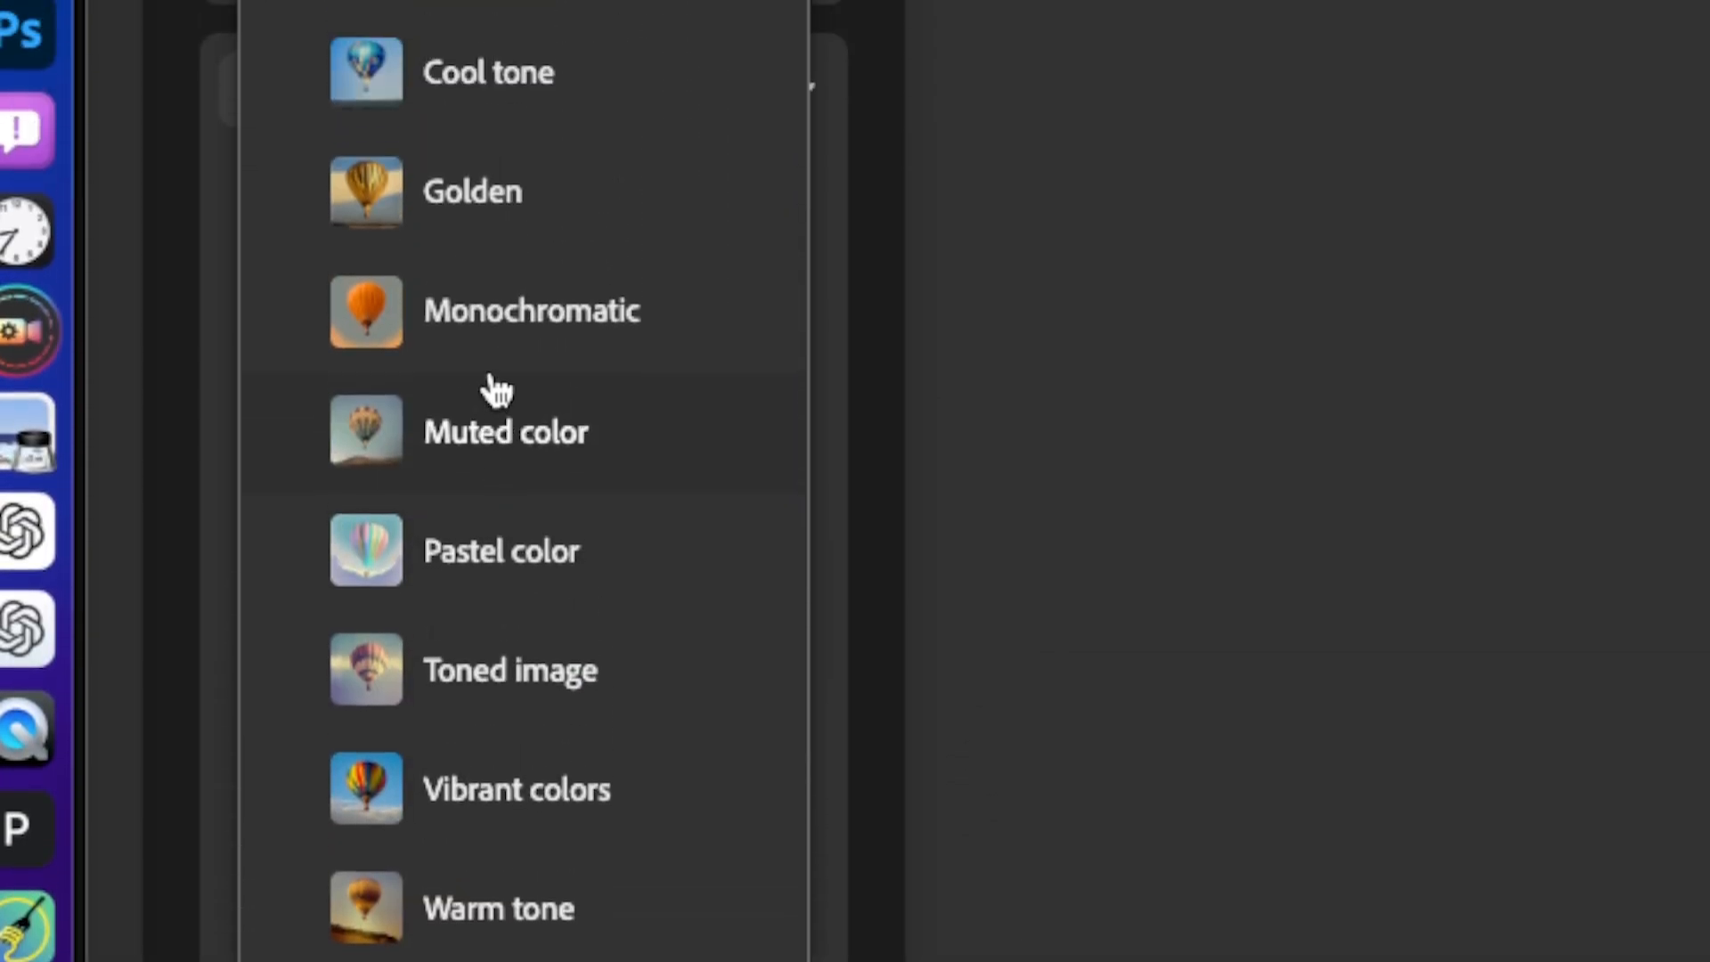
pyautogui.click(496, 506)
# Lower the Strength of the style settings below its midpoint
pyautogui.scroll(5, 510, 480)
pyautogui.scroll(3, 515, 490)
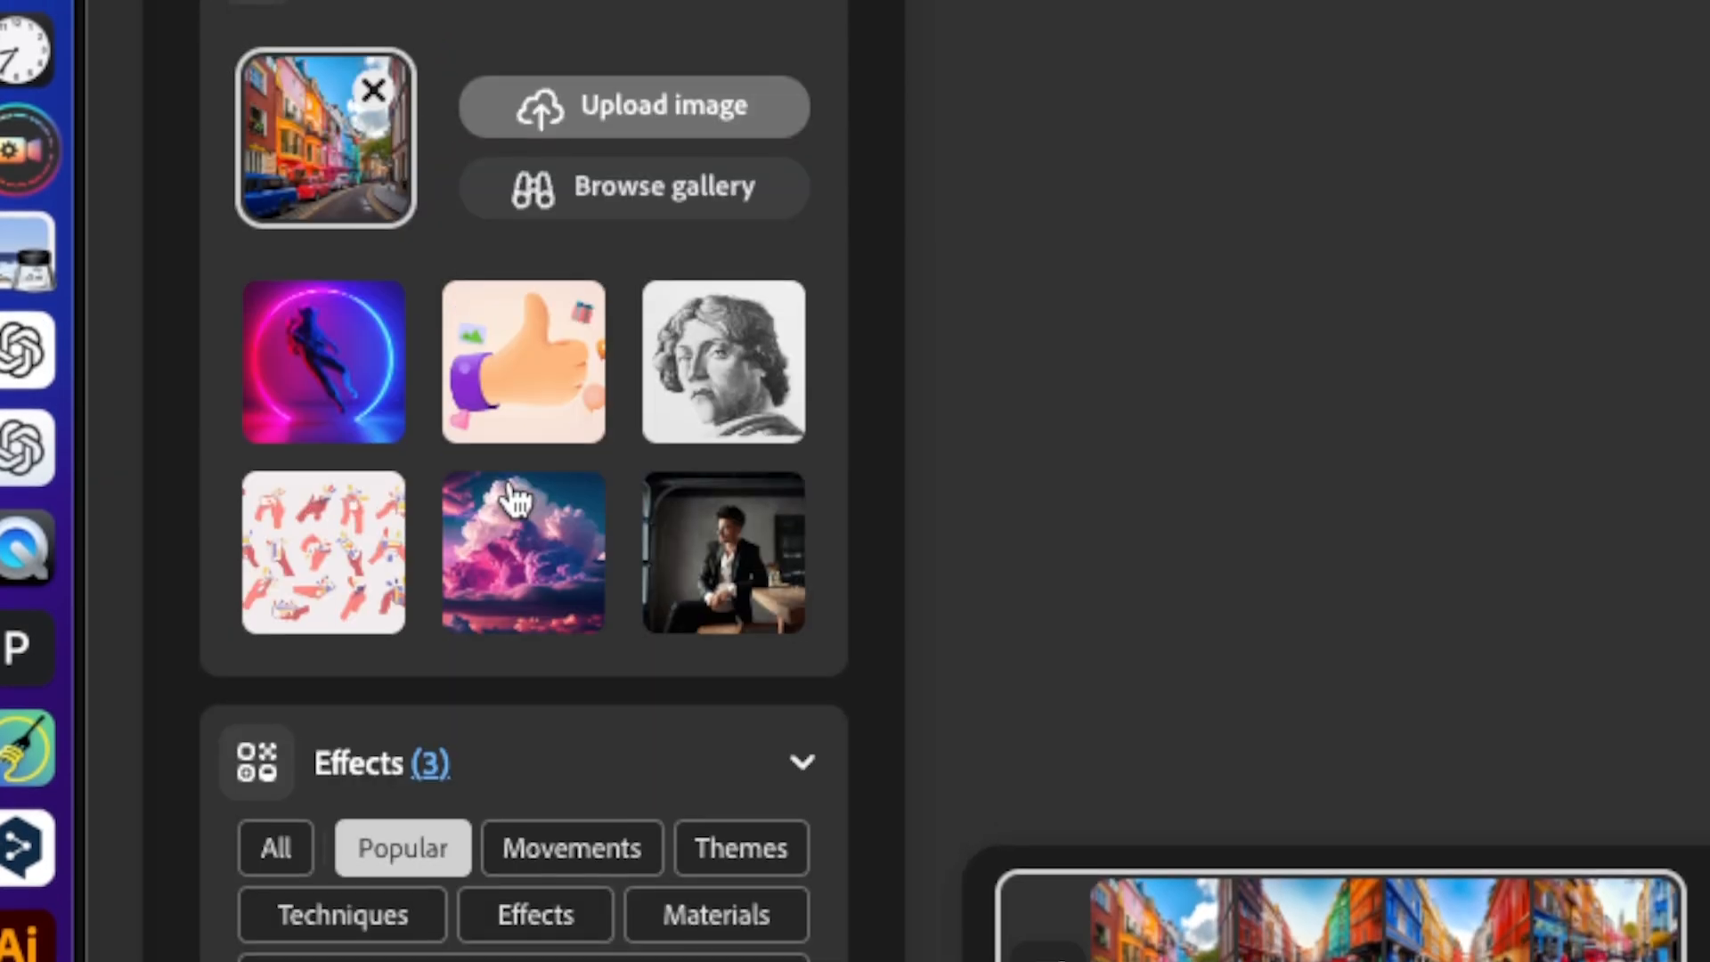
pyautogui.scroll(1, 512, 498)
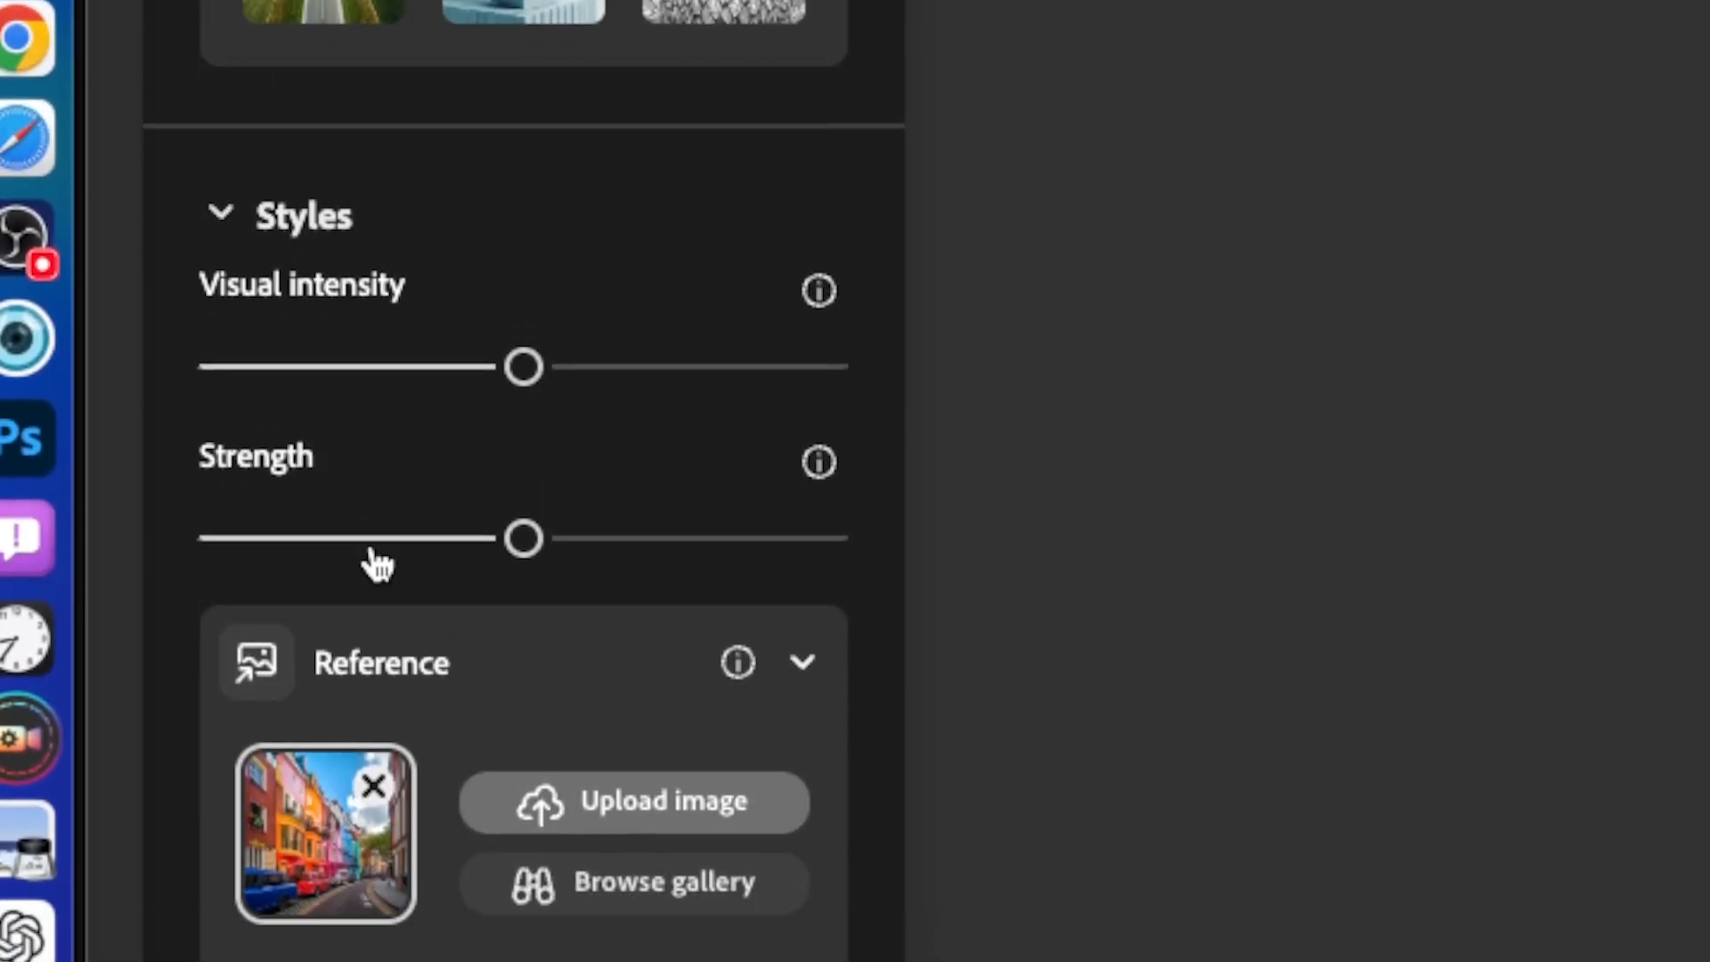
pyautogui.click(357, 549)
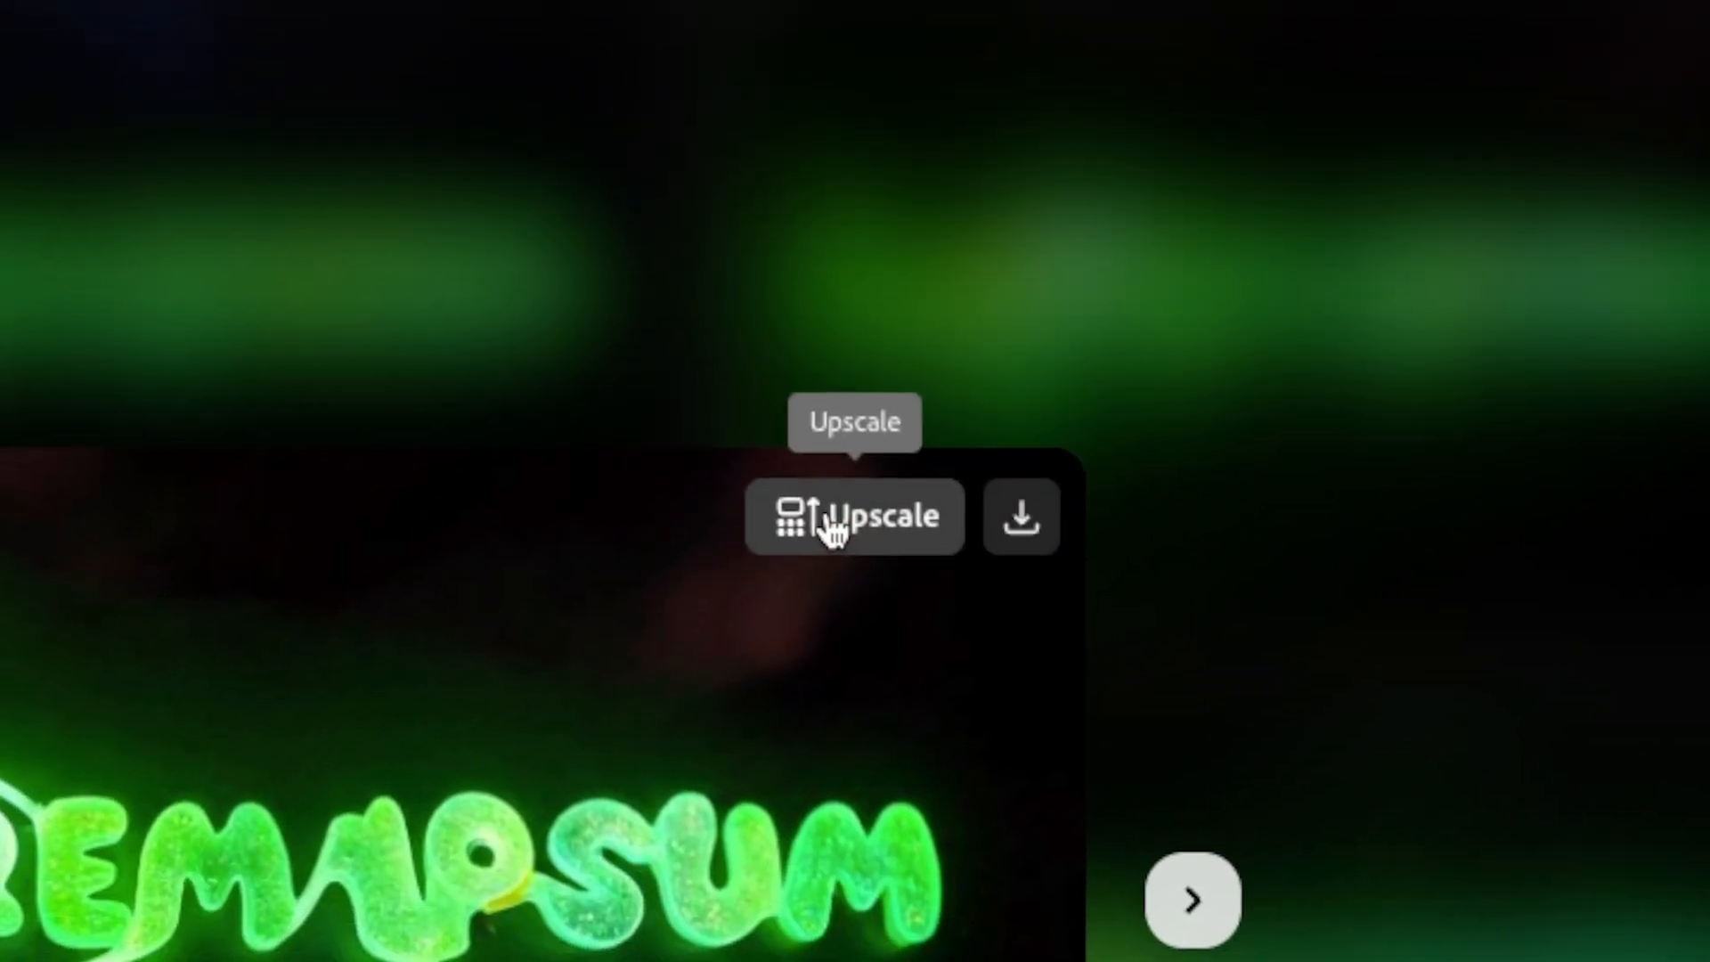
# Upscale the generated image of the glowing green lorem ipsum lettering
pyautogui.click(674, 598)
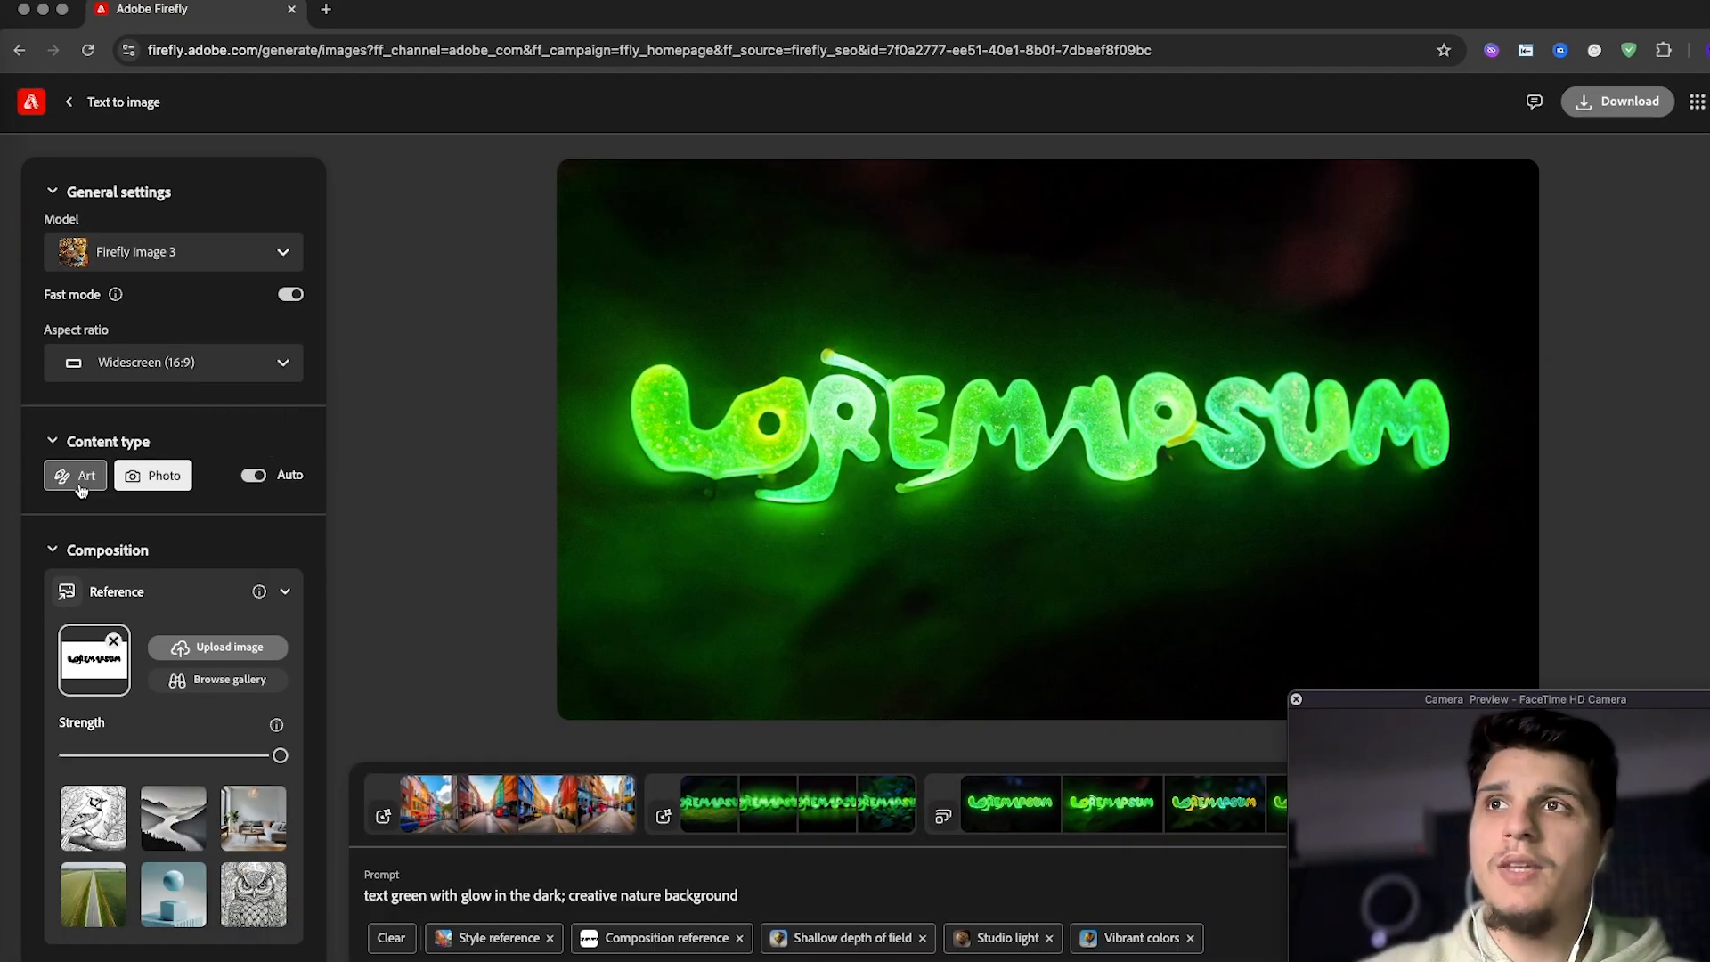
# Generate new Art-type images with the uploaded HOW TO BROWSER lettering as the composition reference
pyautogui.click(81, 480)
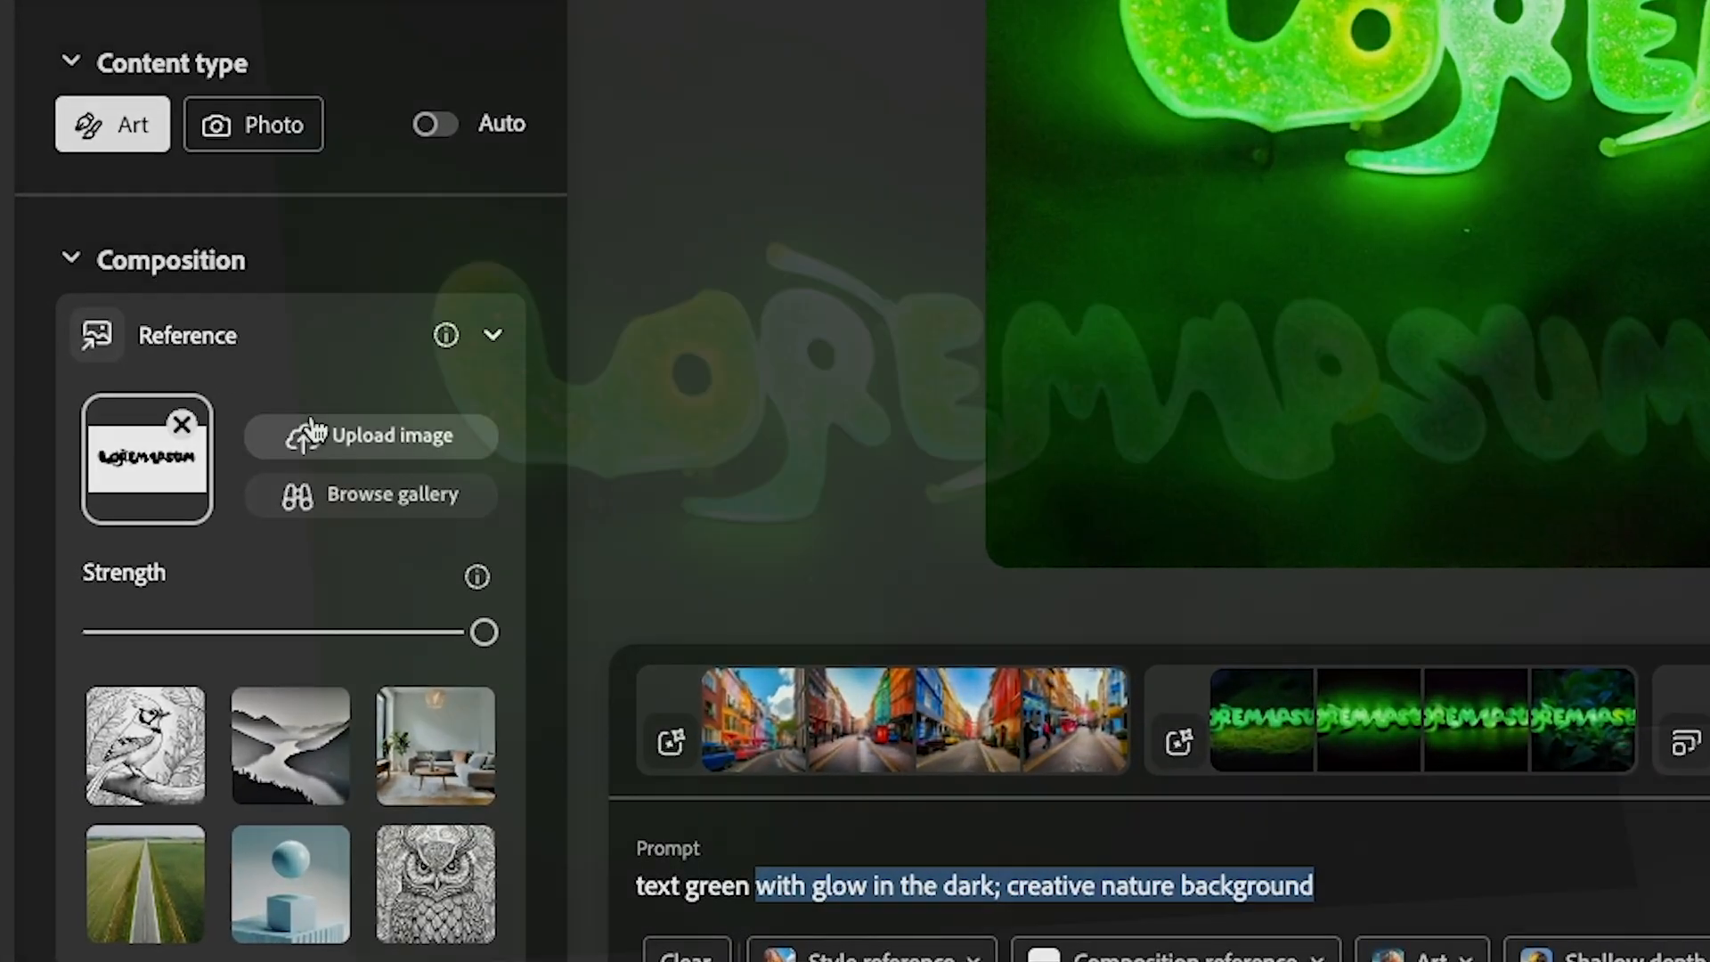
pyautogui.click(313, 429)
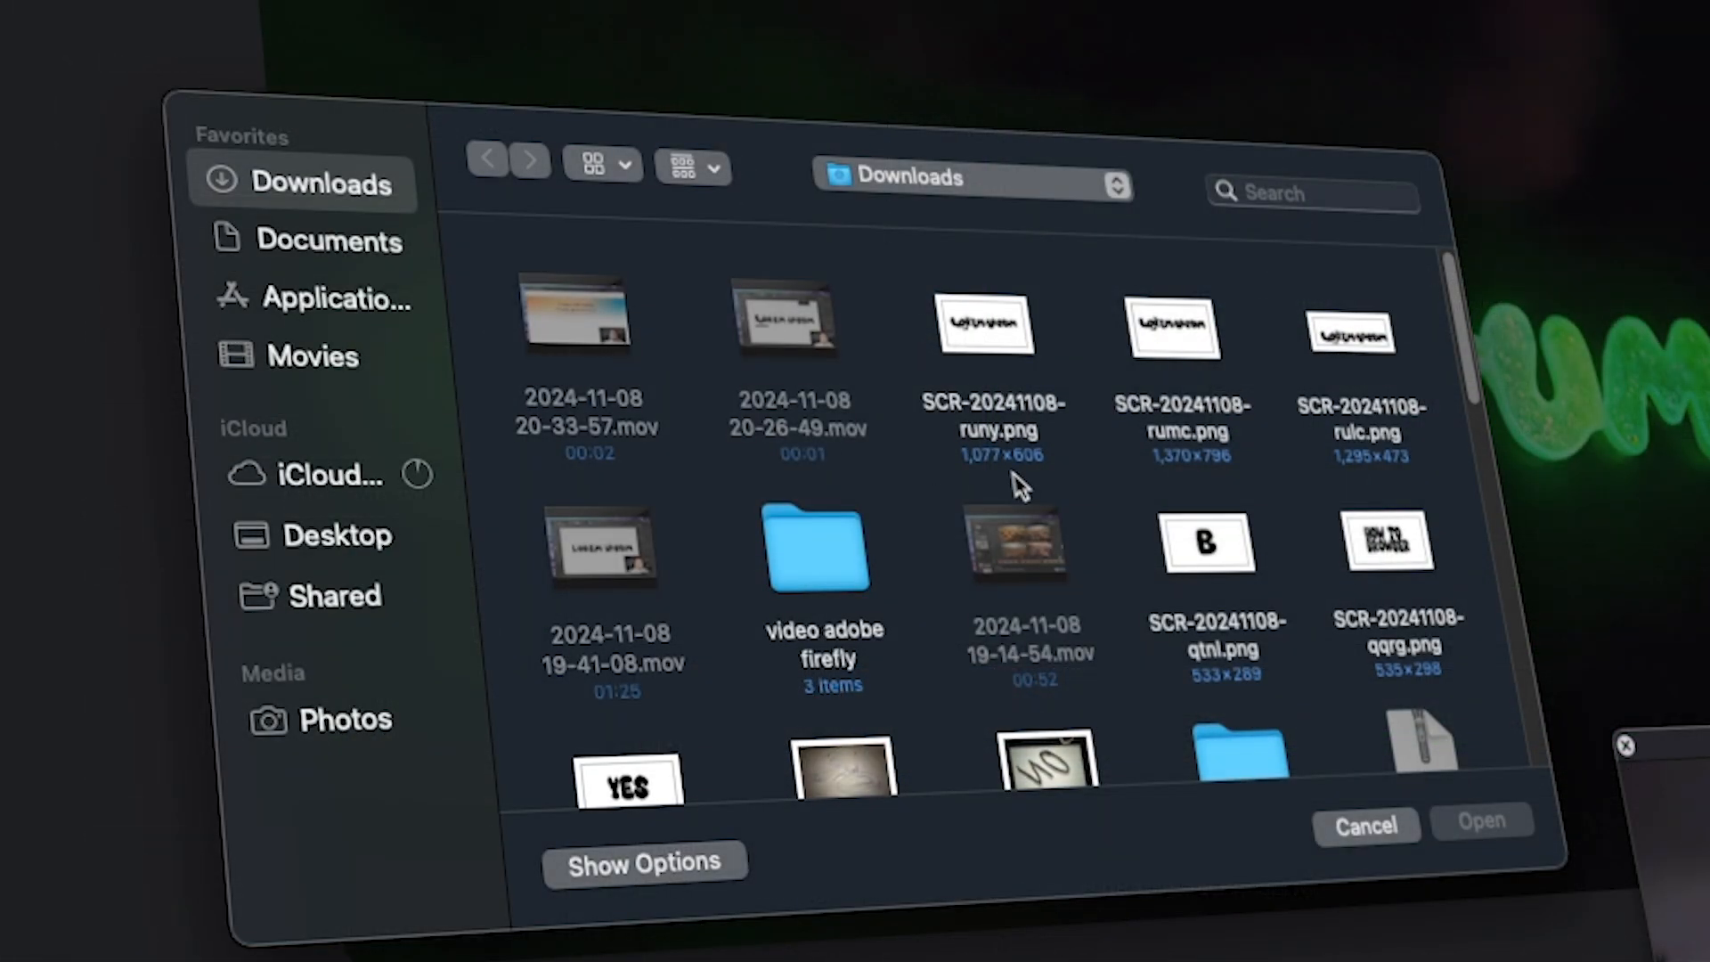
pyautogui.scroll(-1, 1031, 490)
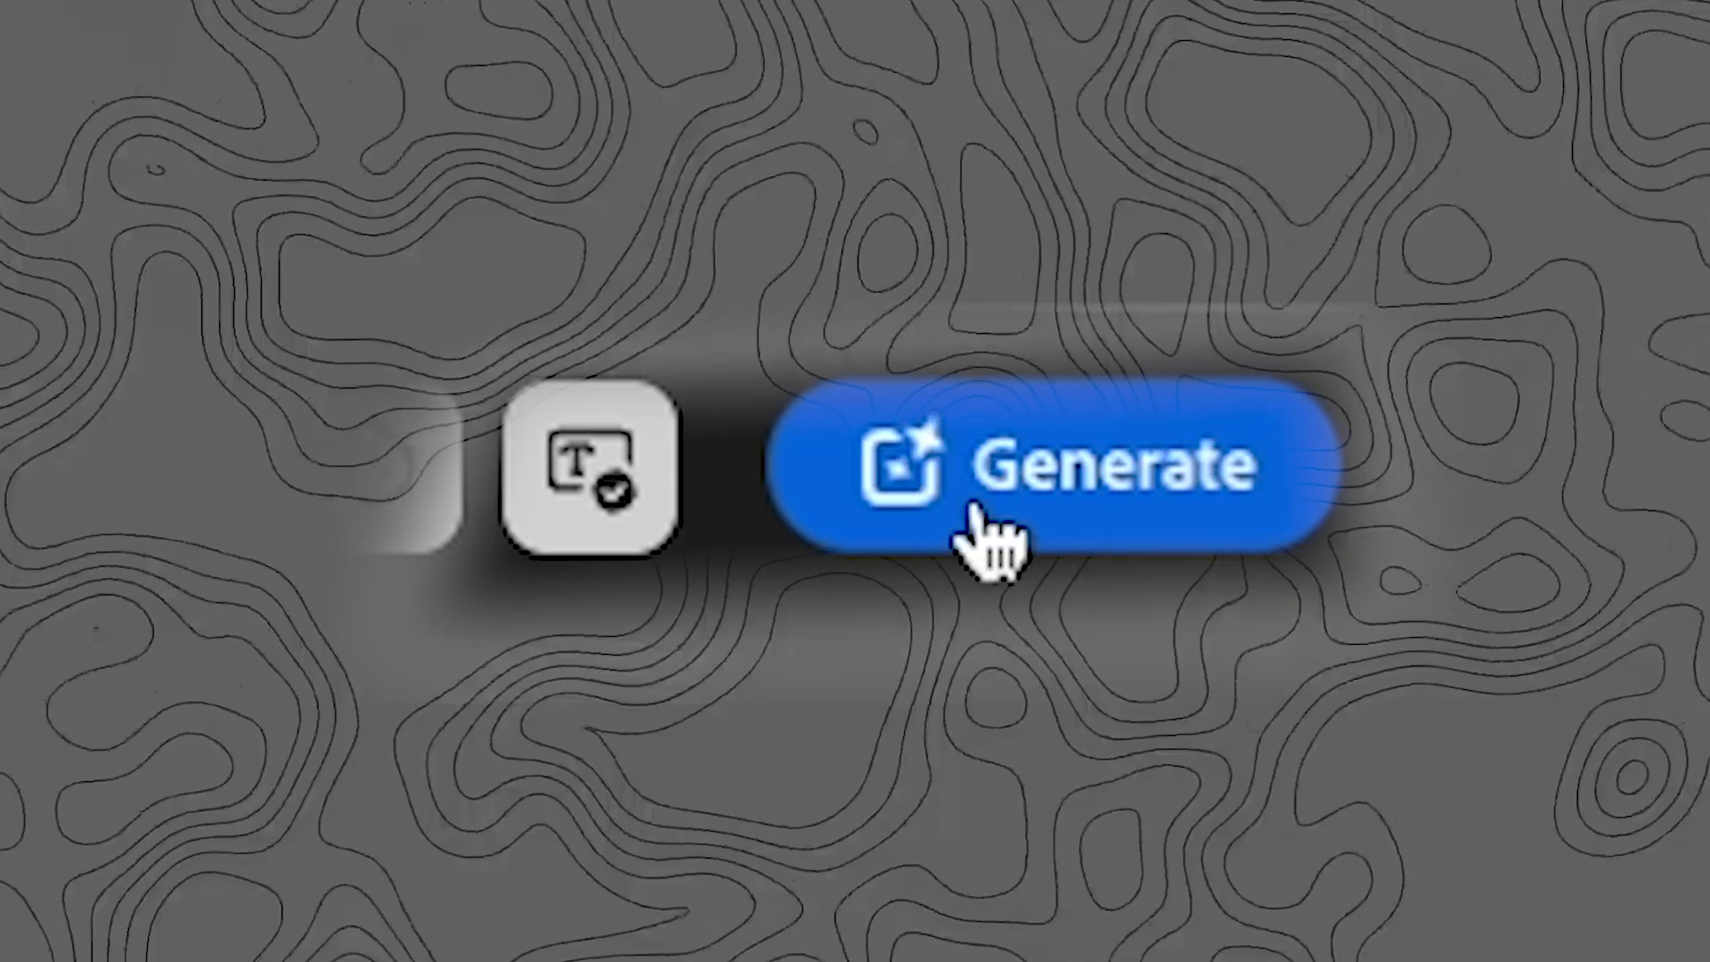
pyautogui.click(1053, 531)
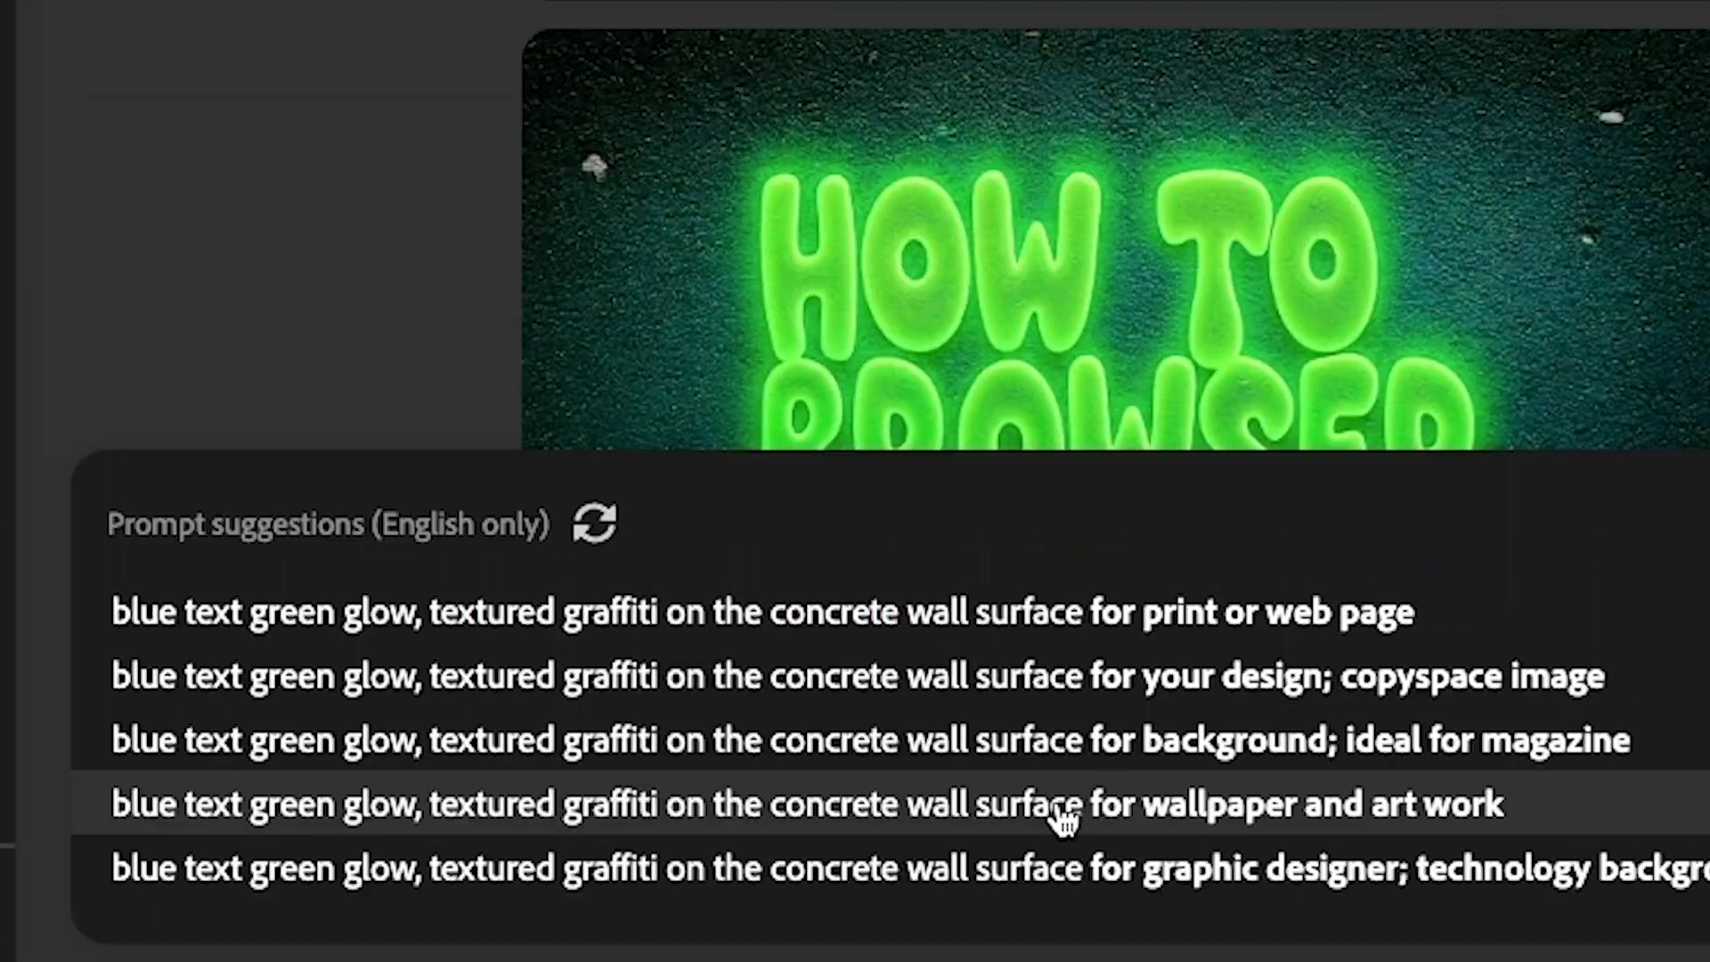
# Use the prompt suggestion "blue text green glow, textured graffiti on the concrete wall surface for wallpaper and art work"
pyautogui.click(1059, 806)
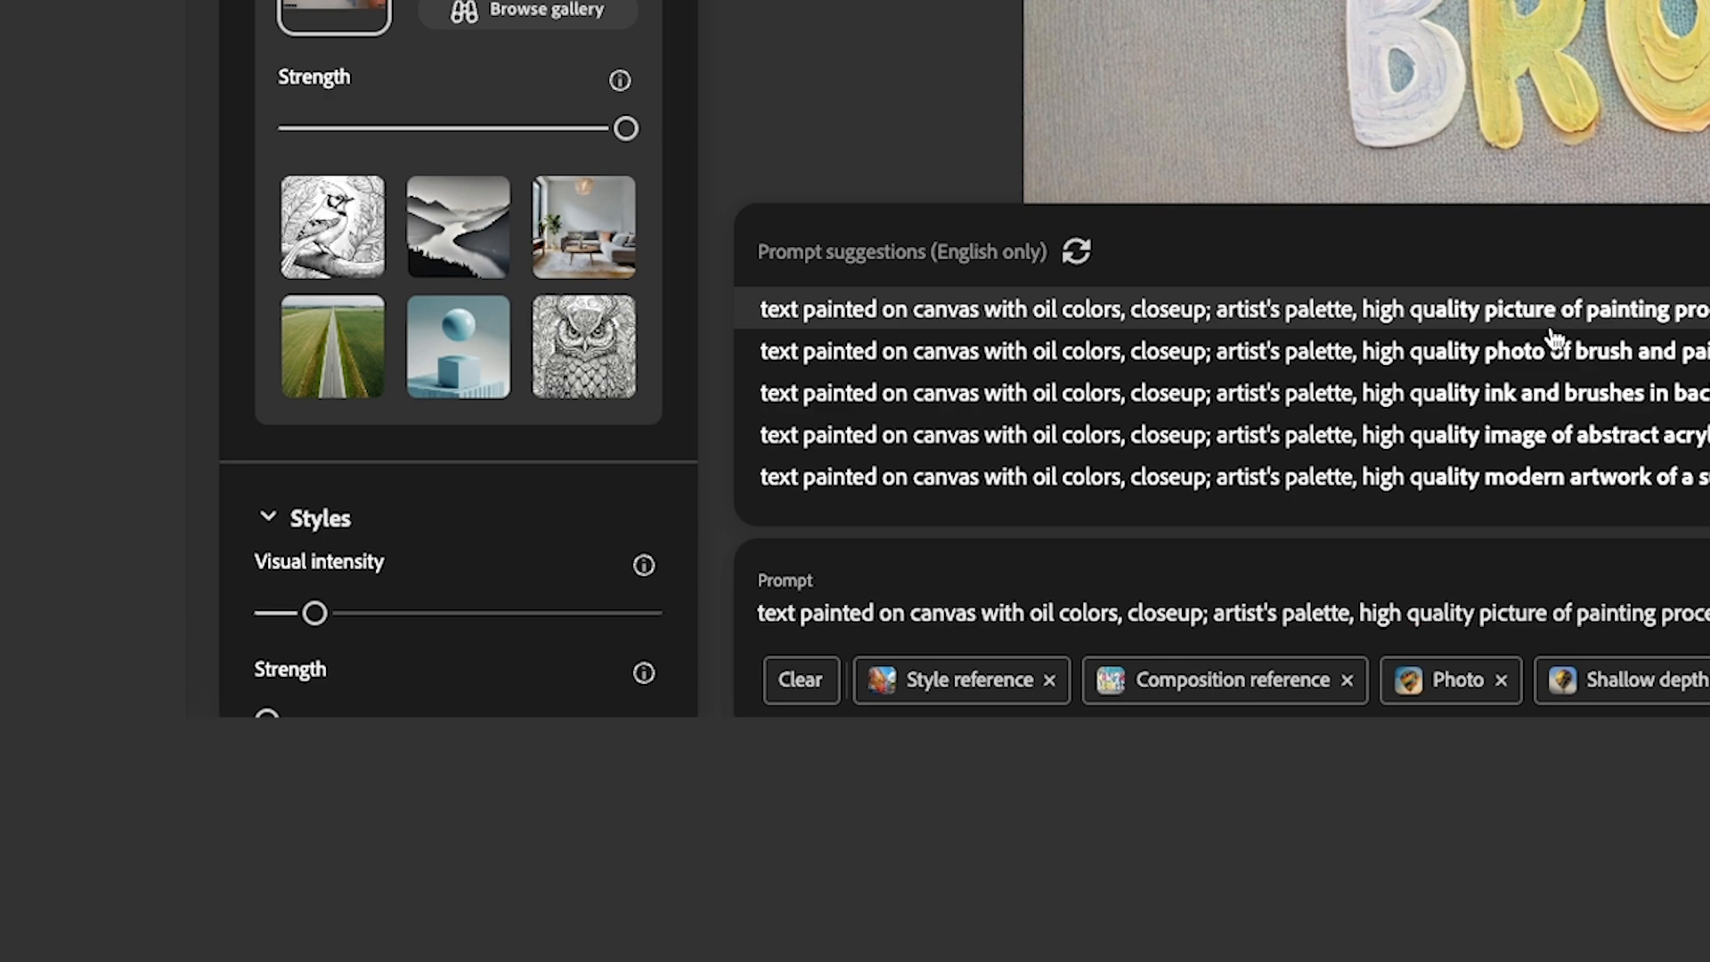
# Add the Hyper realistic effect to the oil-painted canvas text prompt
pyautogui.scroll(-10, 447, 506)
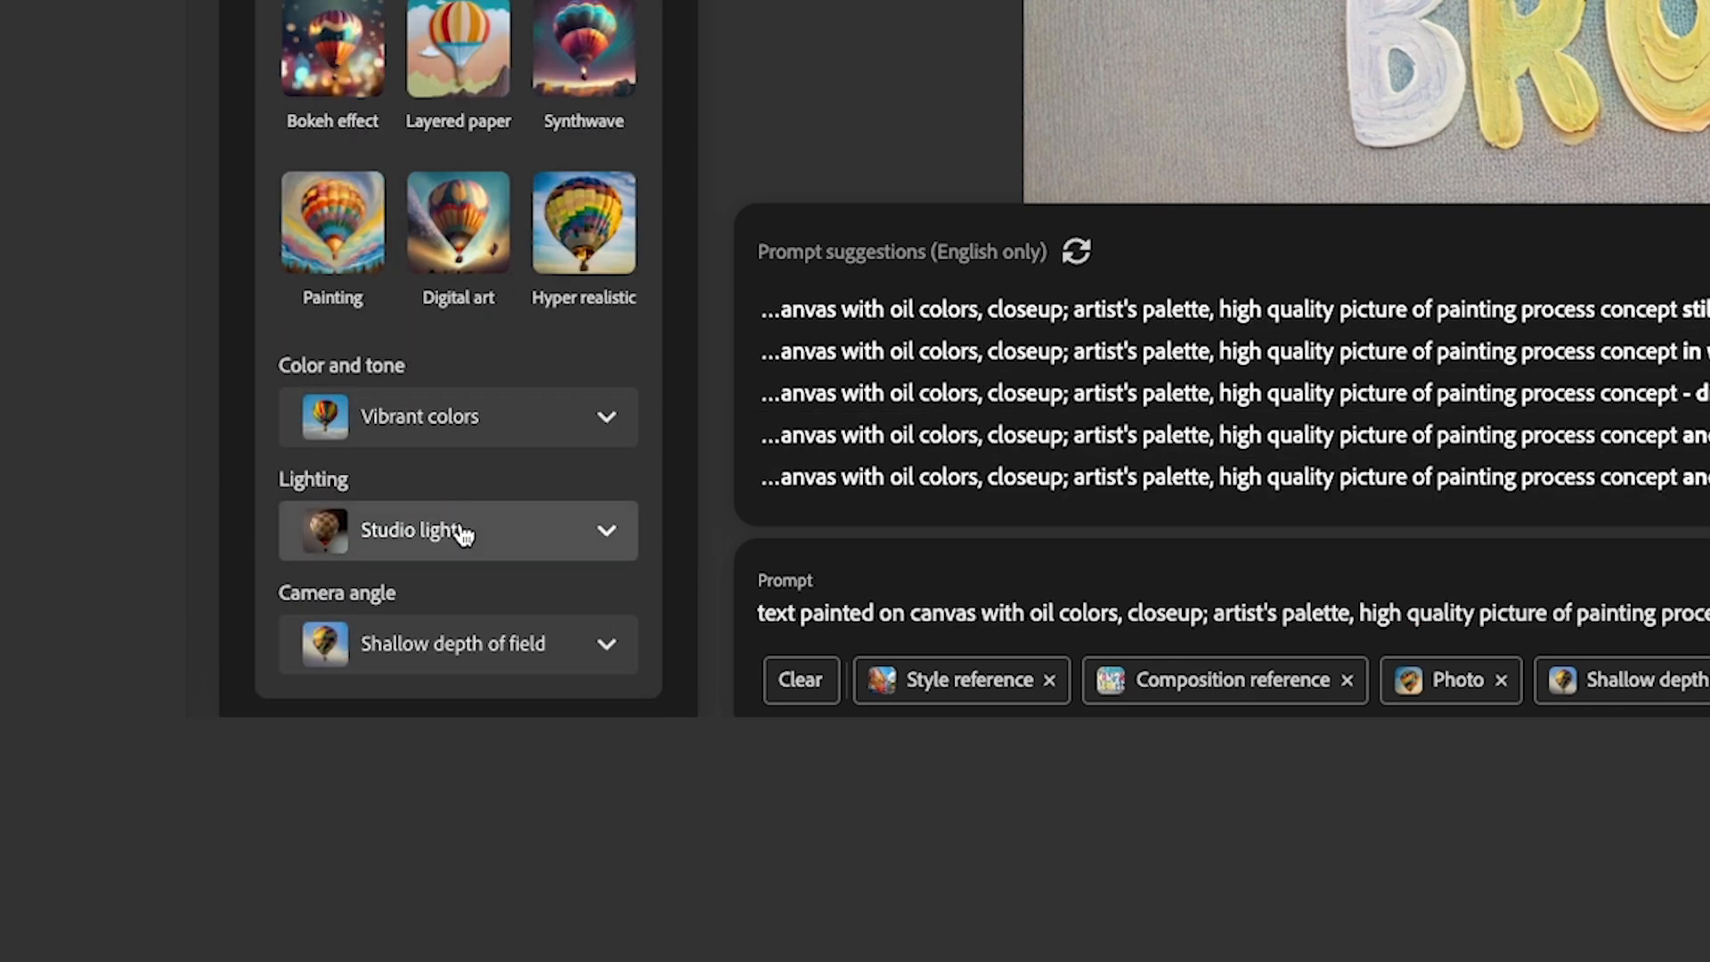
pyautogui.click(593, 260)
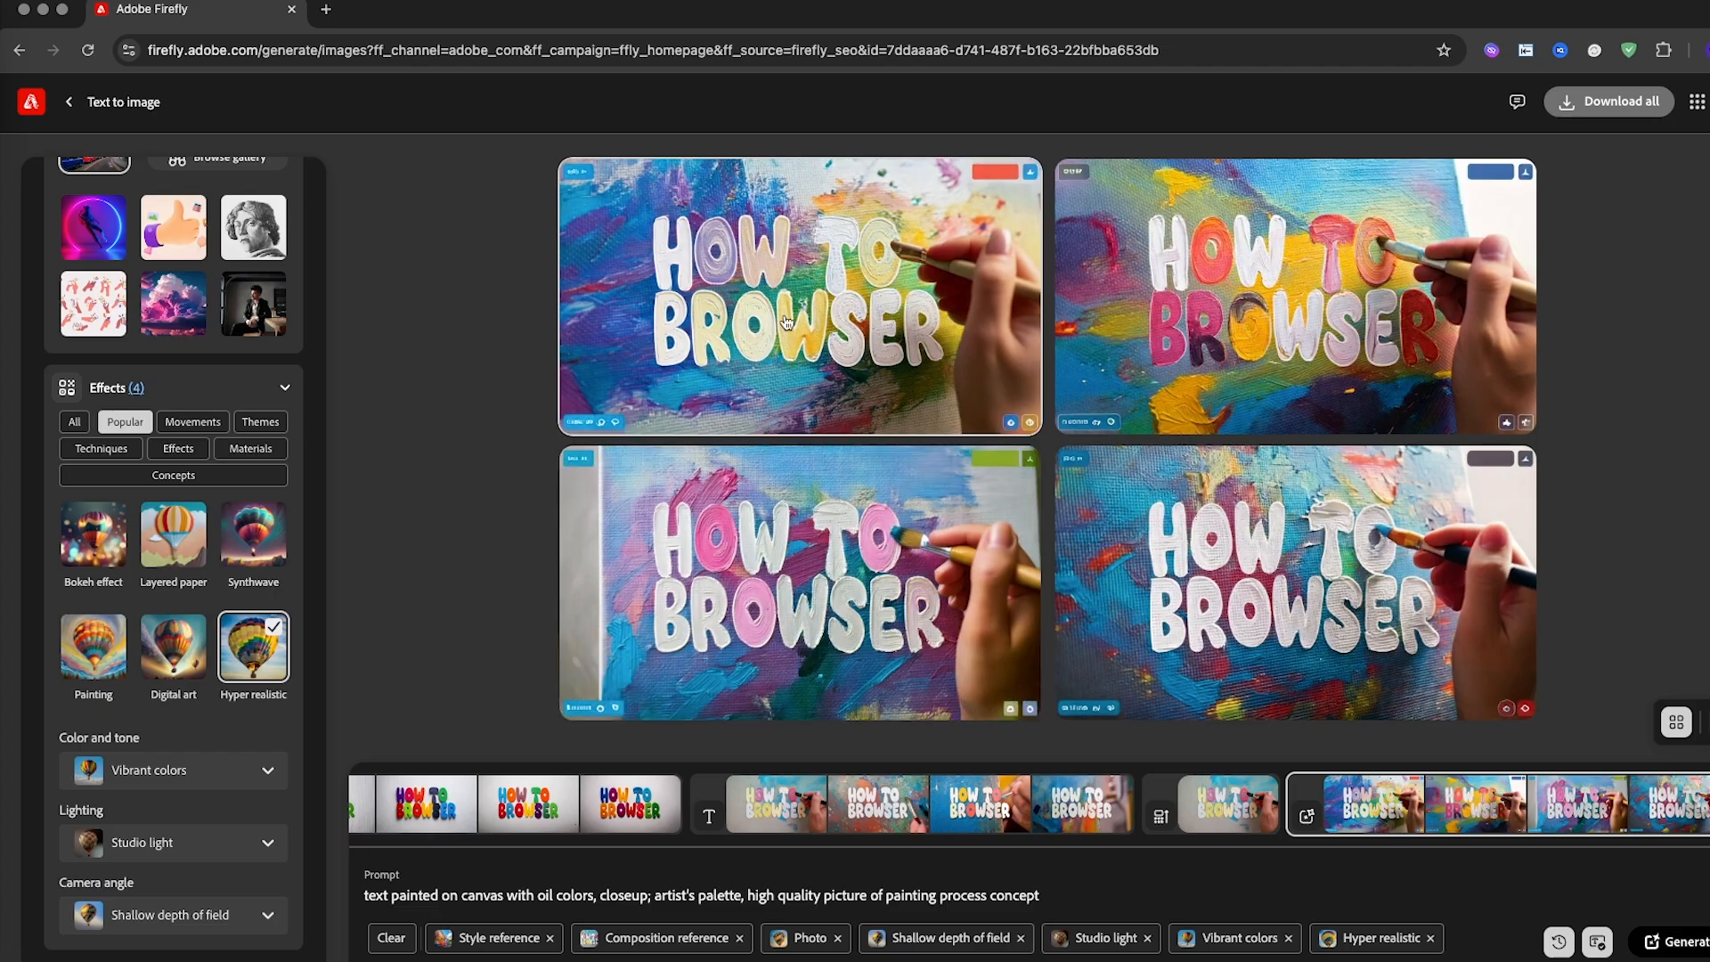
# Enlarge the generated HOW TO BROWSER canvas paintings one by one to compare them
pyautogui.click(783, 313)
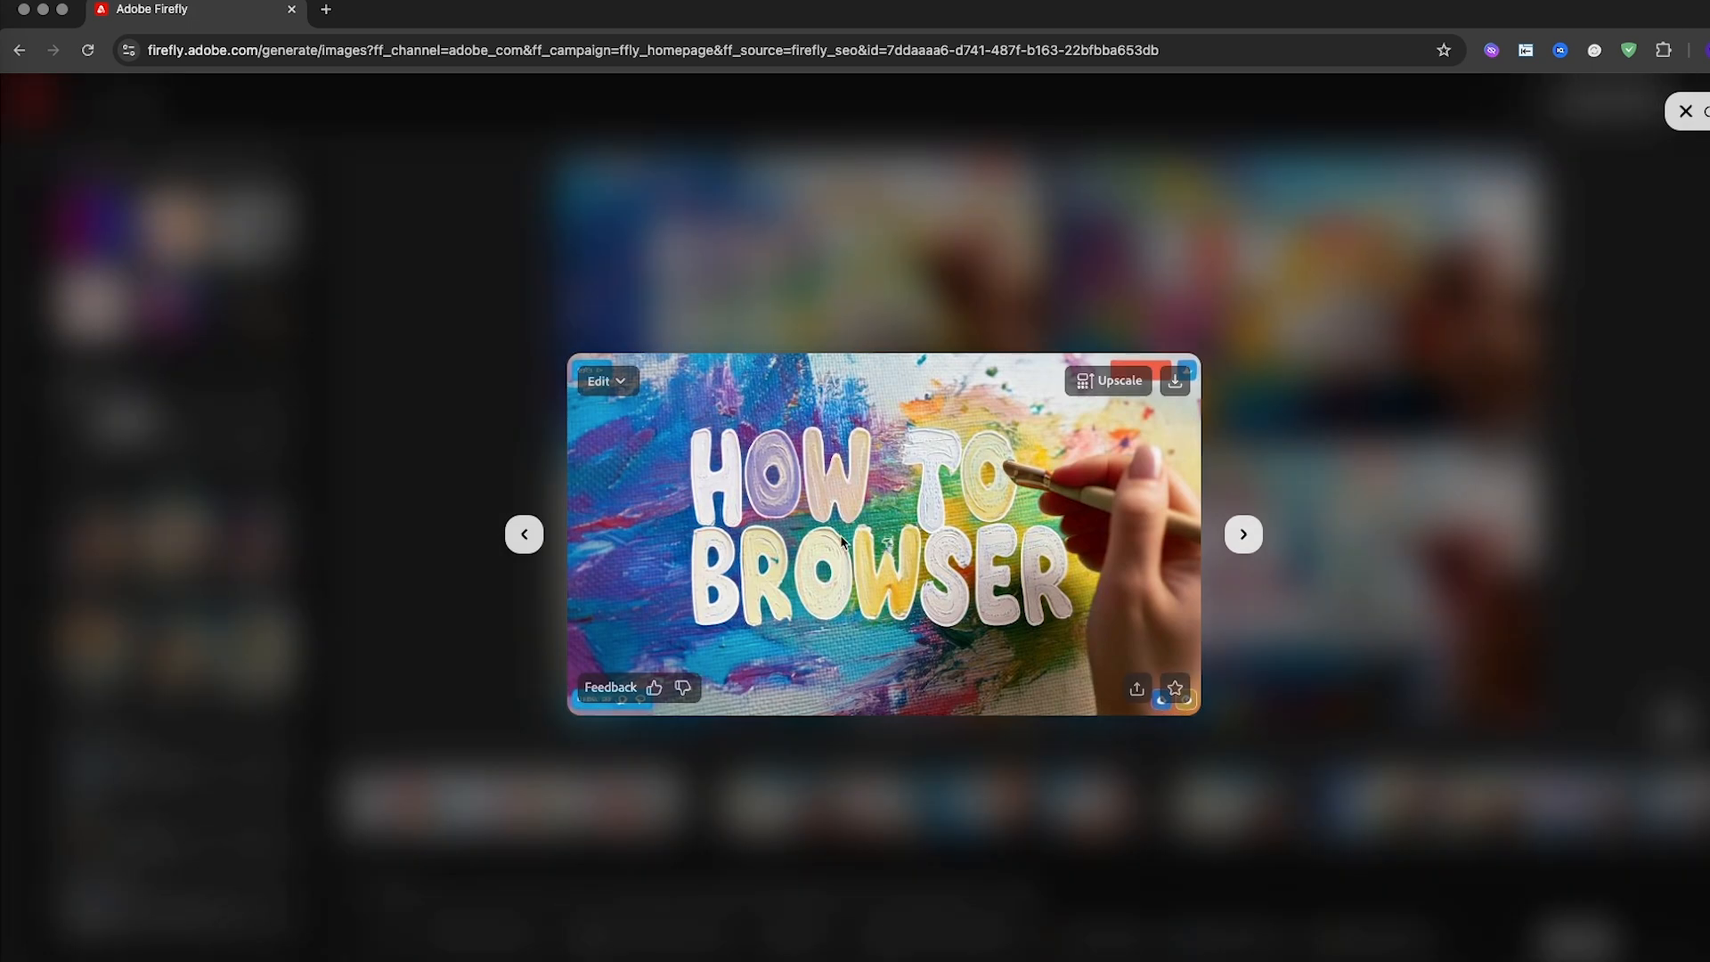
pyautogui.click(1319, 358)
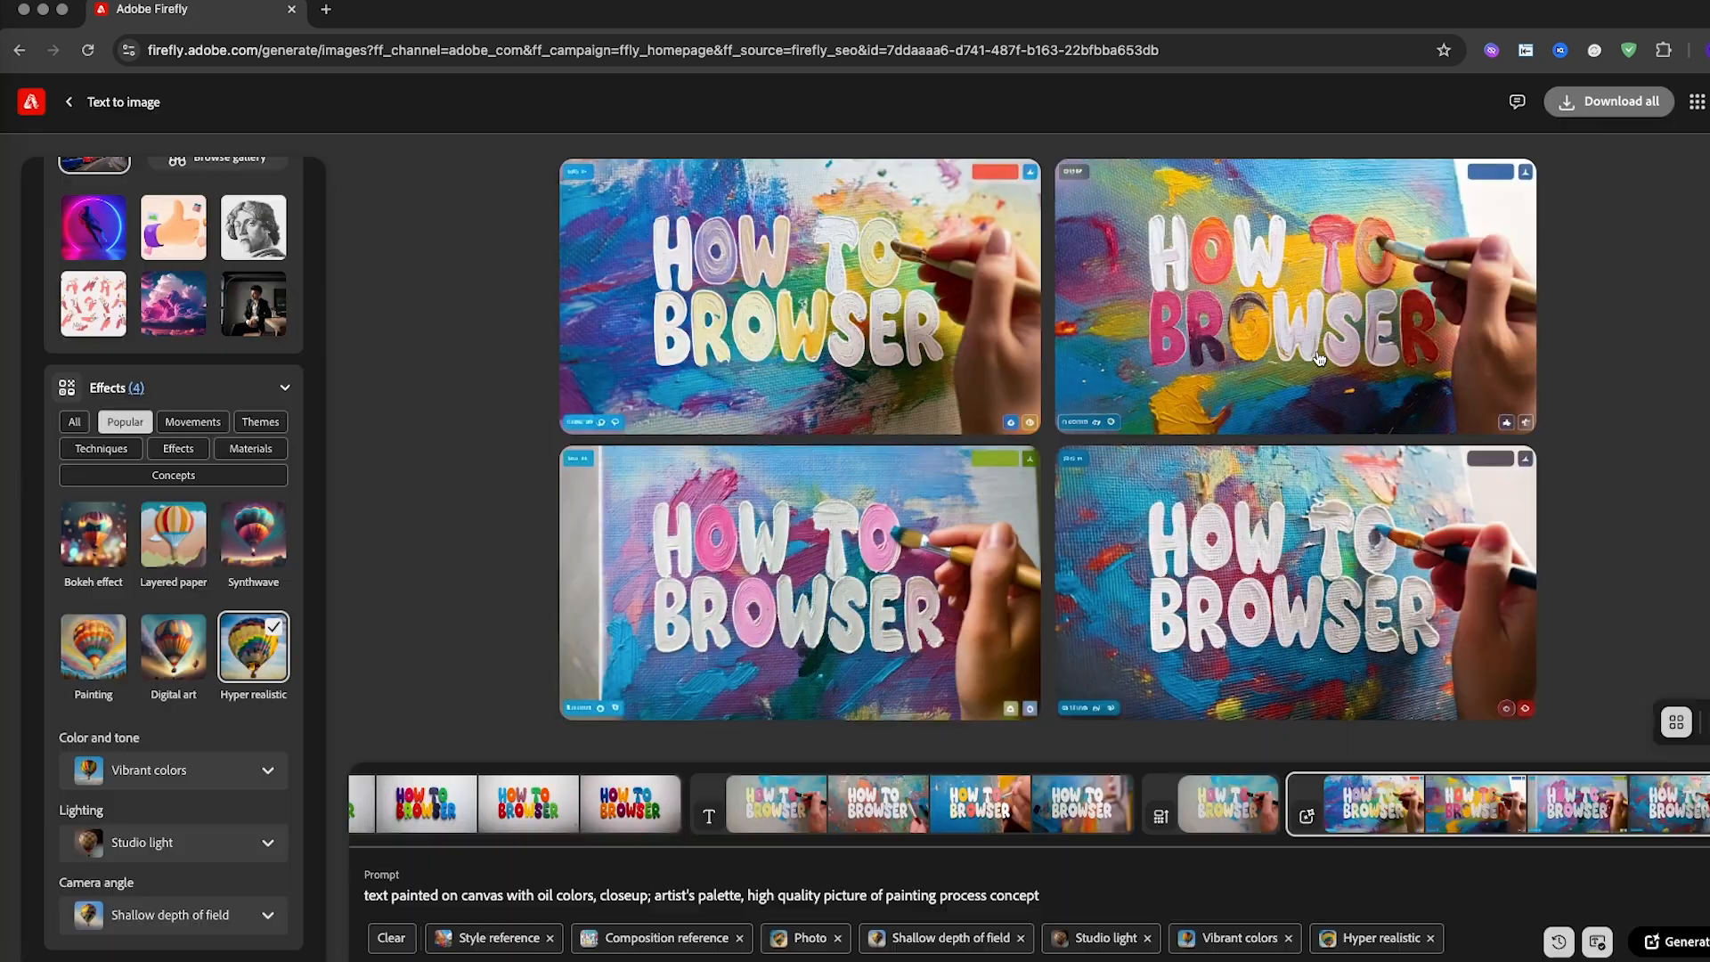
pyautogui.click(1224, 510)
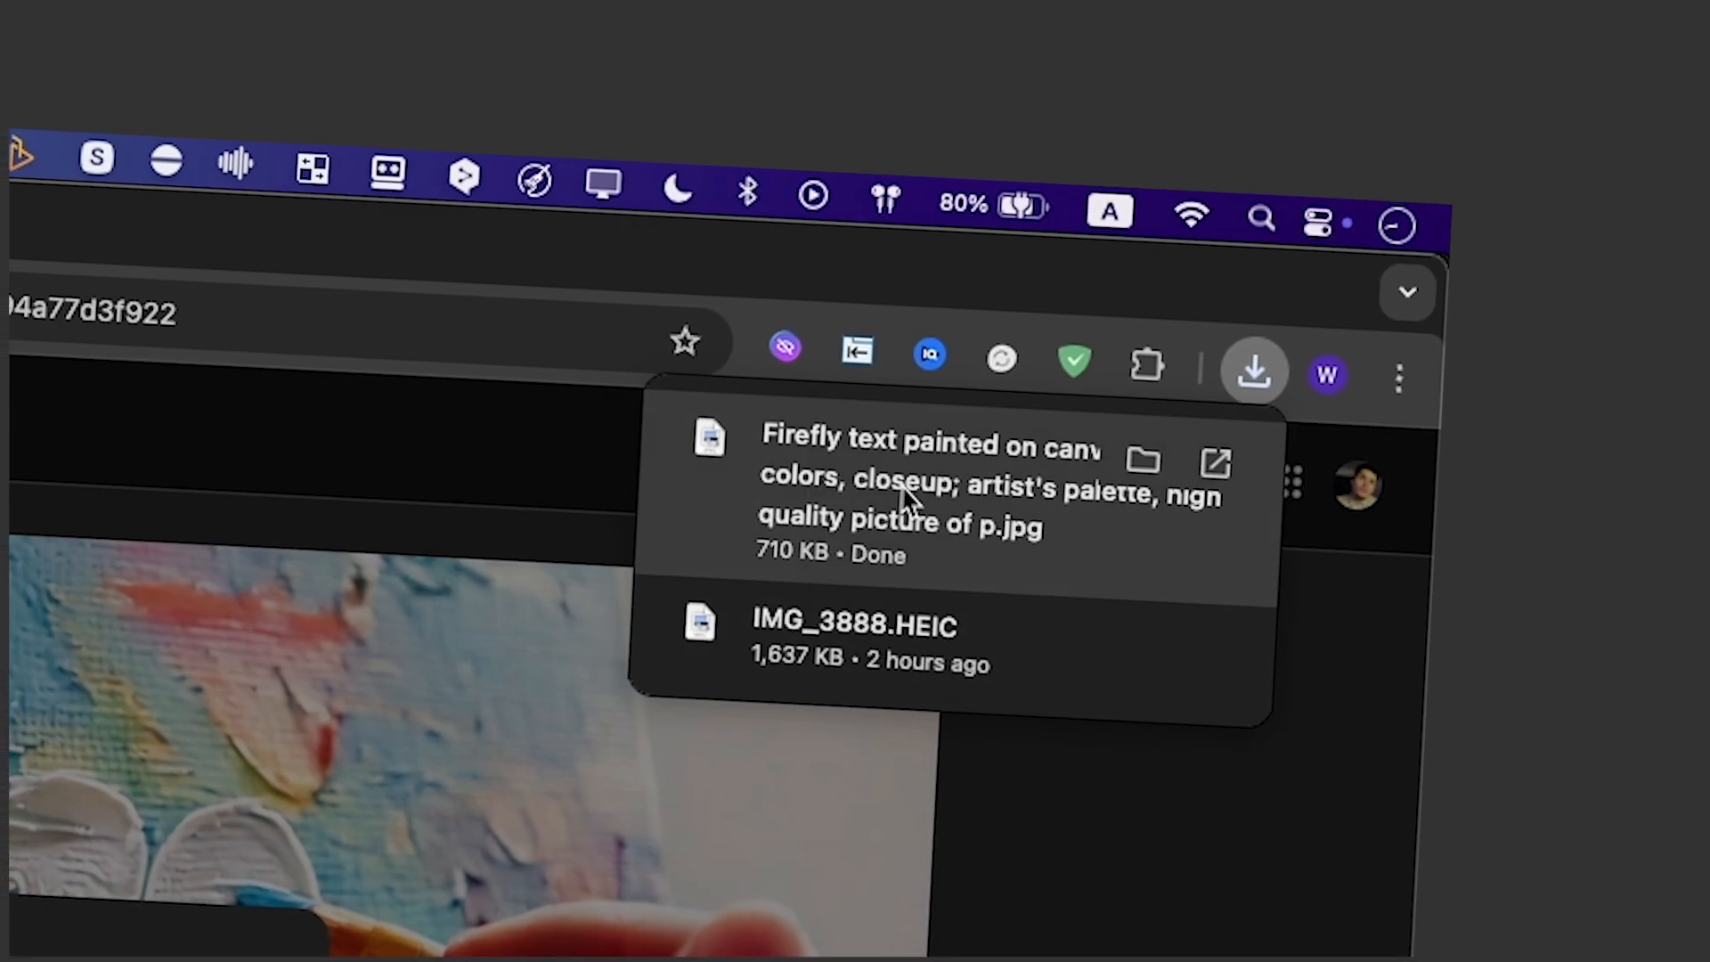
# Dismiss the "Do more with your image" dialog and open the downloaded Firefly JPG in Photoshop
pyautogui.click(900, 484)
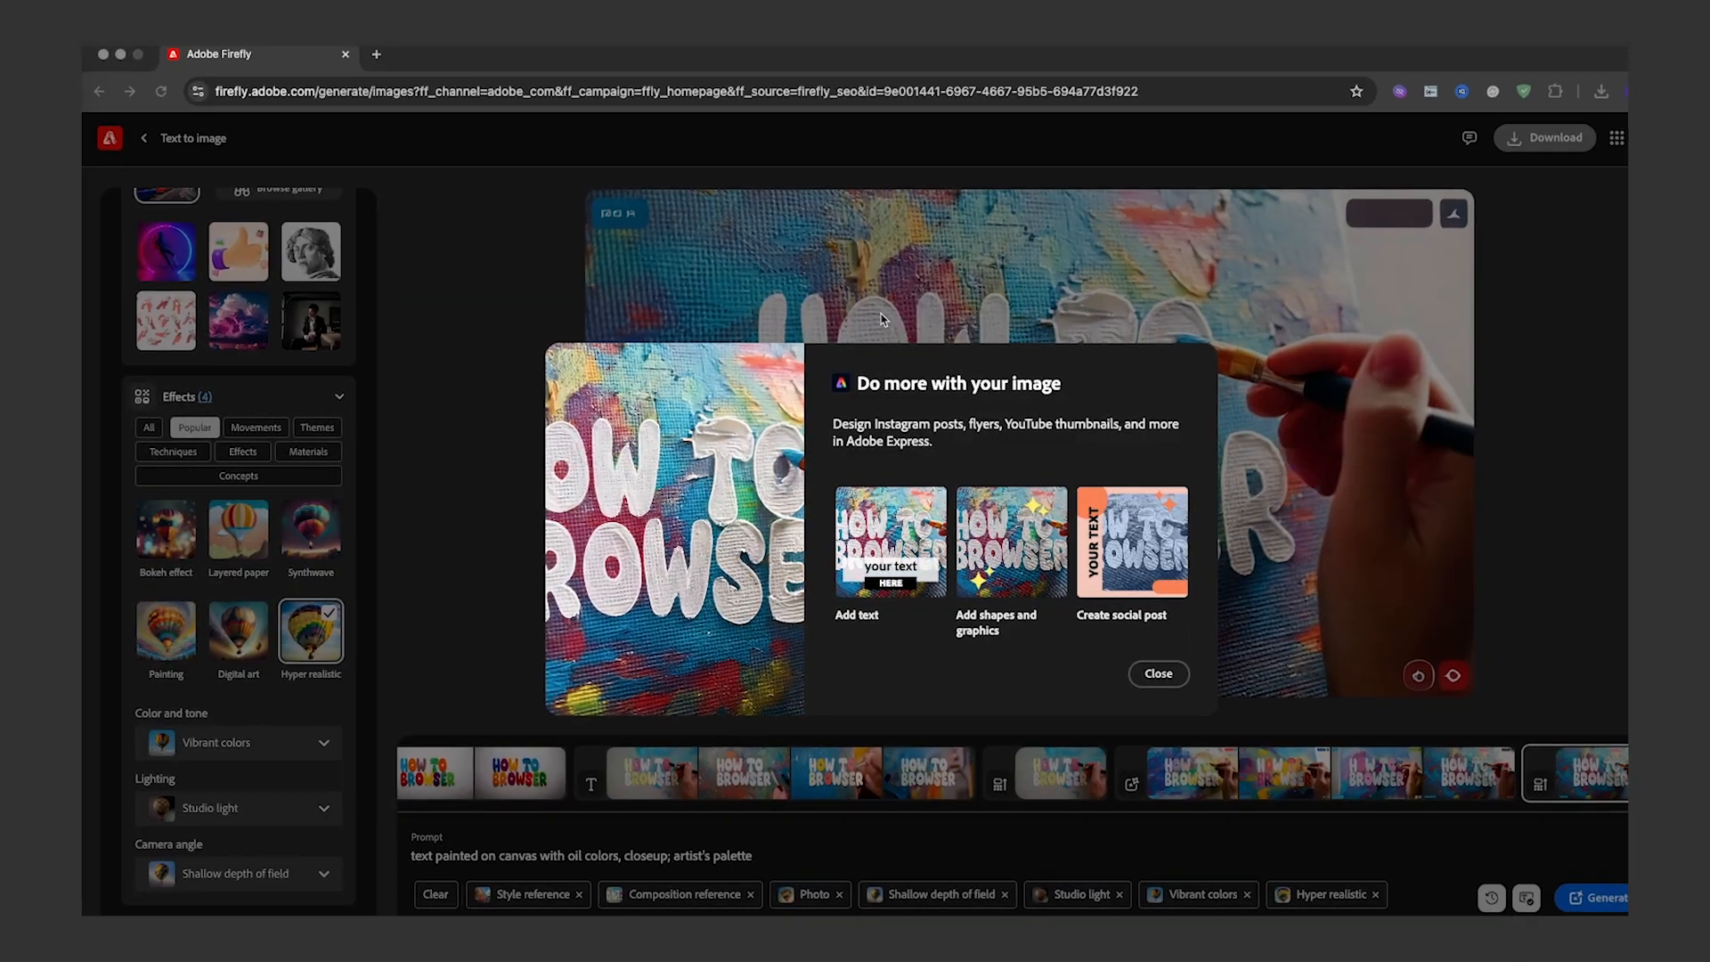
pyautogui.click(1157, 673)
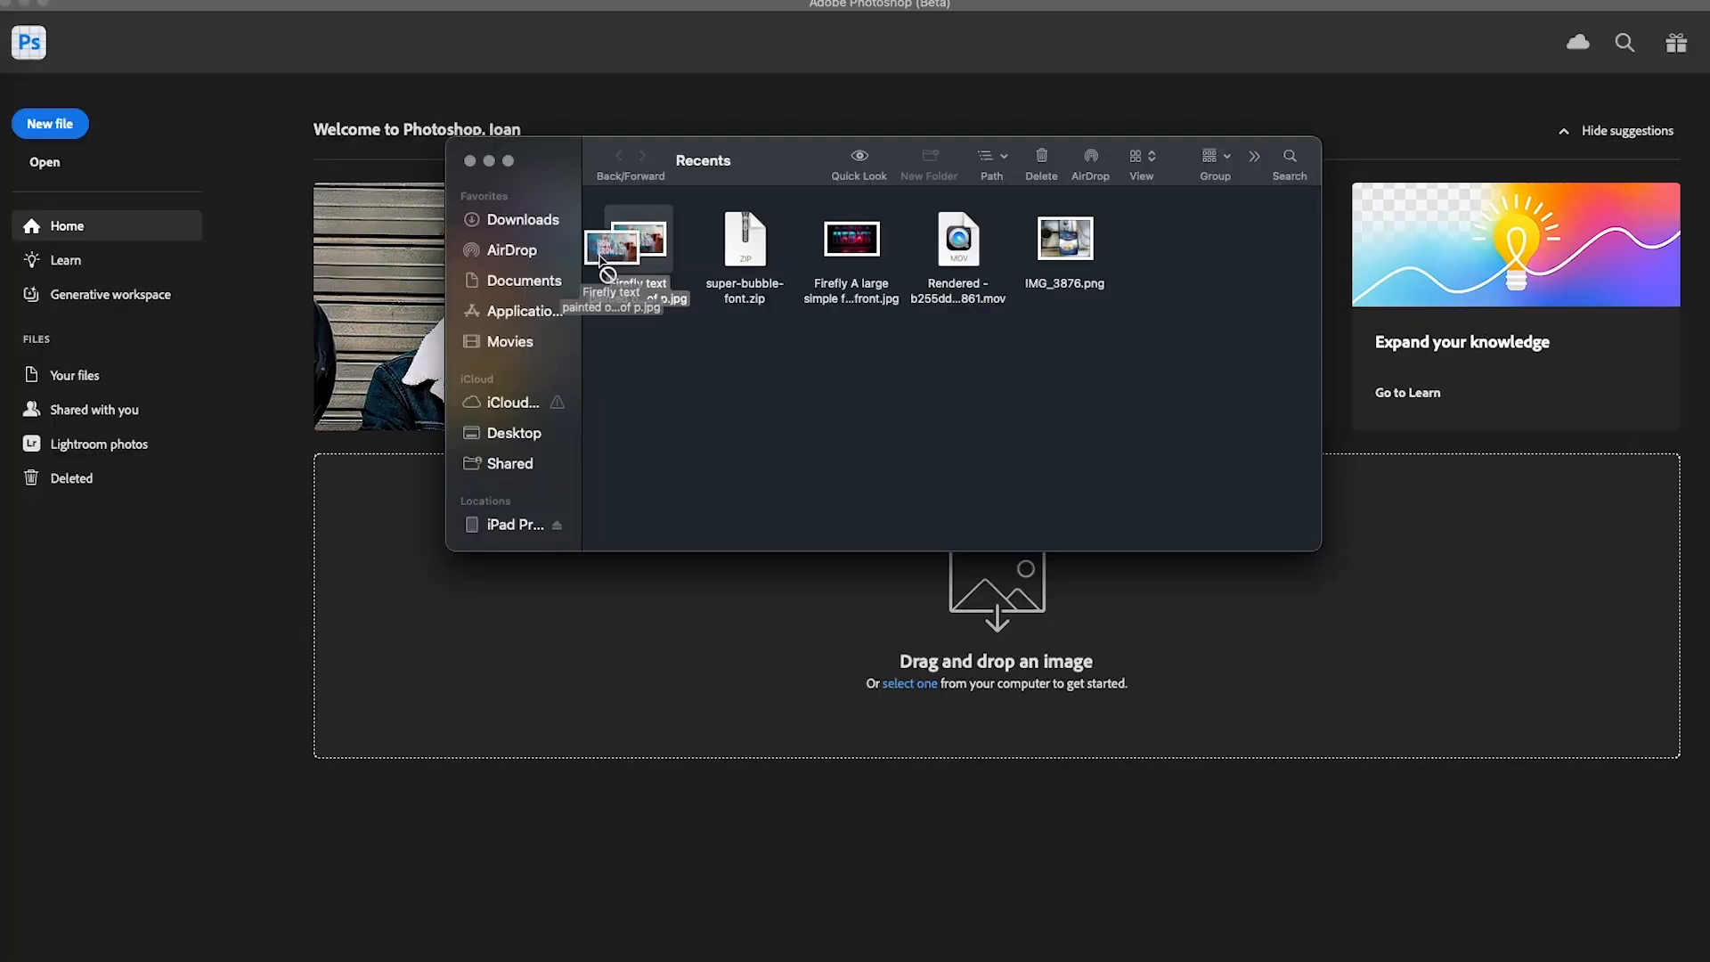
pyautogui.moveTo(660, 680); pyautogui.dragTo(659, 681)
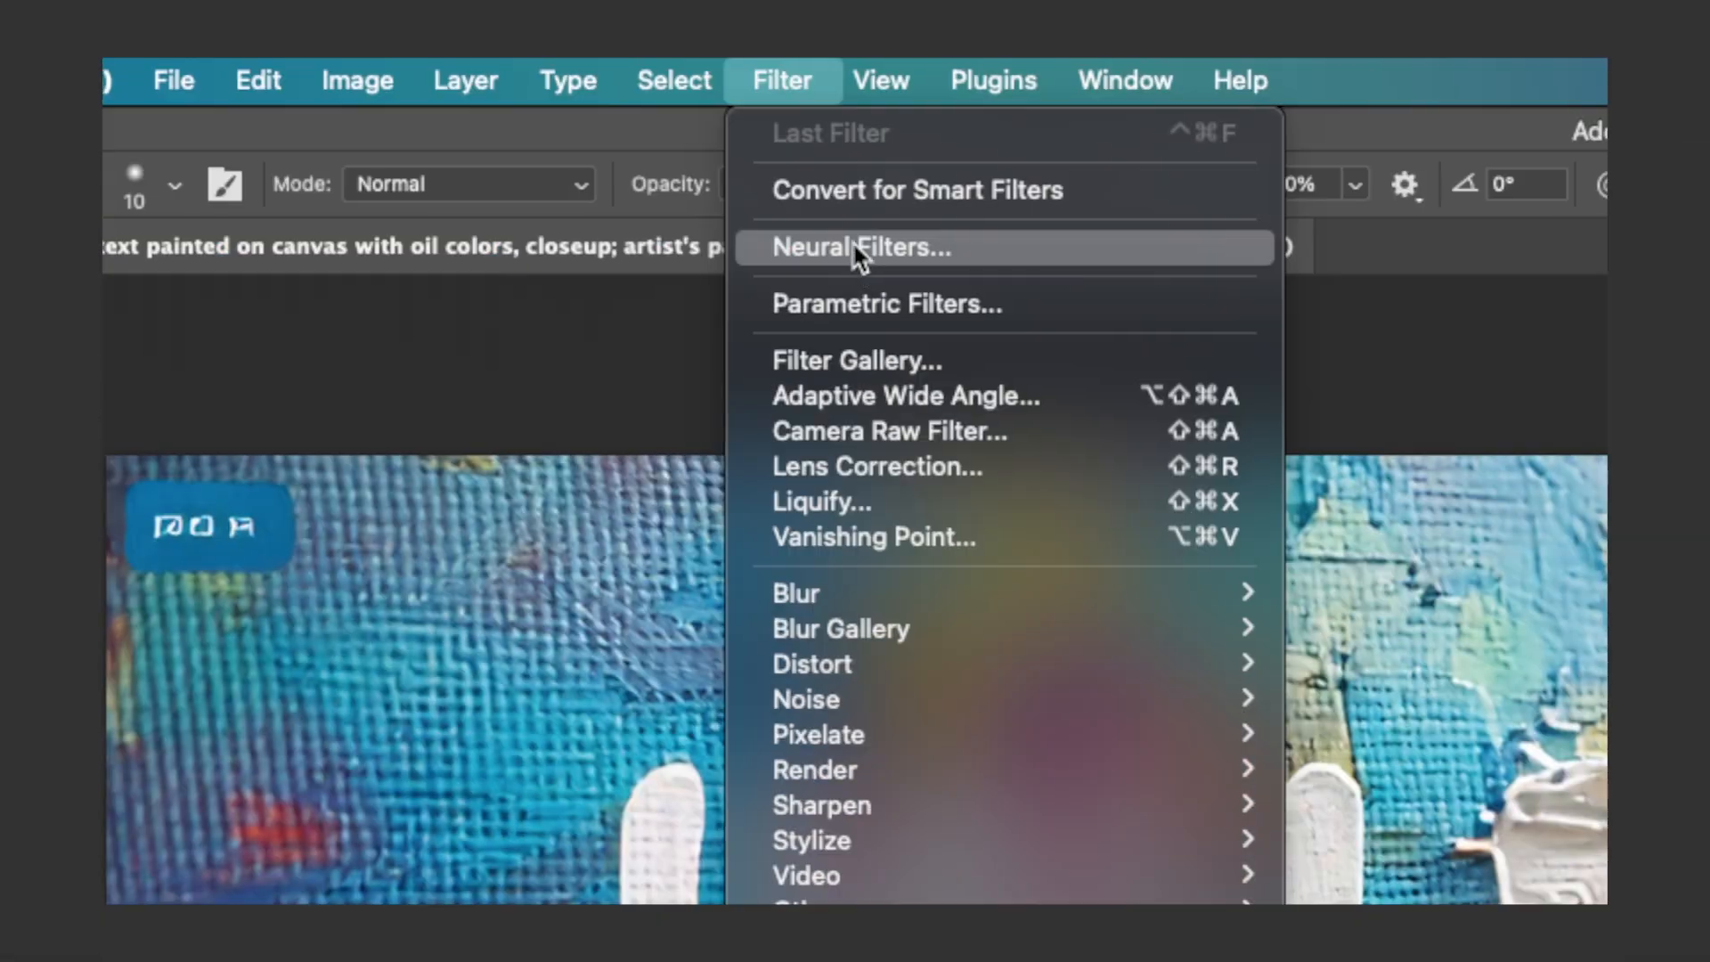
# Download the Photo Restoration neural filter and apply it to the image with an adjusted Photo enhancement amount
pyautogui.click(857, 252)
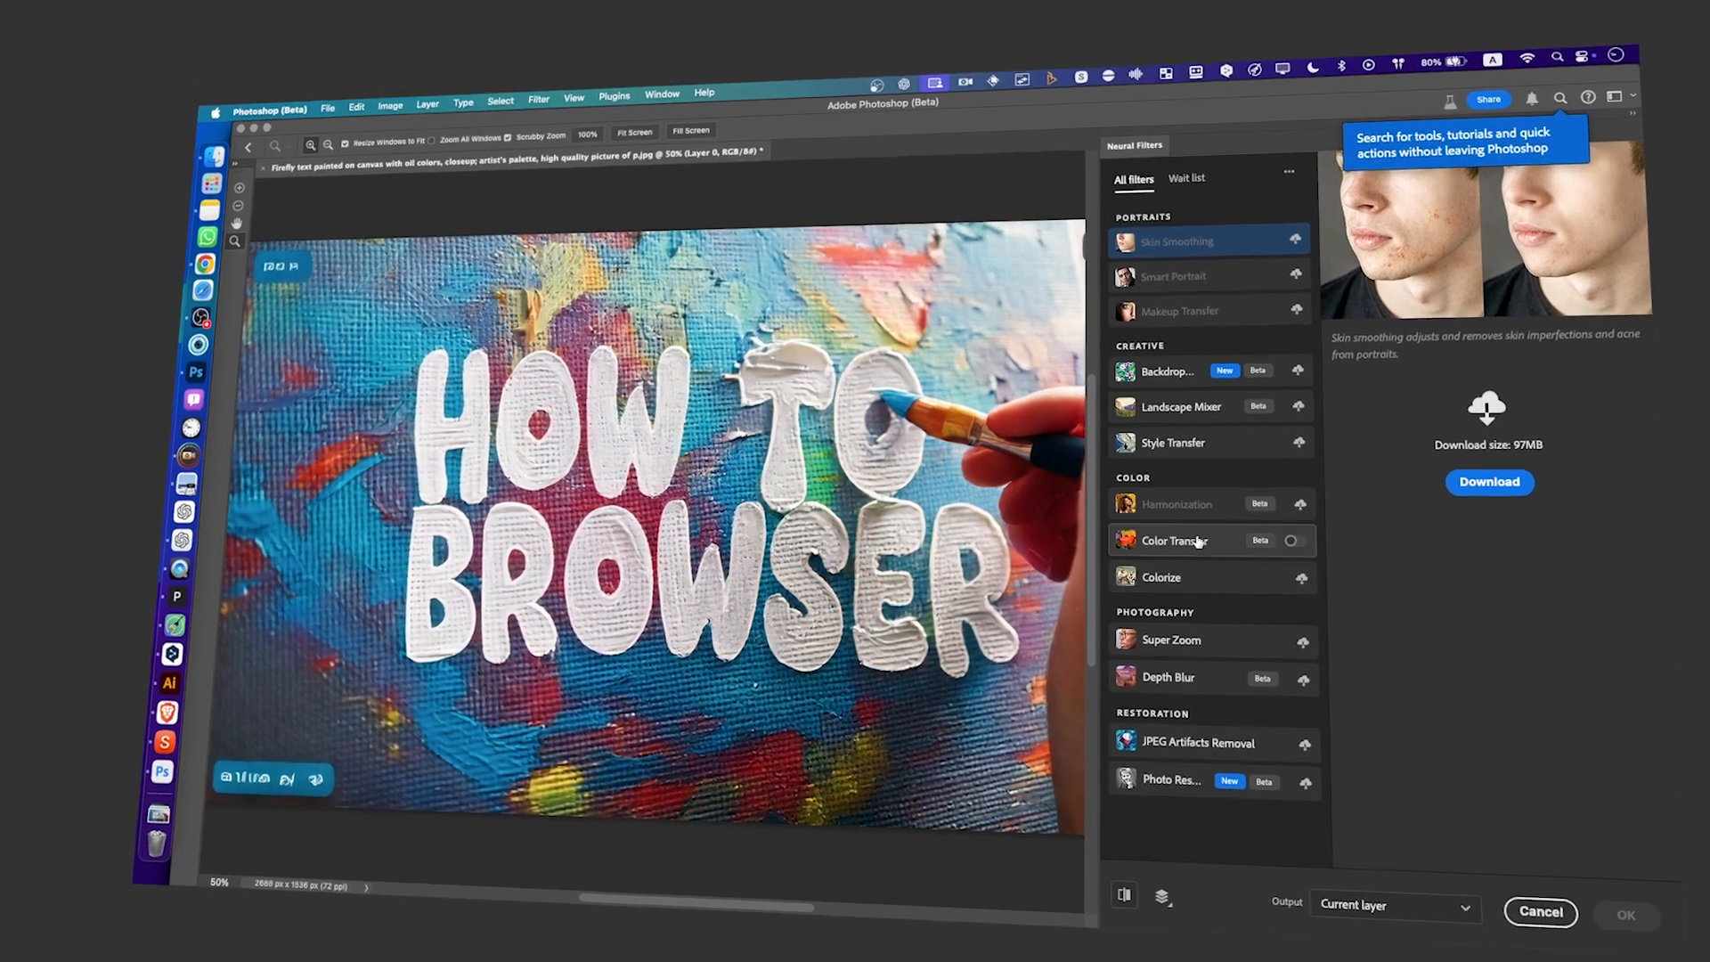
pyautogui.moveTo(1199, 543)
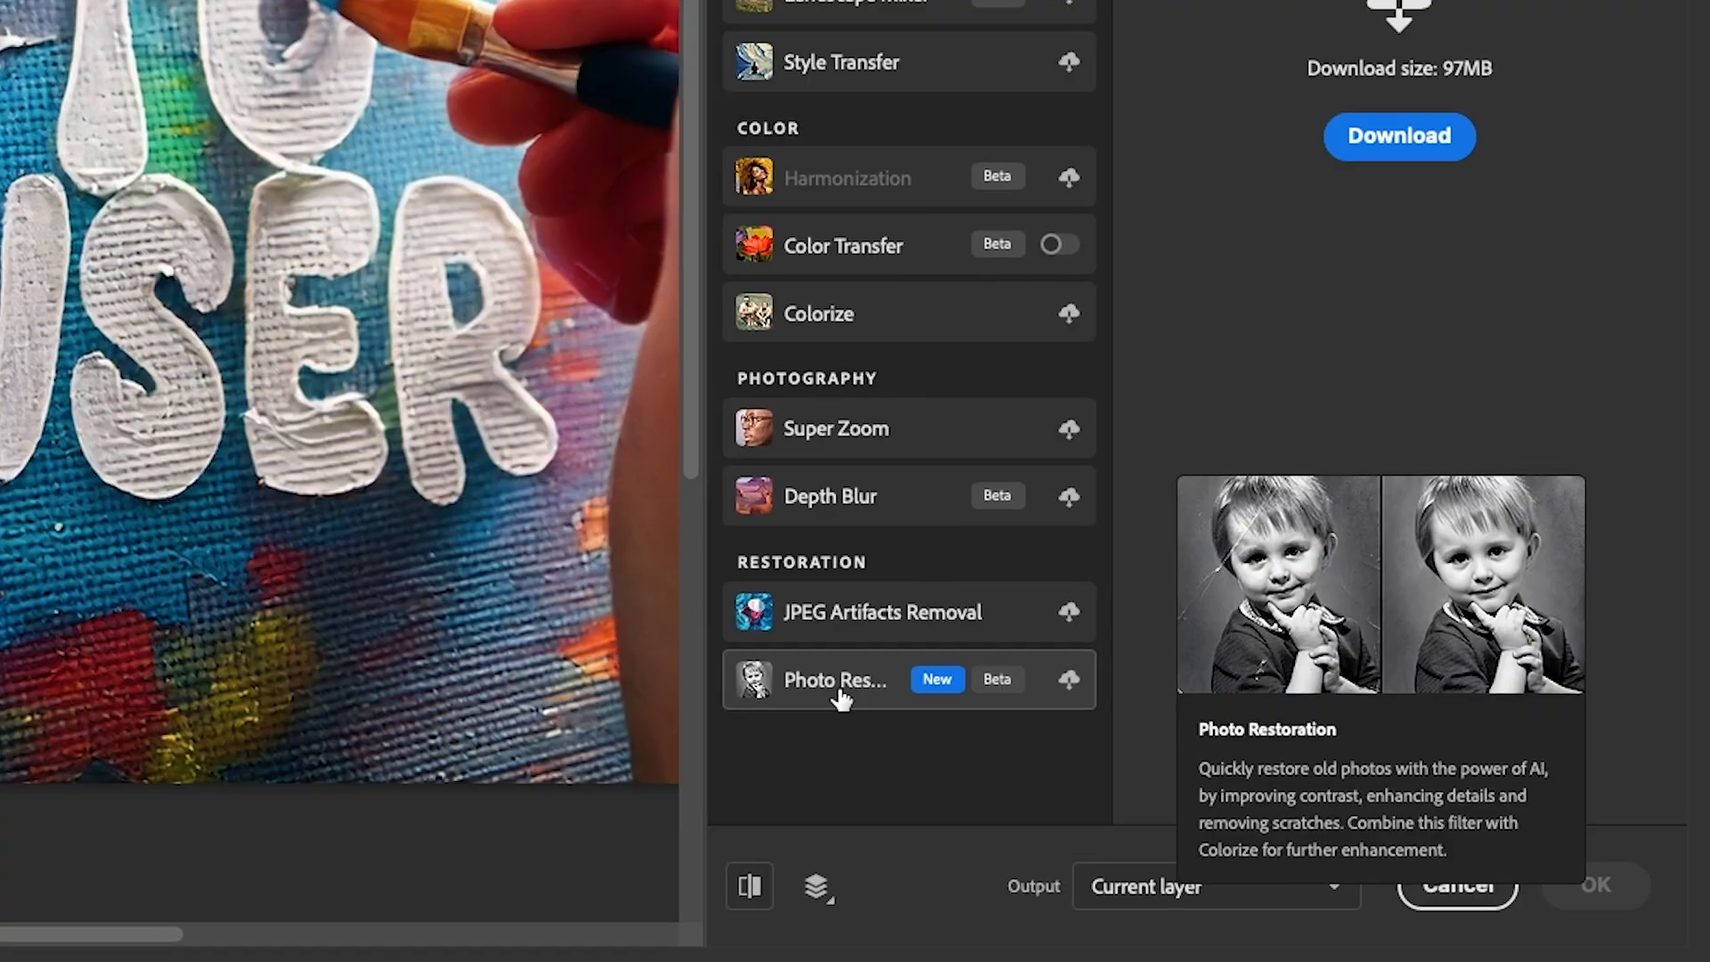
pyautogui.click(1162, 794)
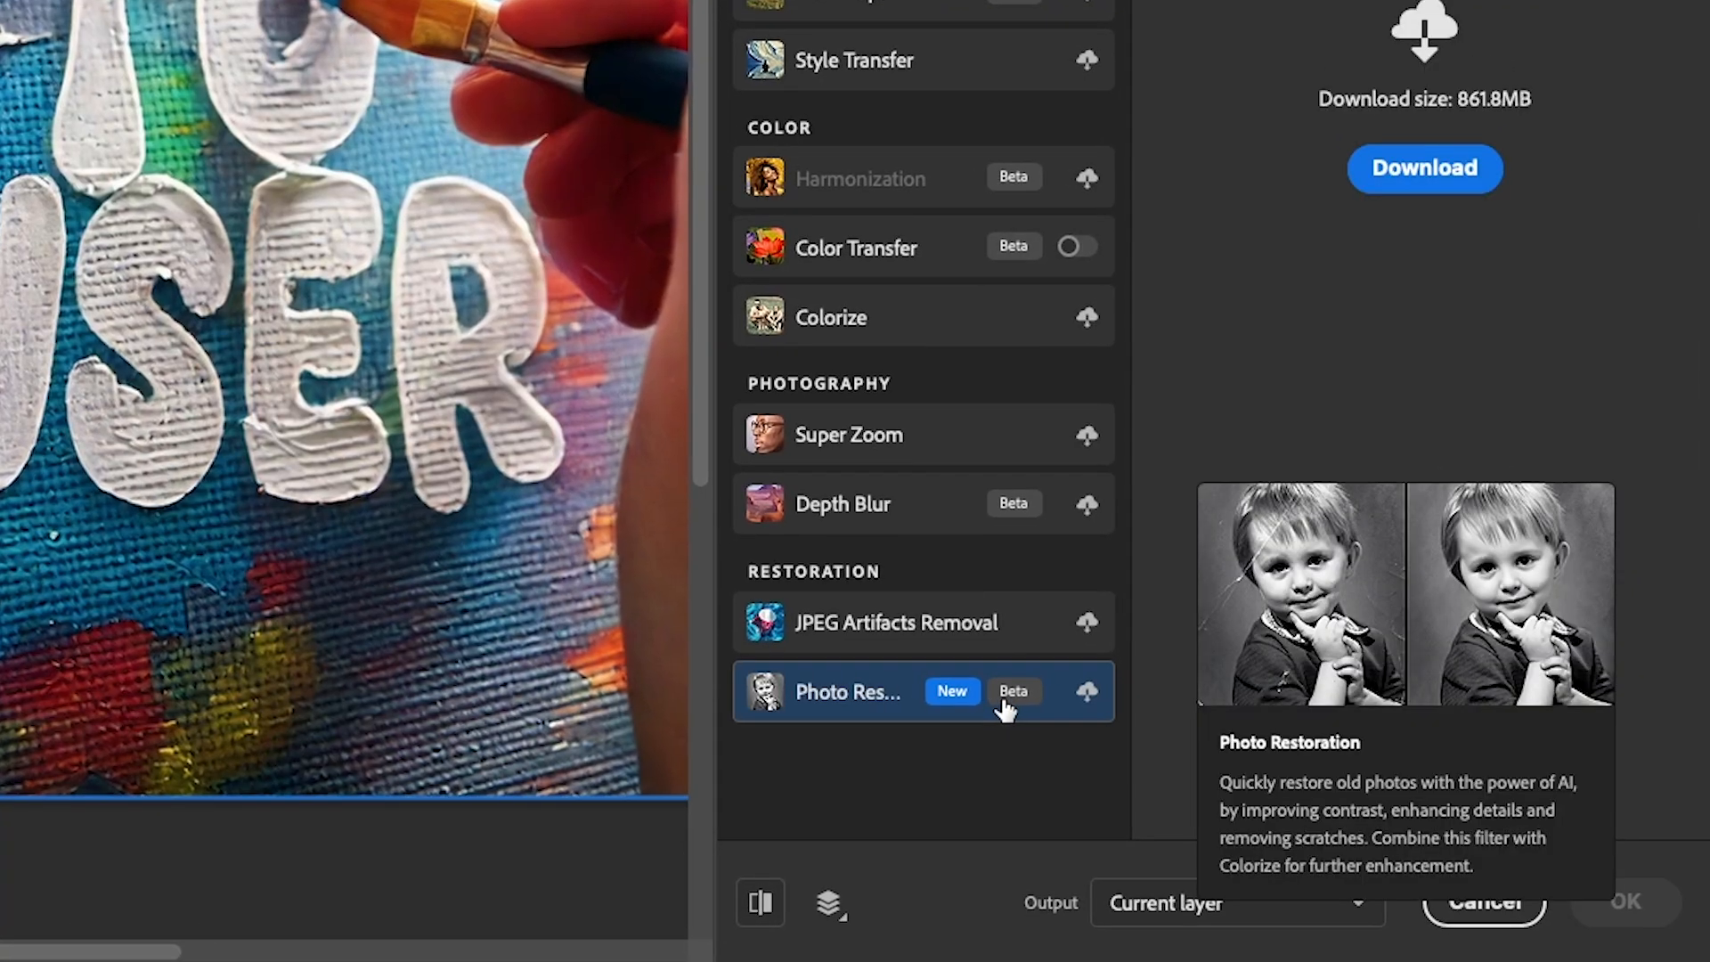
pyautogui.click(1085, 693)
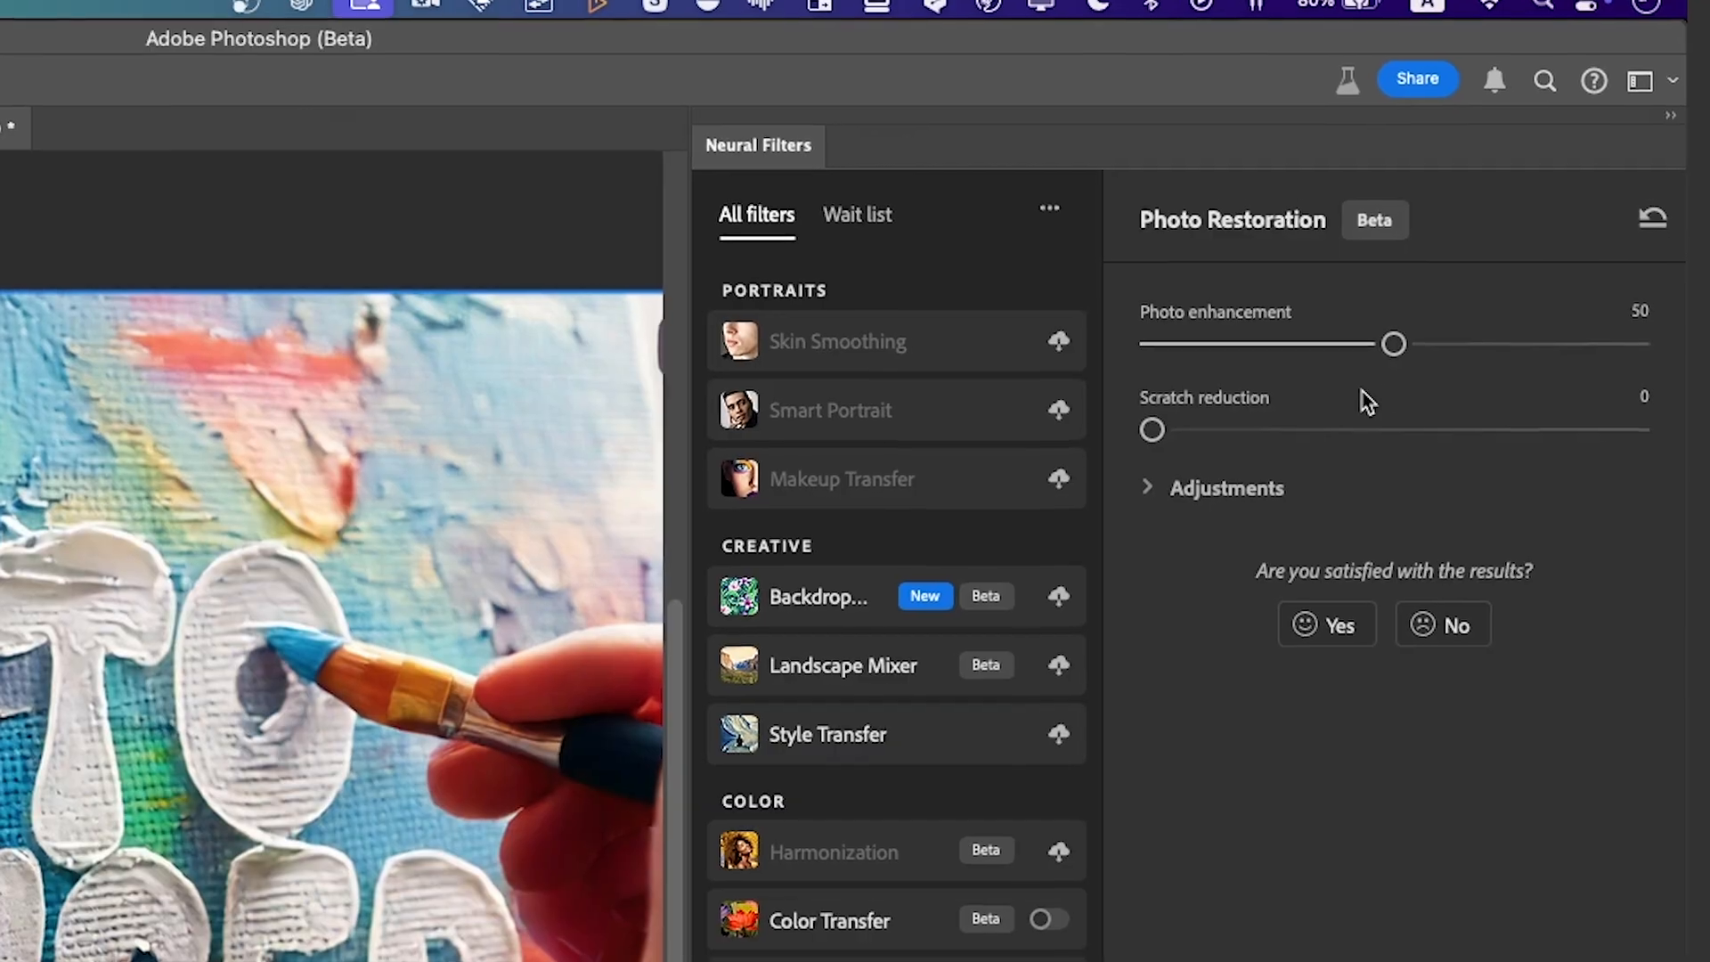
pyautogui.moveTo(1393, 344); pyautogui.dragTo(1410, 419)
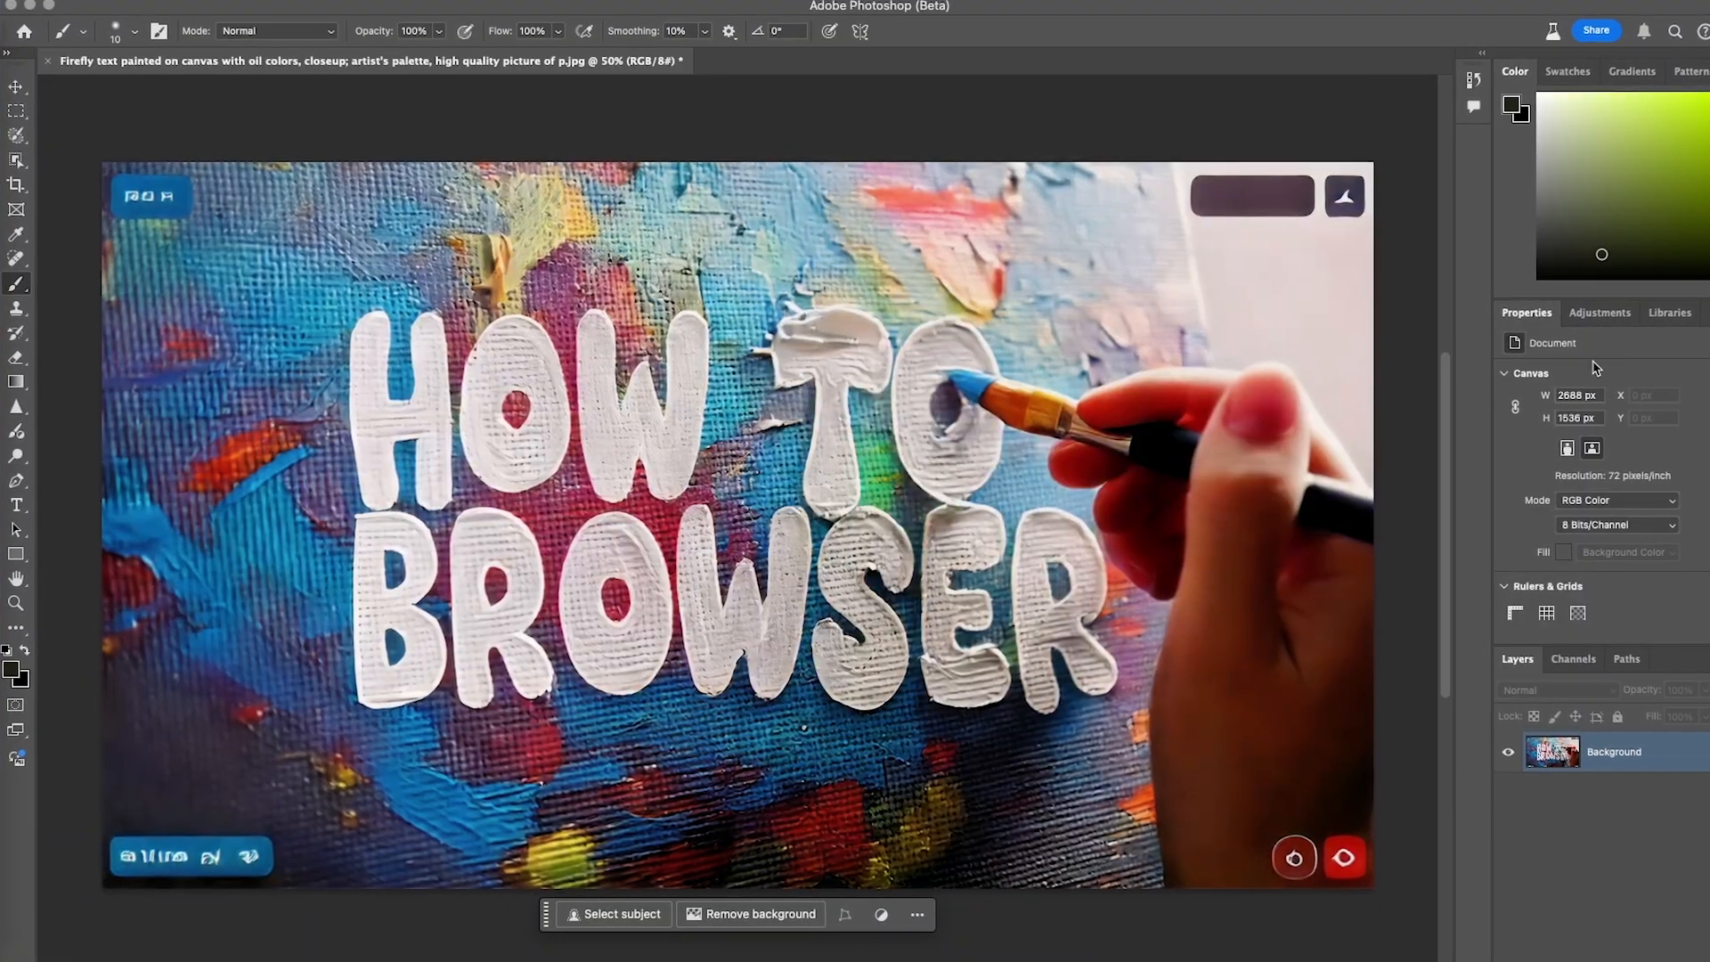
# Add a Brightness/Contrast adjustment layer above the background image
pyautogui.click(1599, 312)
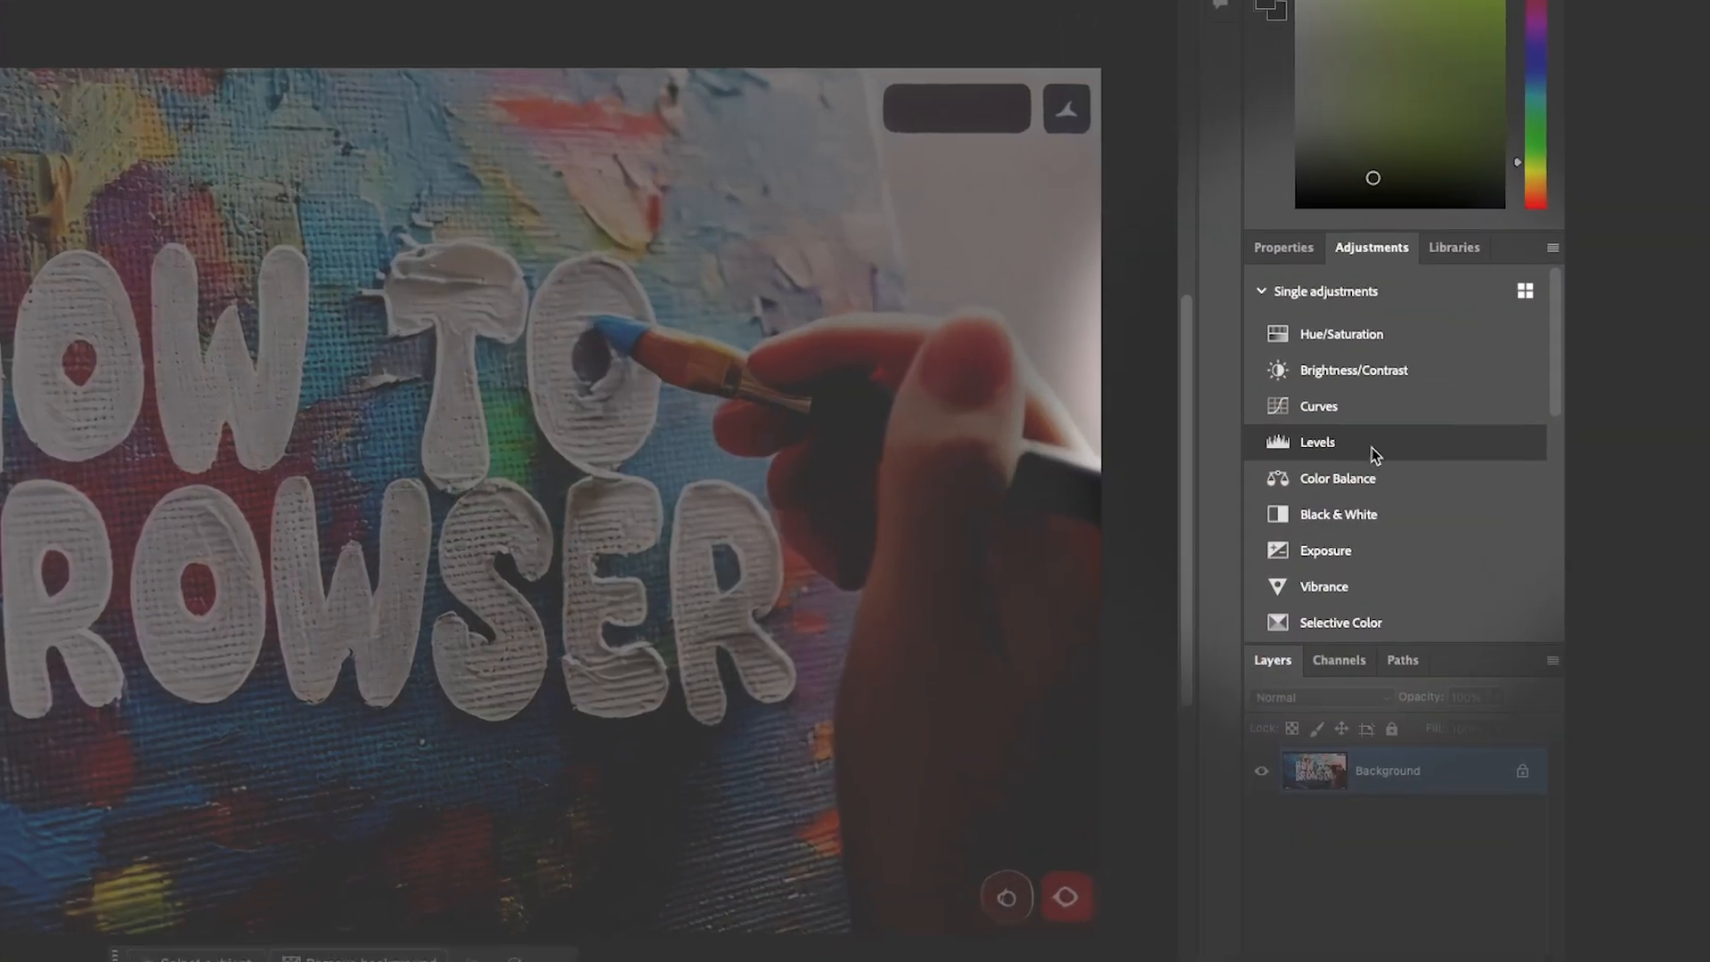
pyautogui.click(1353, 371)
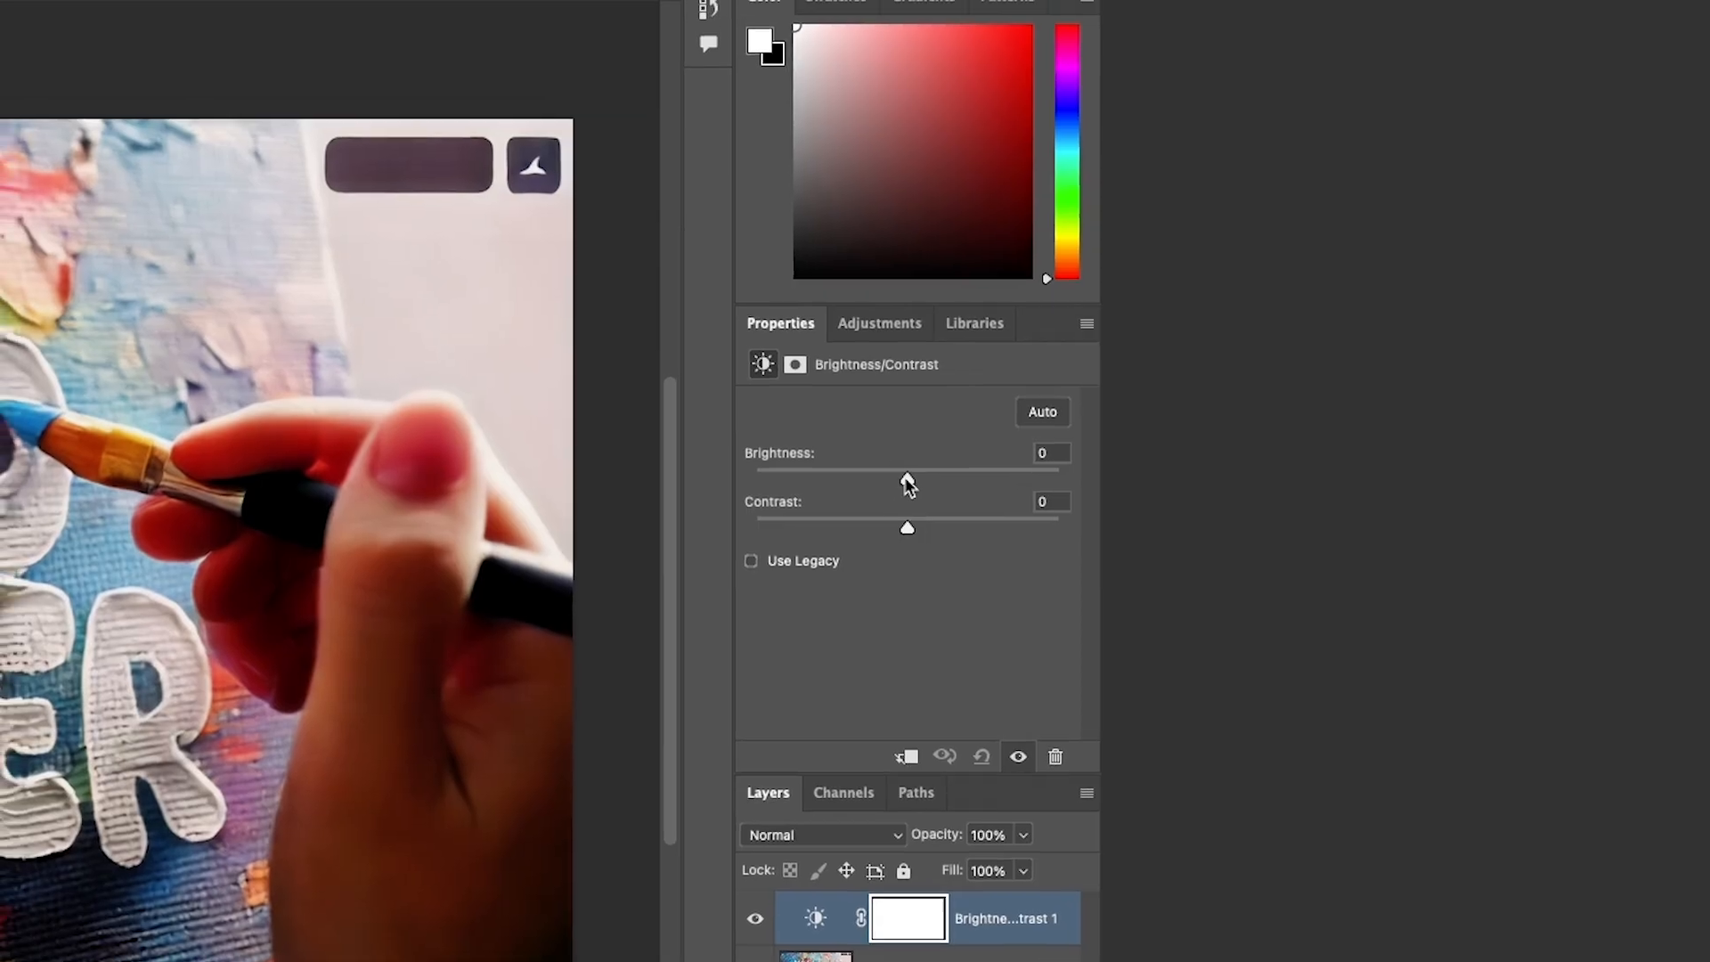
# Set the Brightness/Contrast adjustment layer's brightness to 13 and contrast to -12
pyautogui.moveTo(906, 481); pyautogui.dragTo(951, 529)
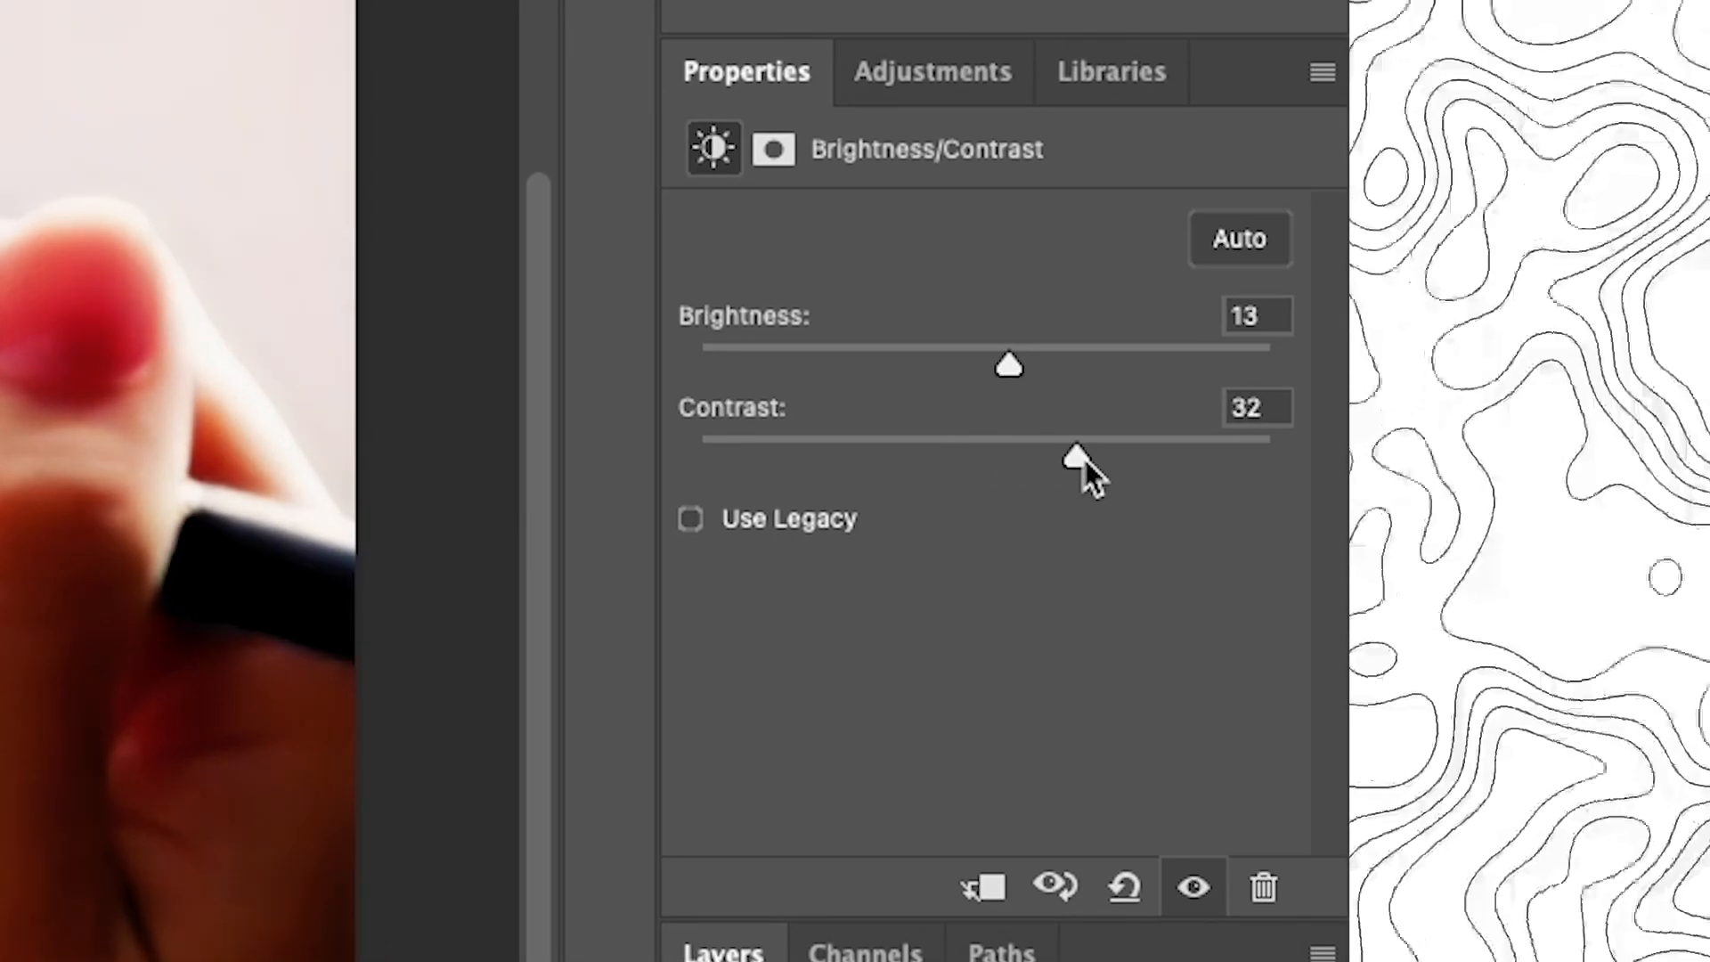
pyautogui.moveTo(1071, 461); pyautogui.dragTo(915, 461)
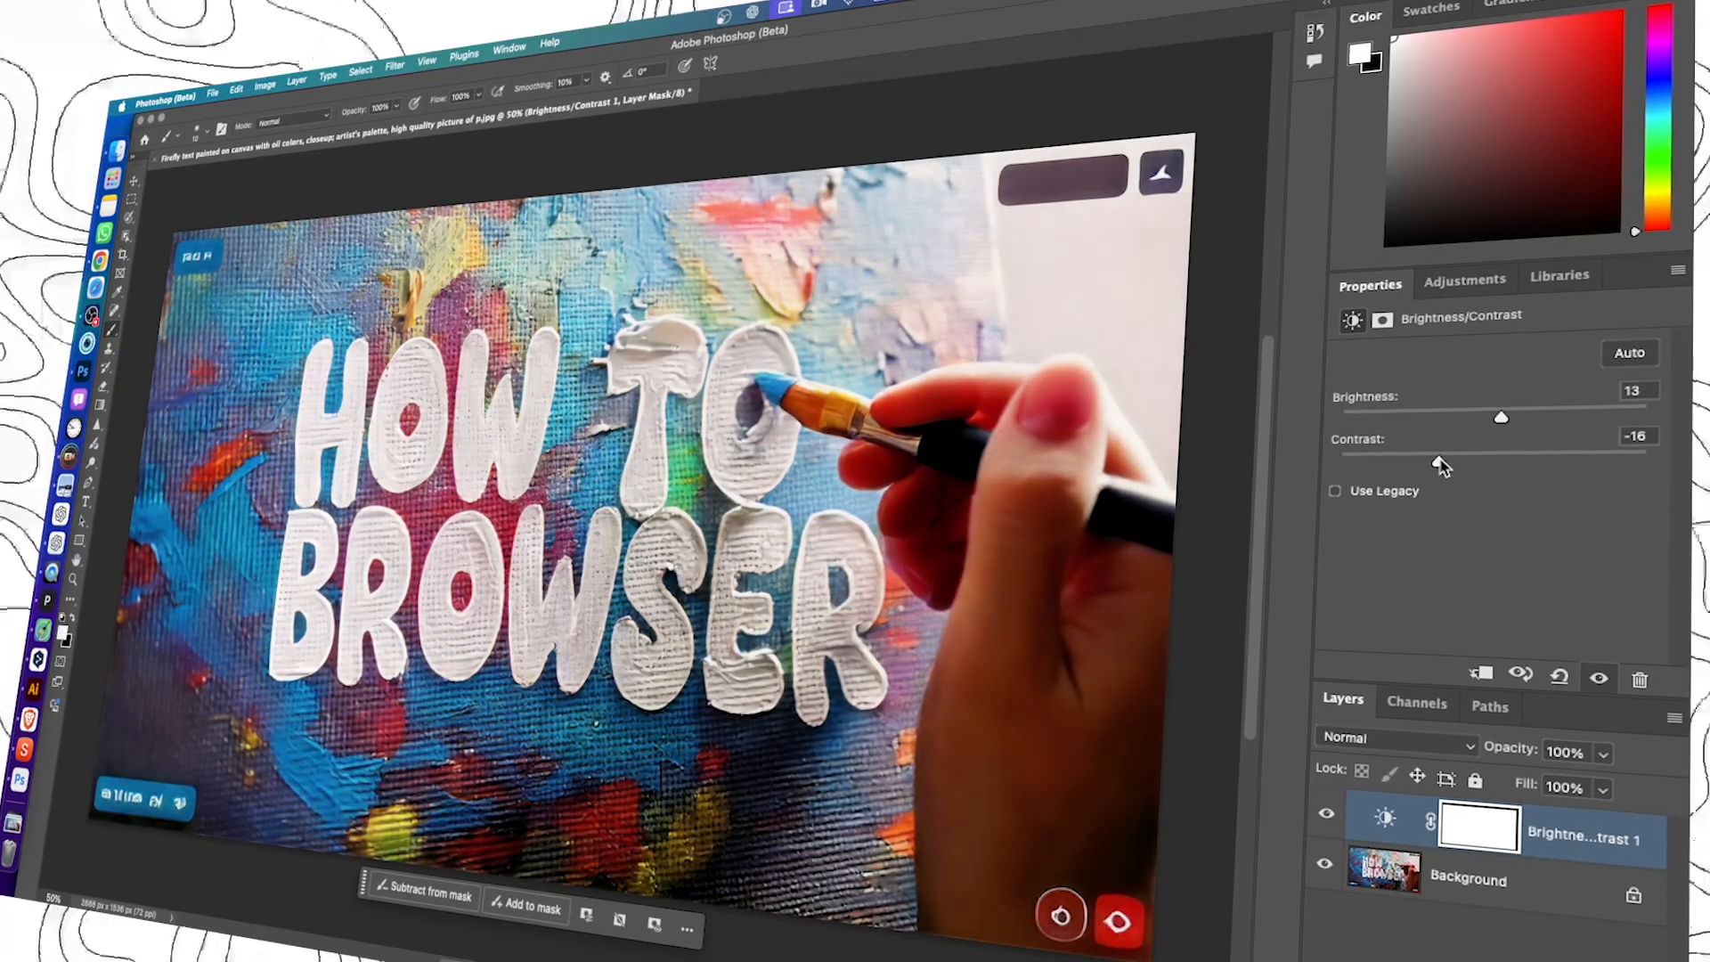
pyautogui.scroll(-4, 651, 499)
pyautogui.scroll(15, 409, 408)
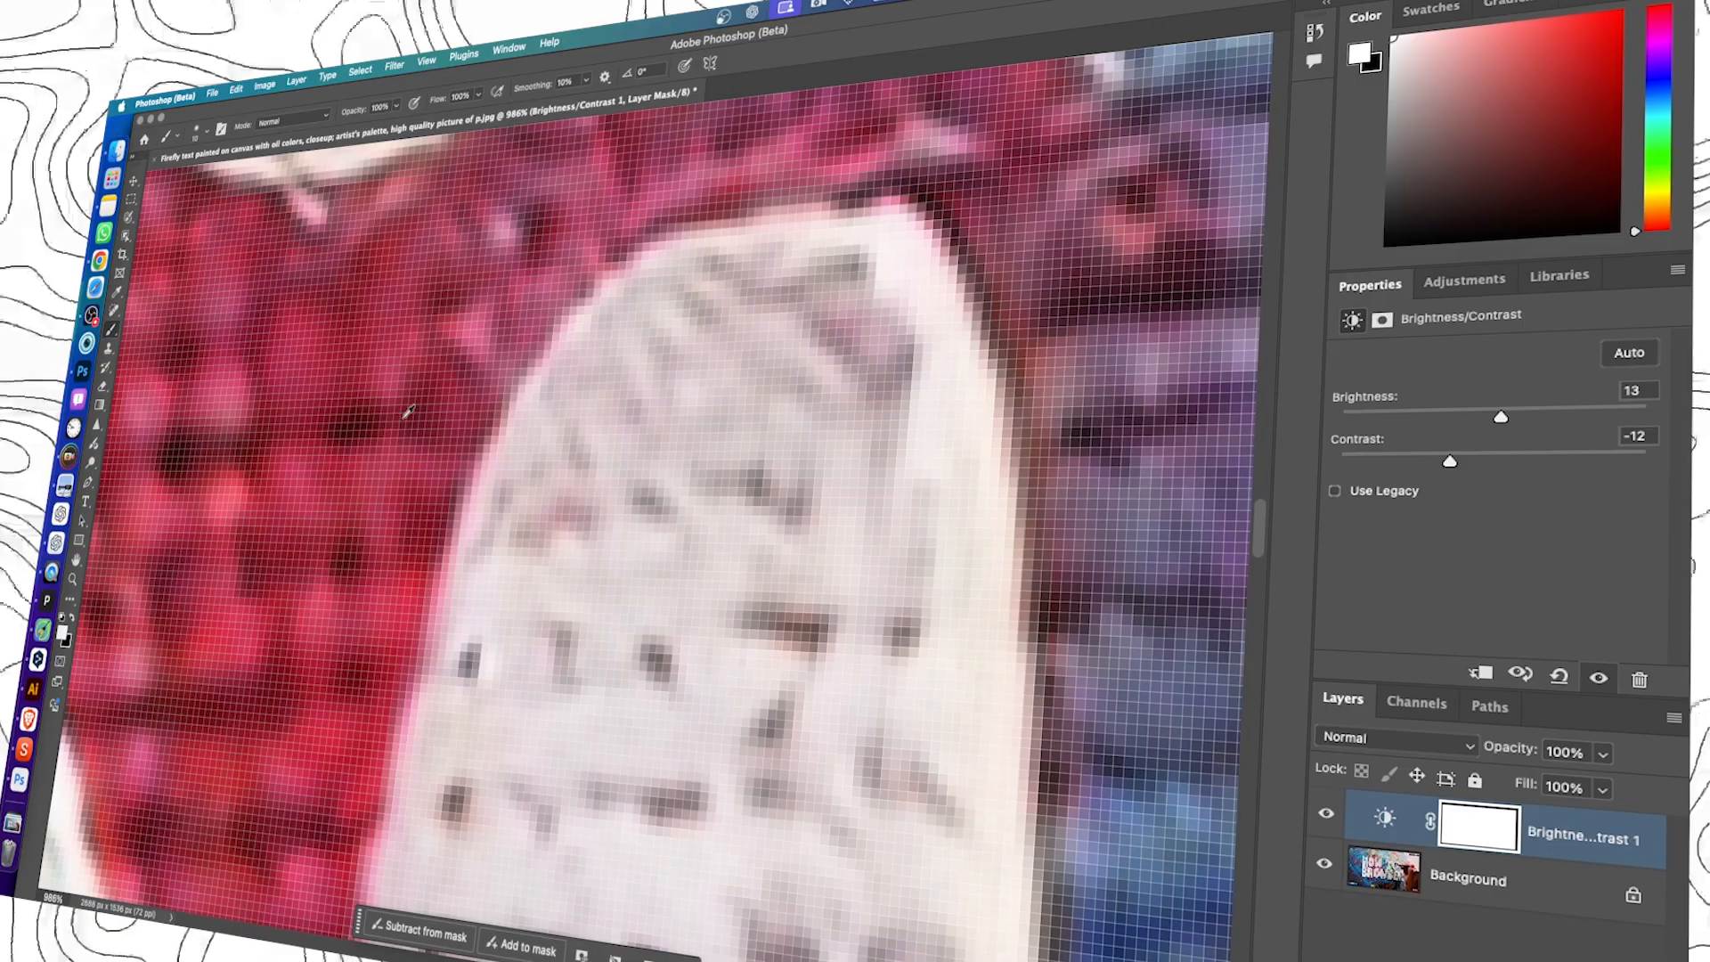
pyautogui.scroll(-6, 409, 409)
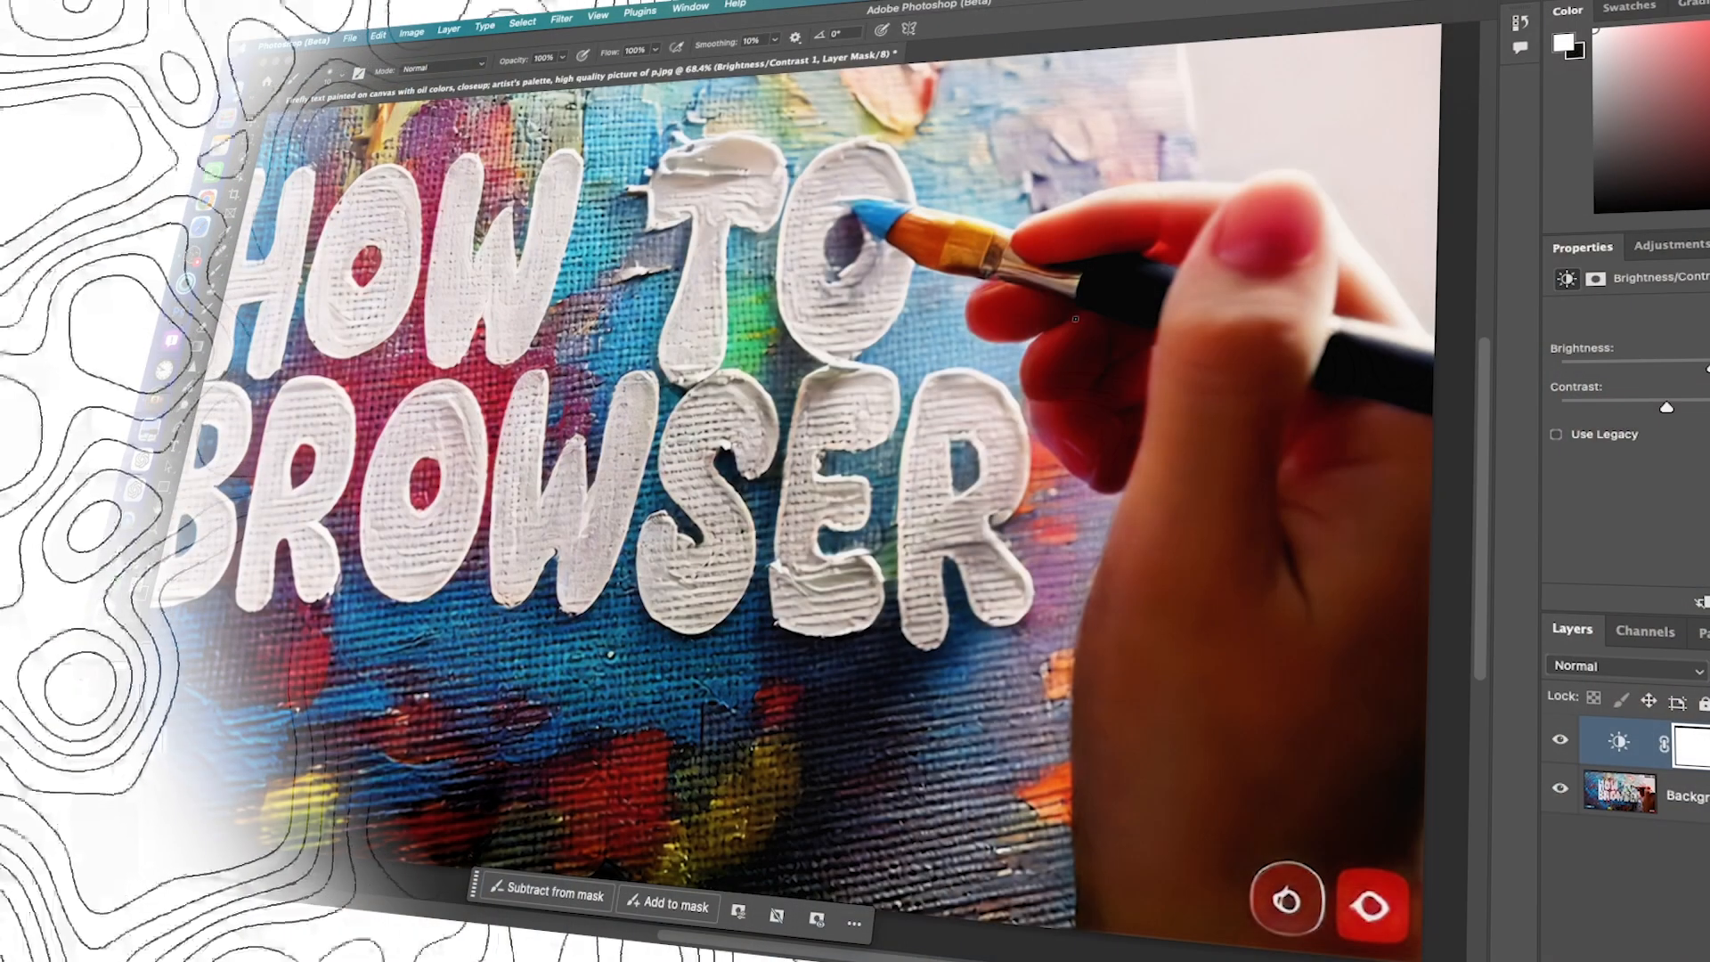
pyautogui.scroll(-3, 1220, 360)
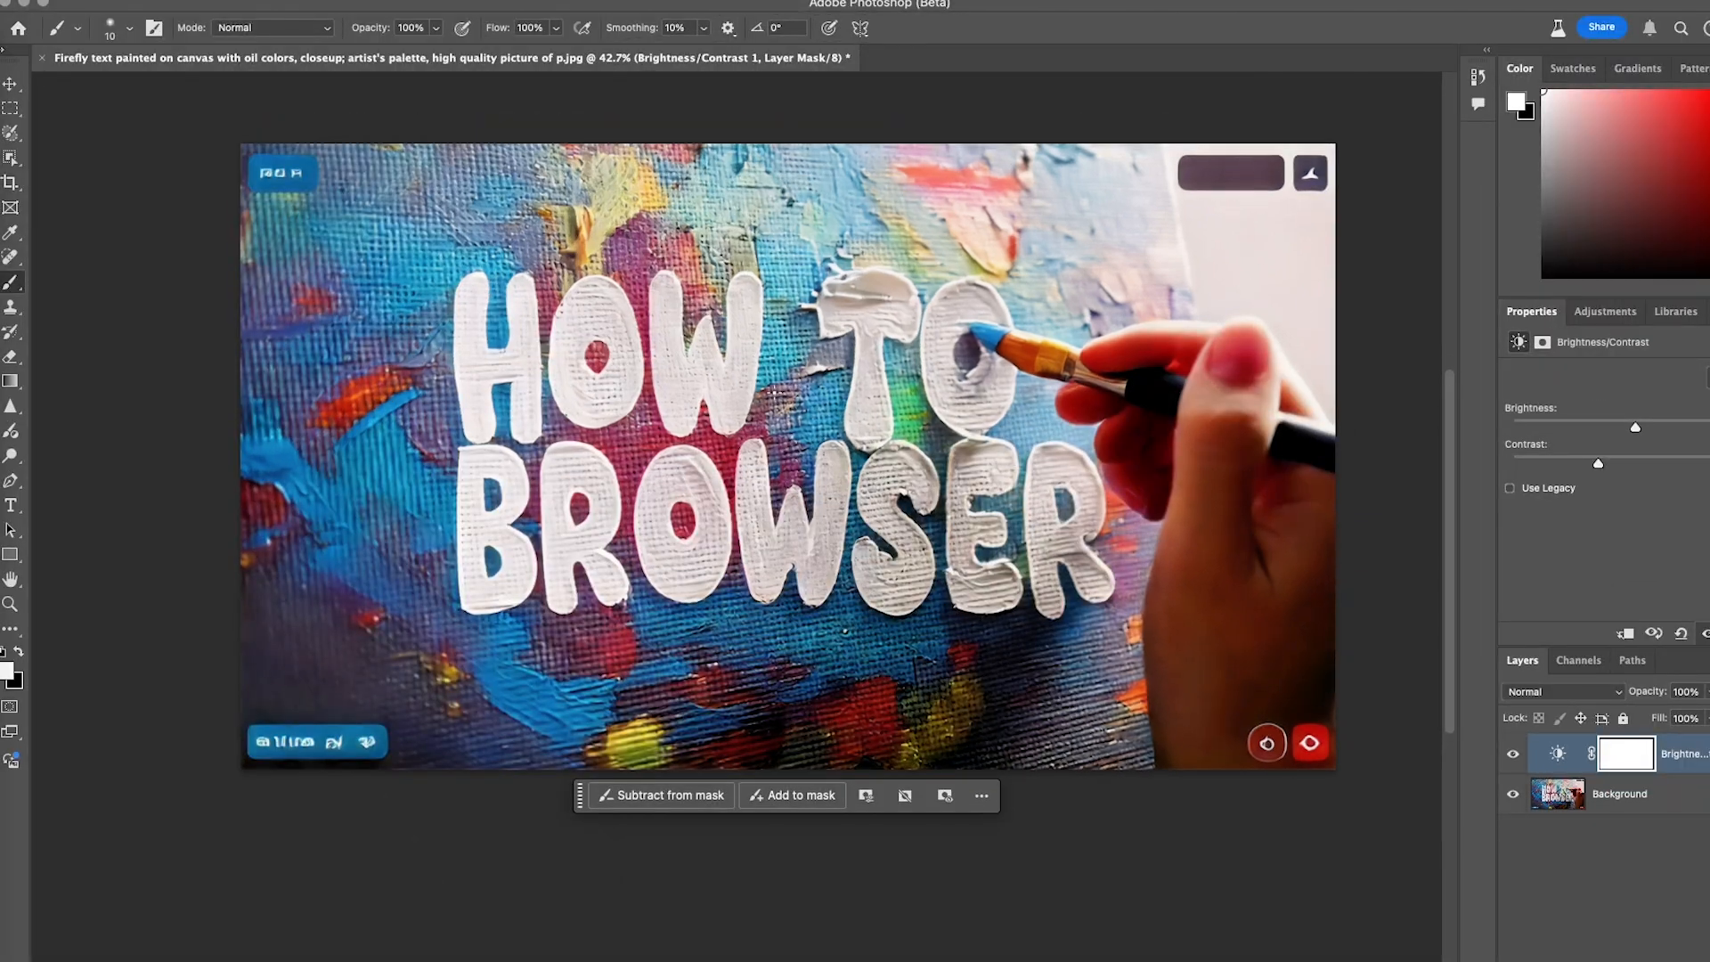
pyautogui.scroll(5, 551, 369)
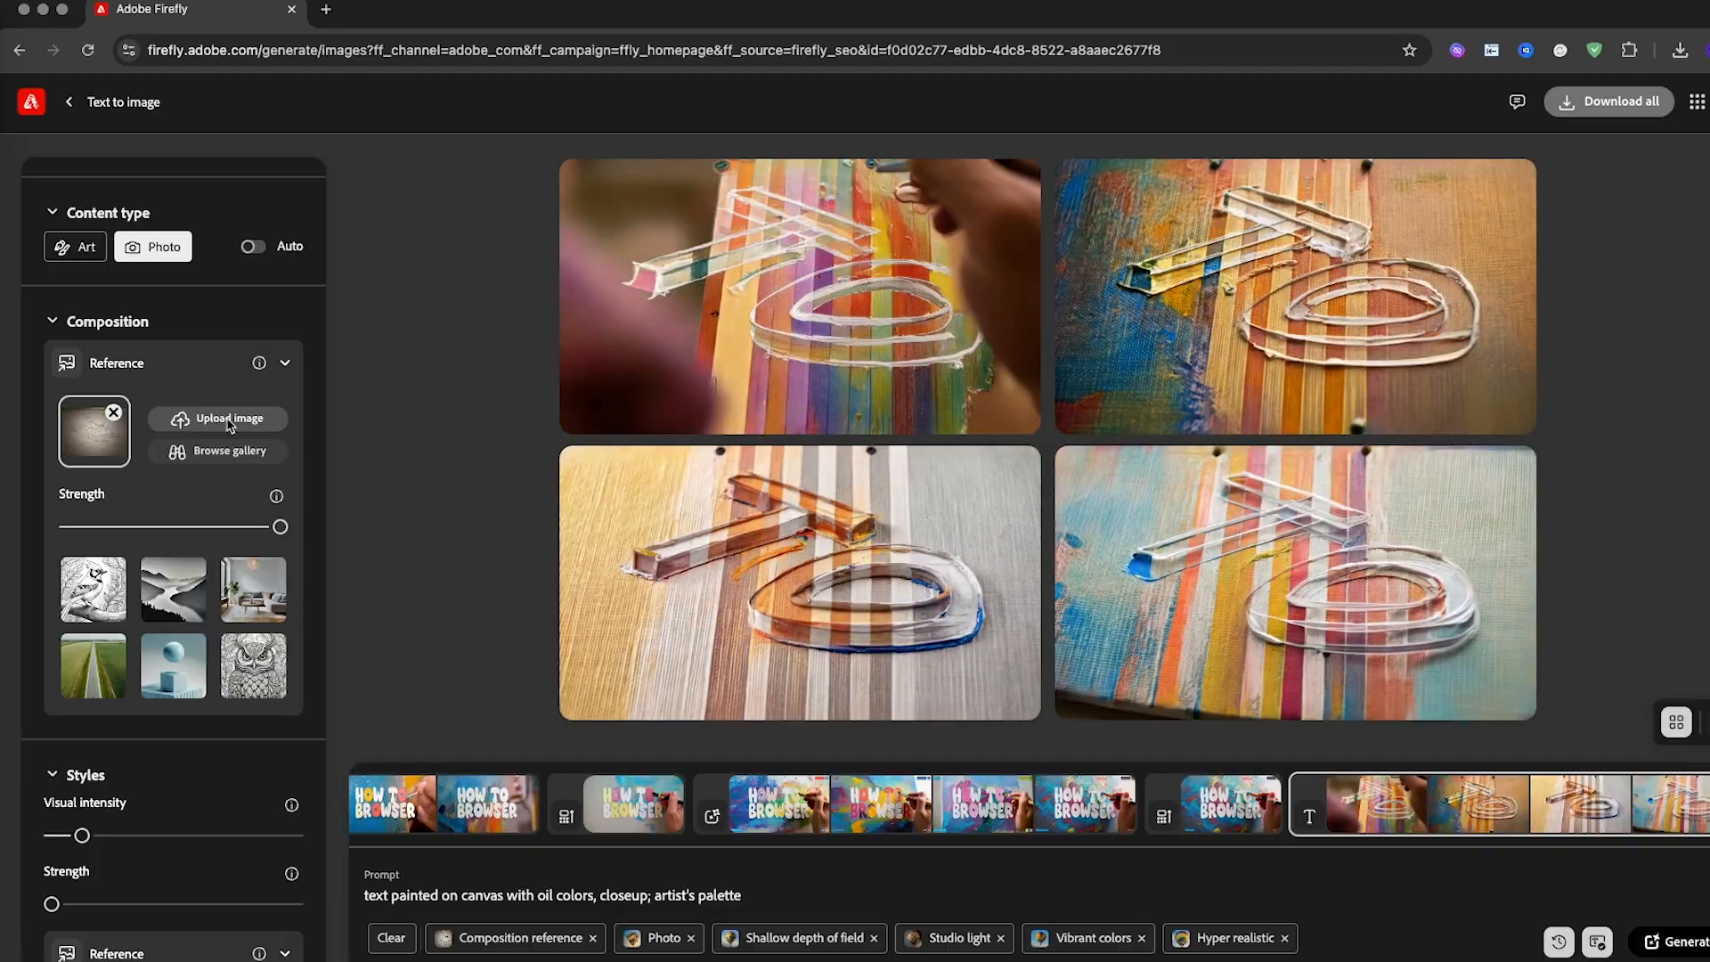
# Switch to Adobe Firefly, use IMG_3888.jpeg as the new composition reference, and view a resulting NO canvas painting
pyautogui.click(338, 429)
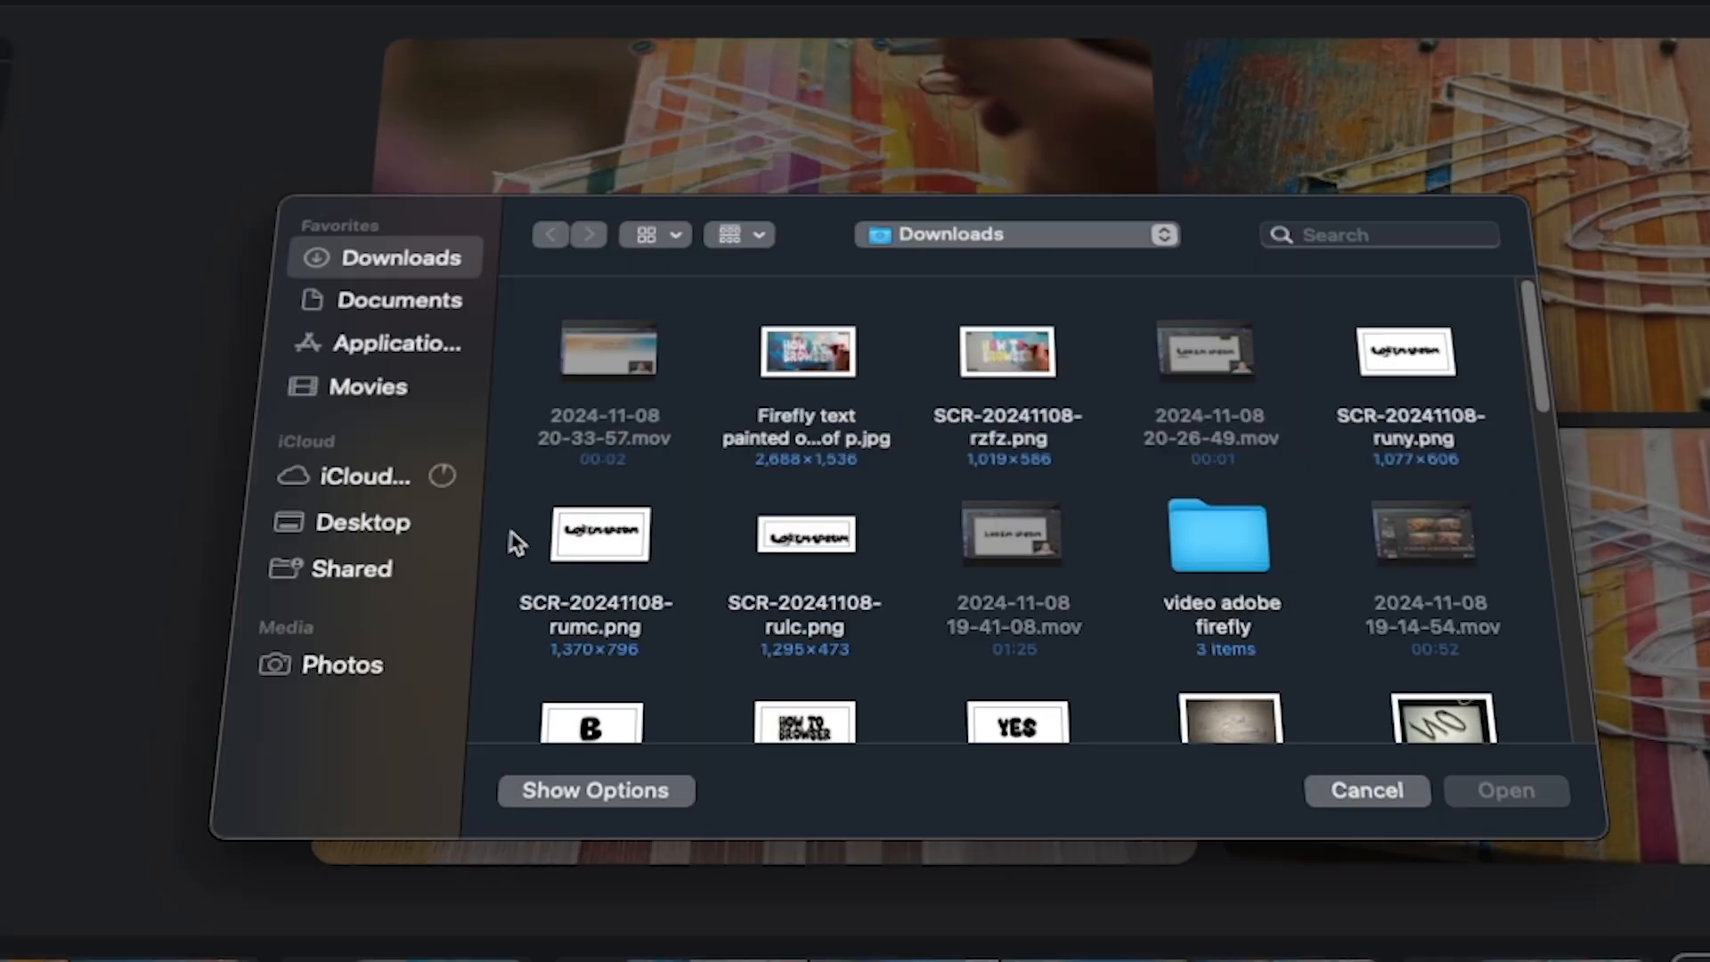
pyautogui.scroll(-2, 1044, 550)
pyautogui.click(1350, 628)
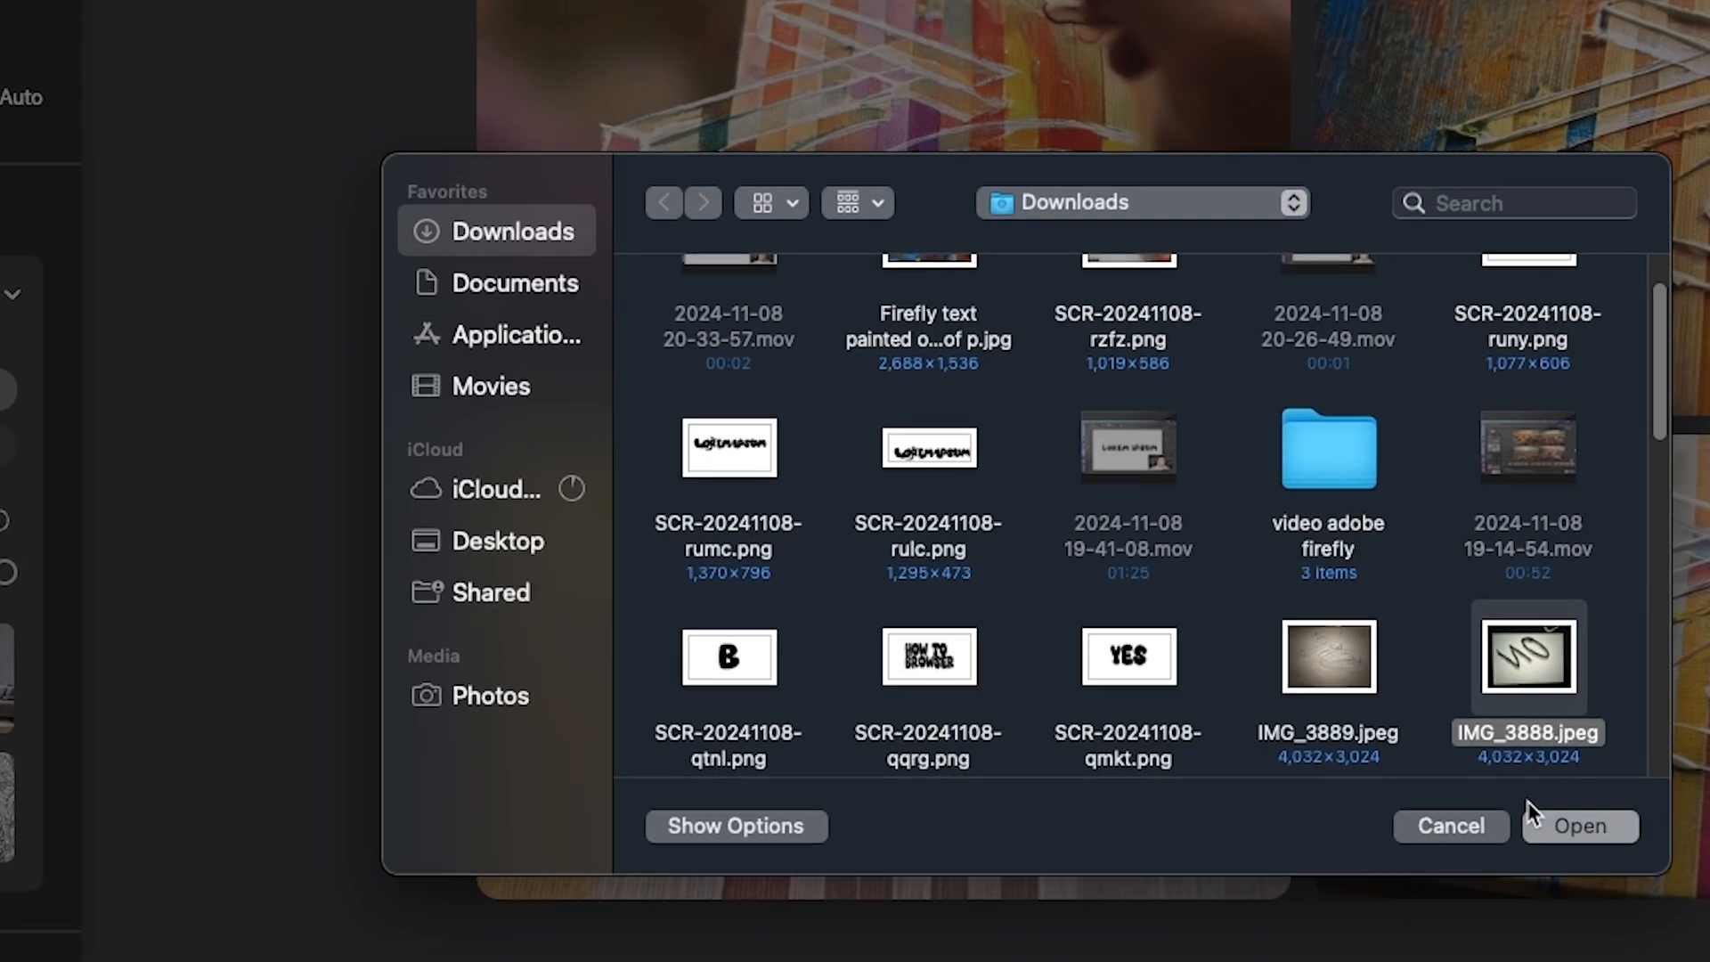
pyautogui.click(1419, 790)
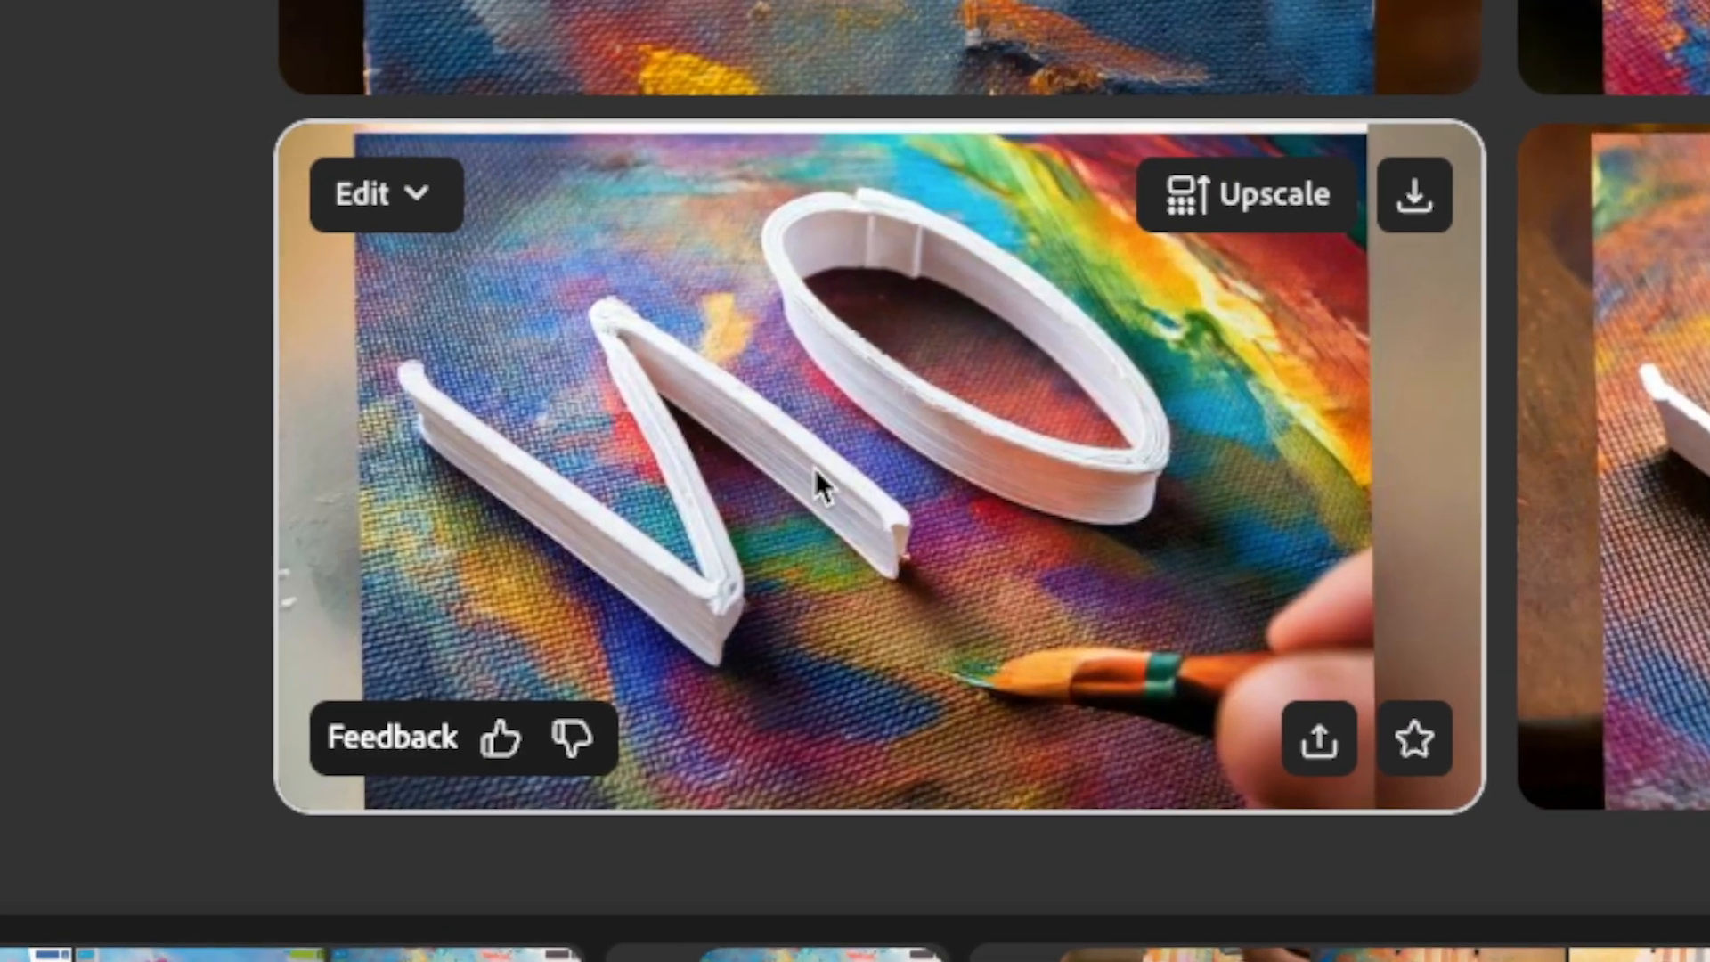
pyautogui.click(772, 585)
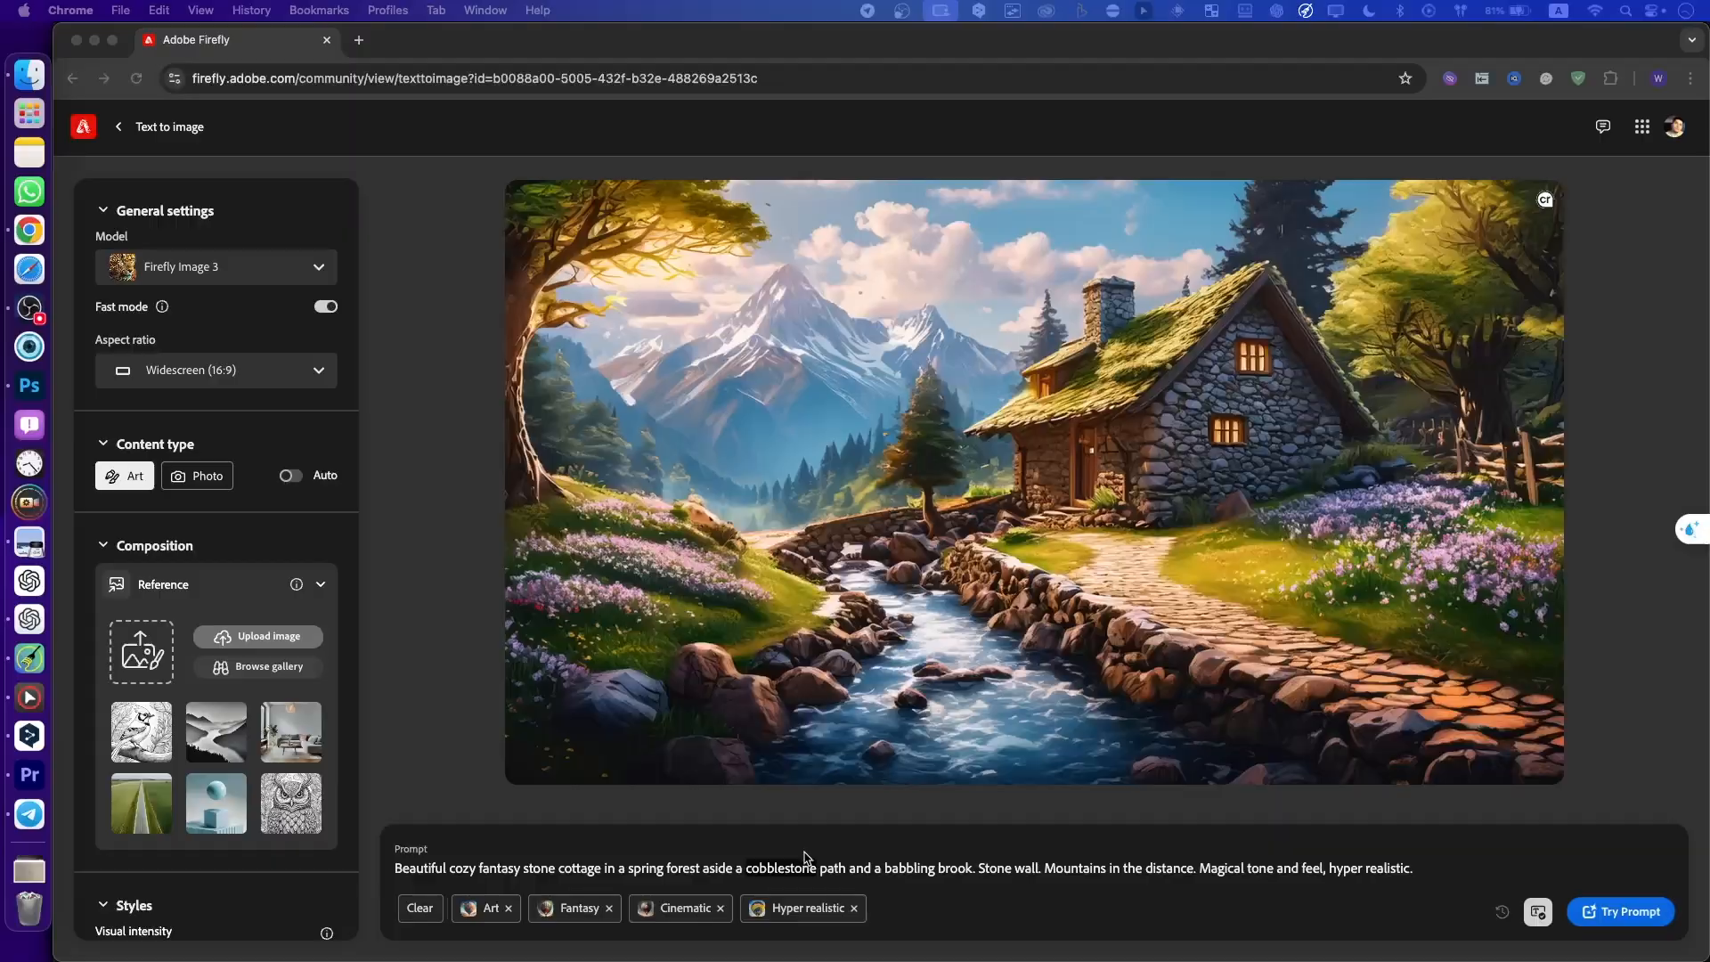
# Replace the prompt with "bold text with 3d dripping blue paint on a wall dark gray light base background and texture"
pyautogui.tripleClick(811, 868)
pyautogui.write('bold text with 3d dripping blue paint on a wall dark gray light base background and texture')
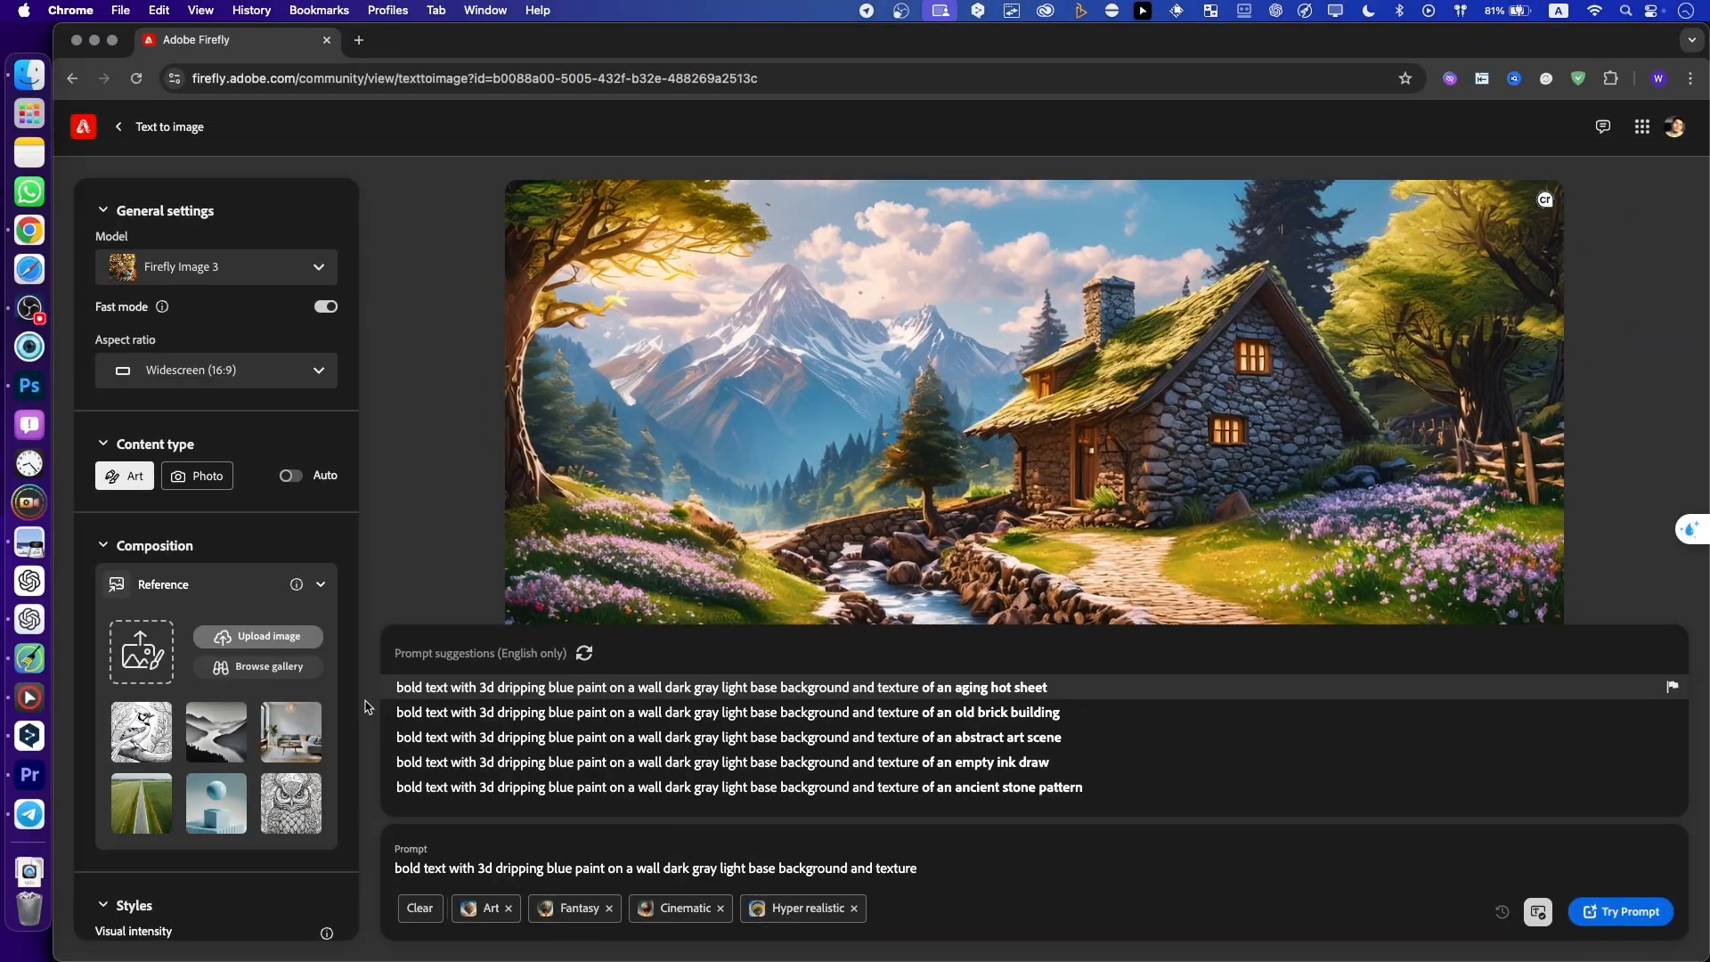
# Upload SCR-20241110-hggf.png as the composition reference and raise its strength to the maximum
pyautogui.click(219, 637)
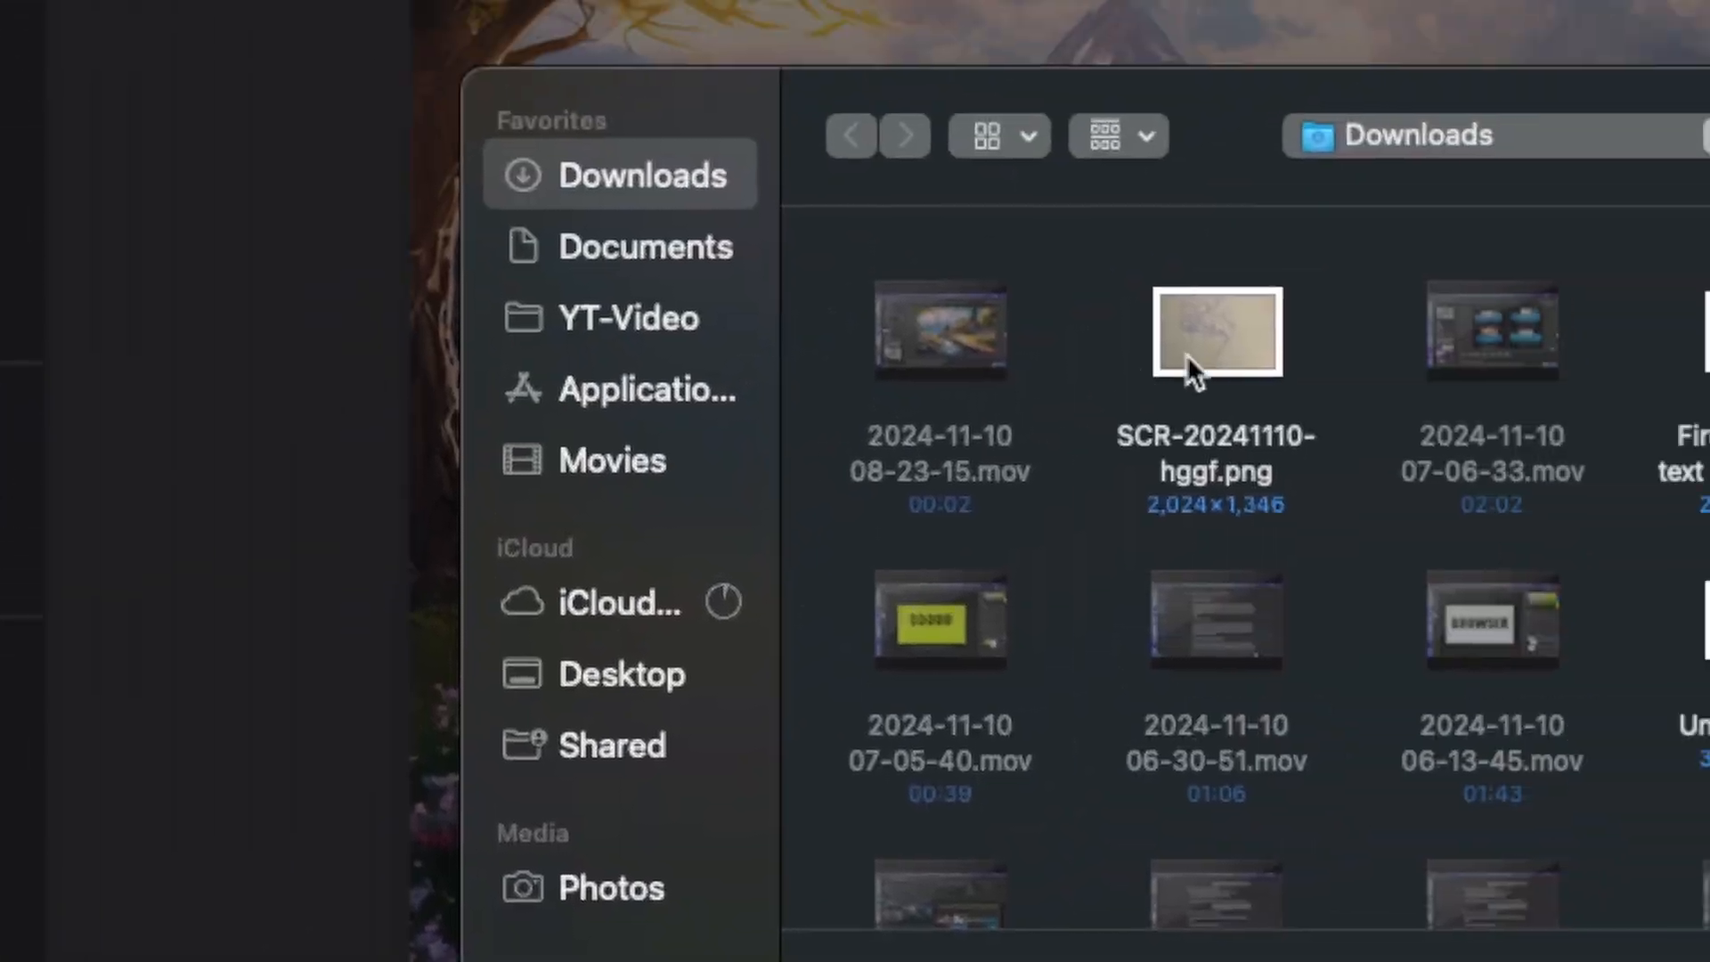
pyautogui.click(1042, 322)
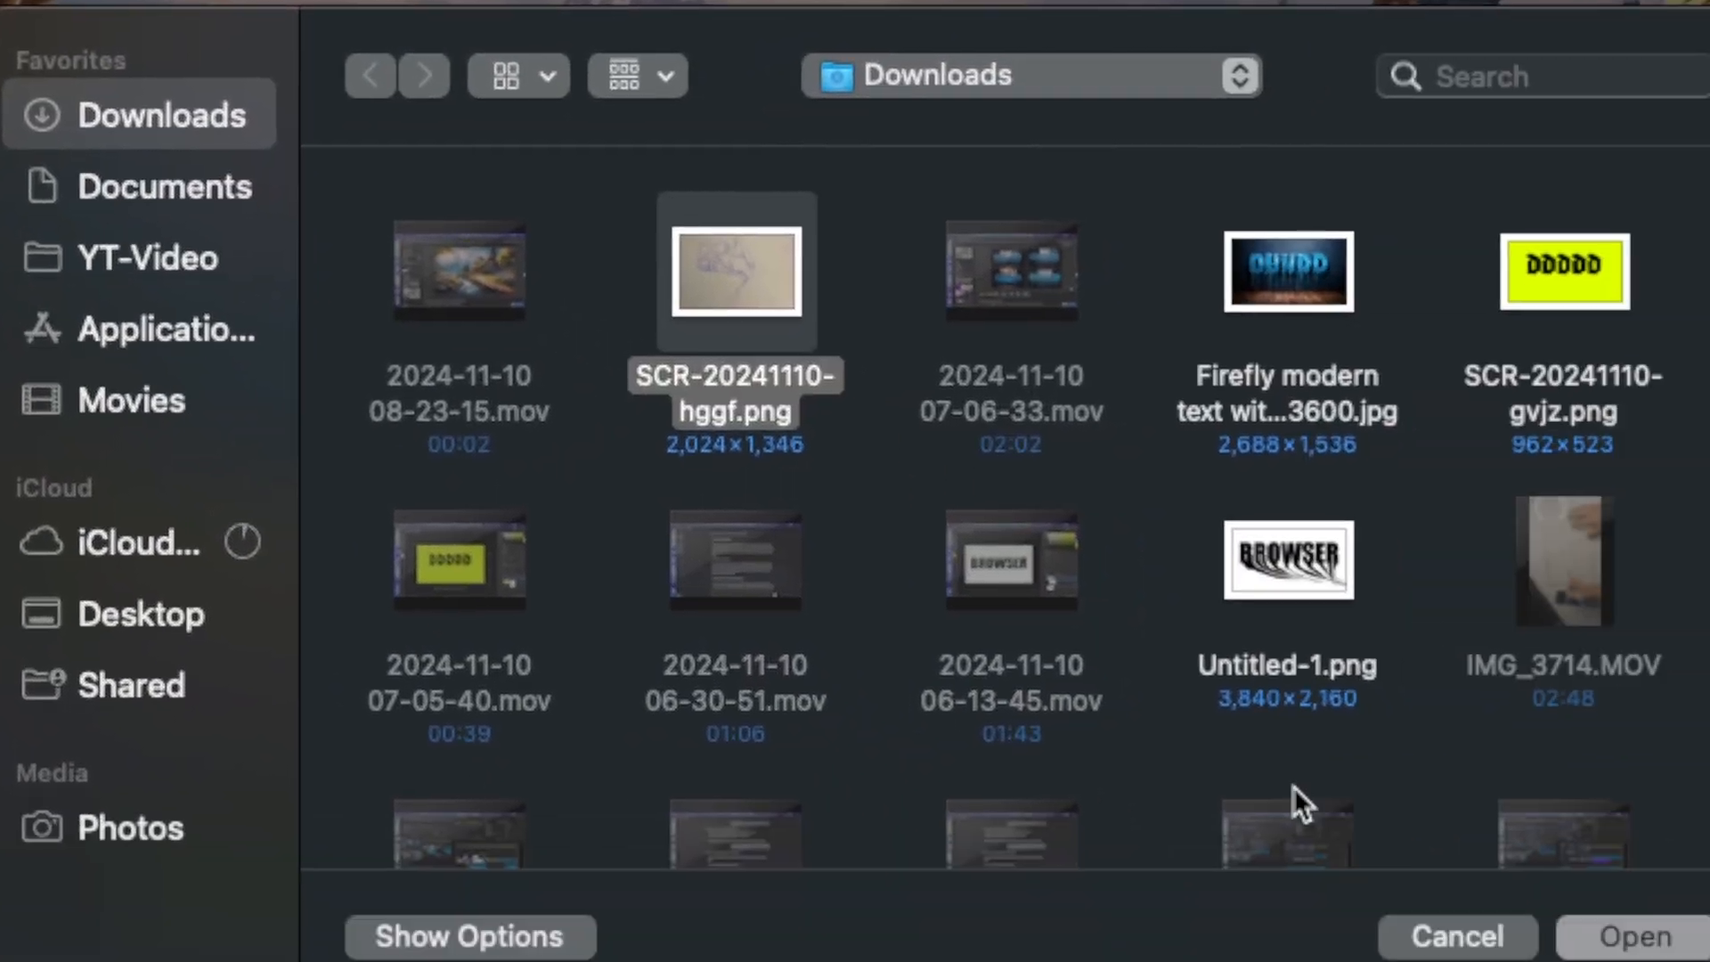
pyautogui.click(1050, 588)
pyautogui.moveTo(233, 739); pyautogui.dragTo(316, 738)
# Check the style settings and generate images from the dripping blue paint prompt
pyautogui.scroll(-5, 257, 763)
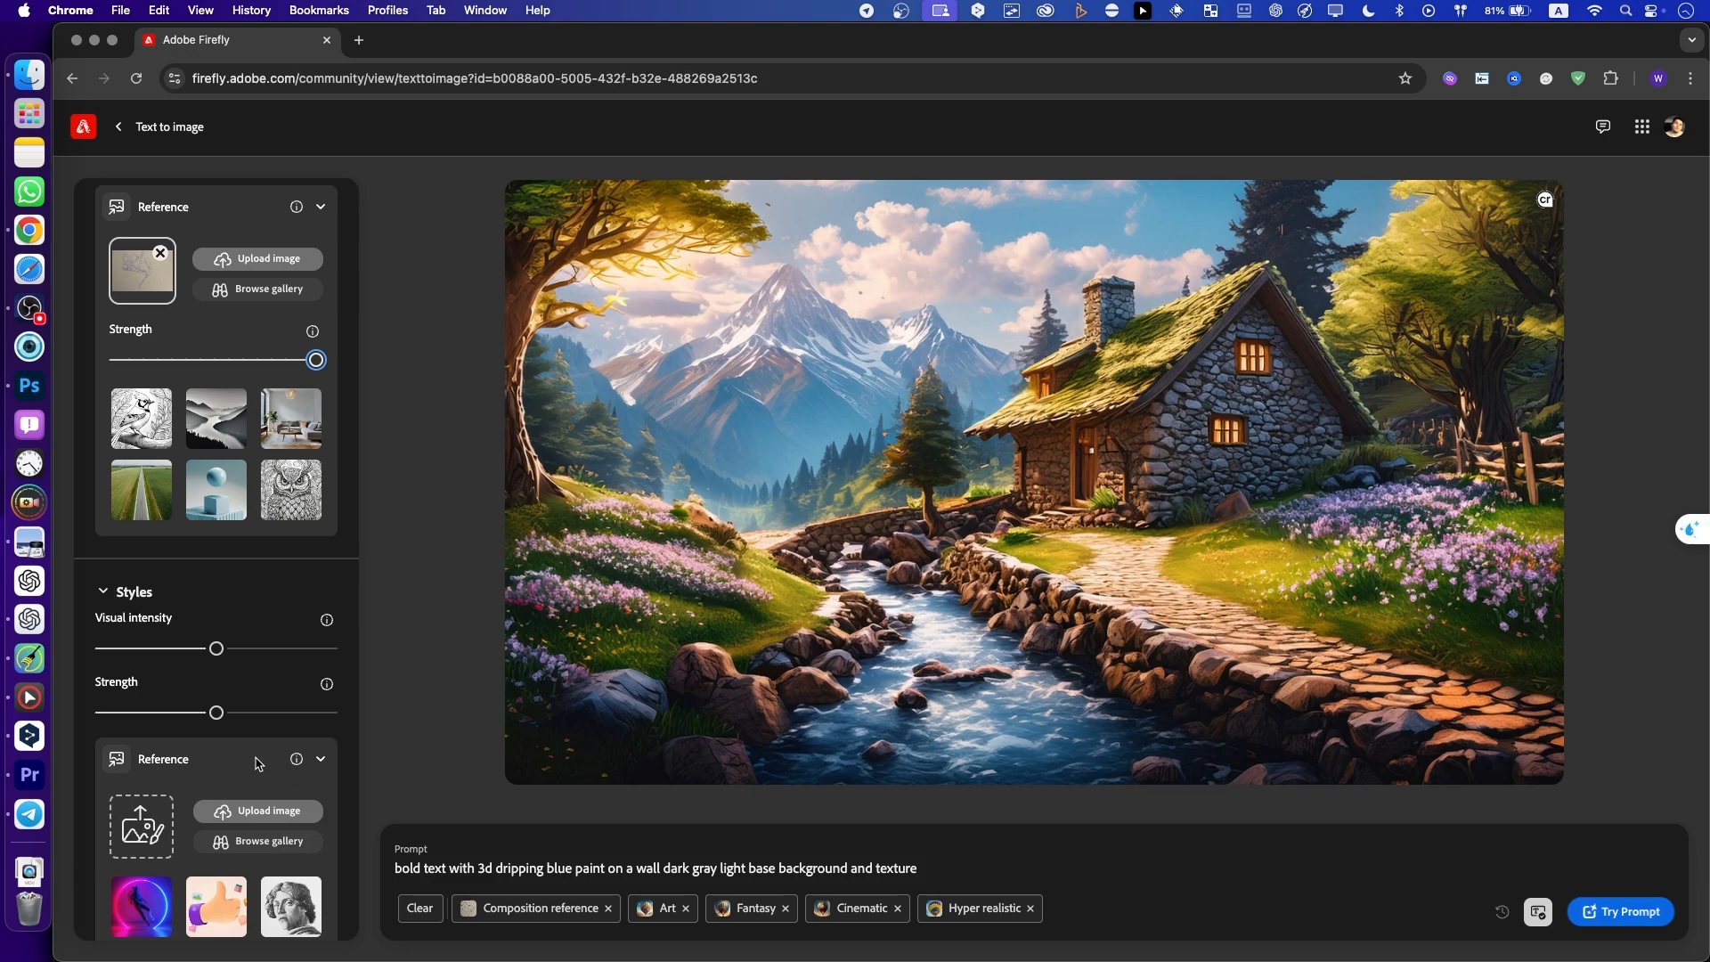
pyautogui.scroll(-3, 156, 712)
pyautogui.scroll(8, 301, 702)
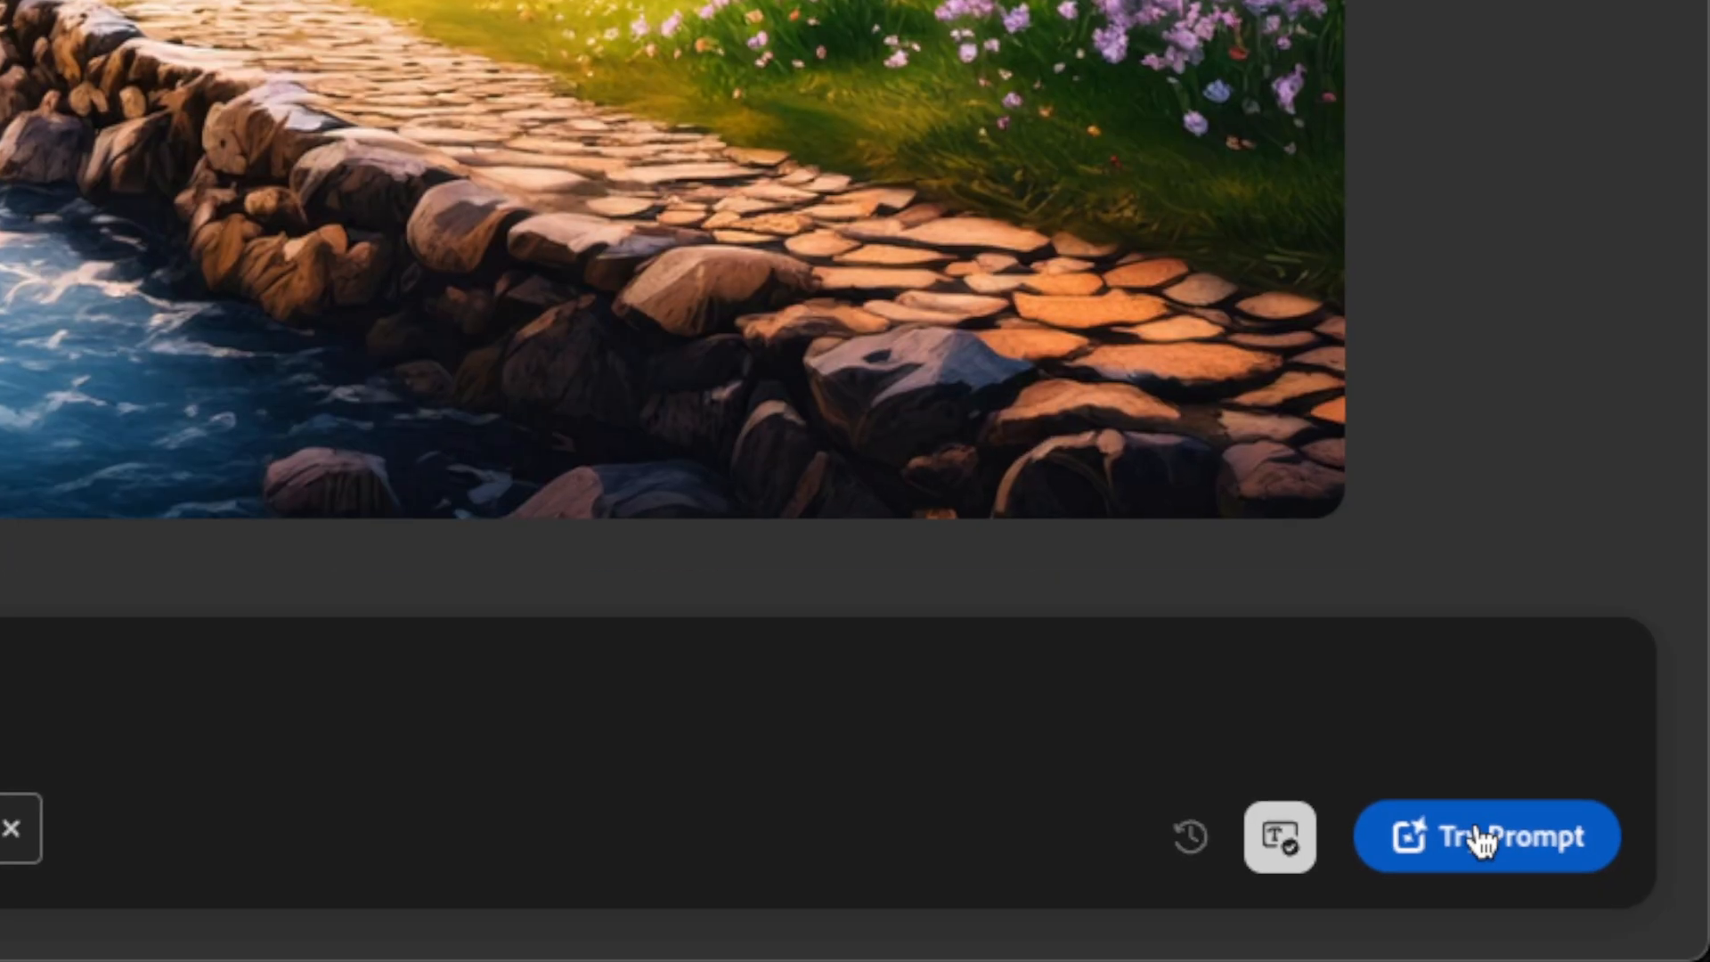
pyautogui.click(1619, 912)
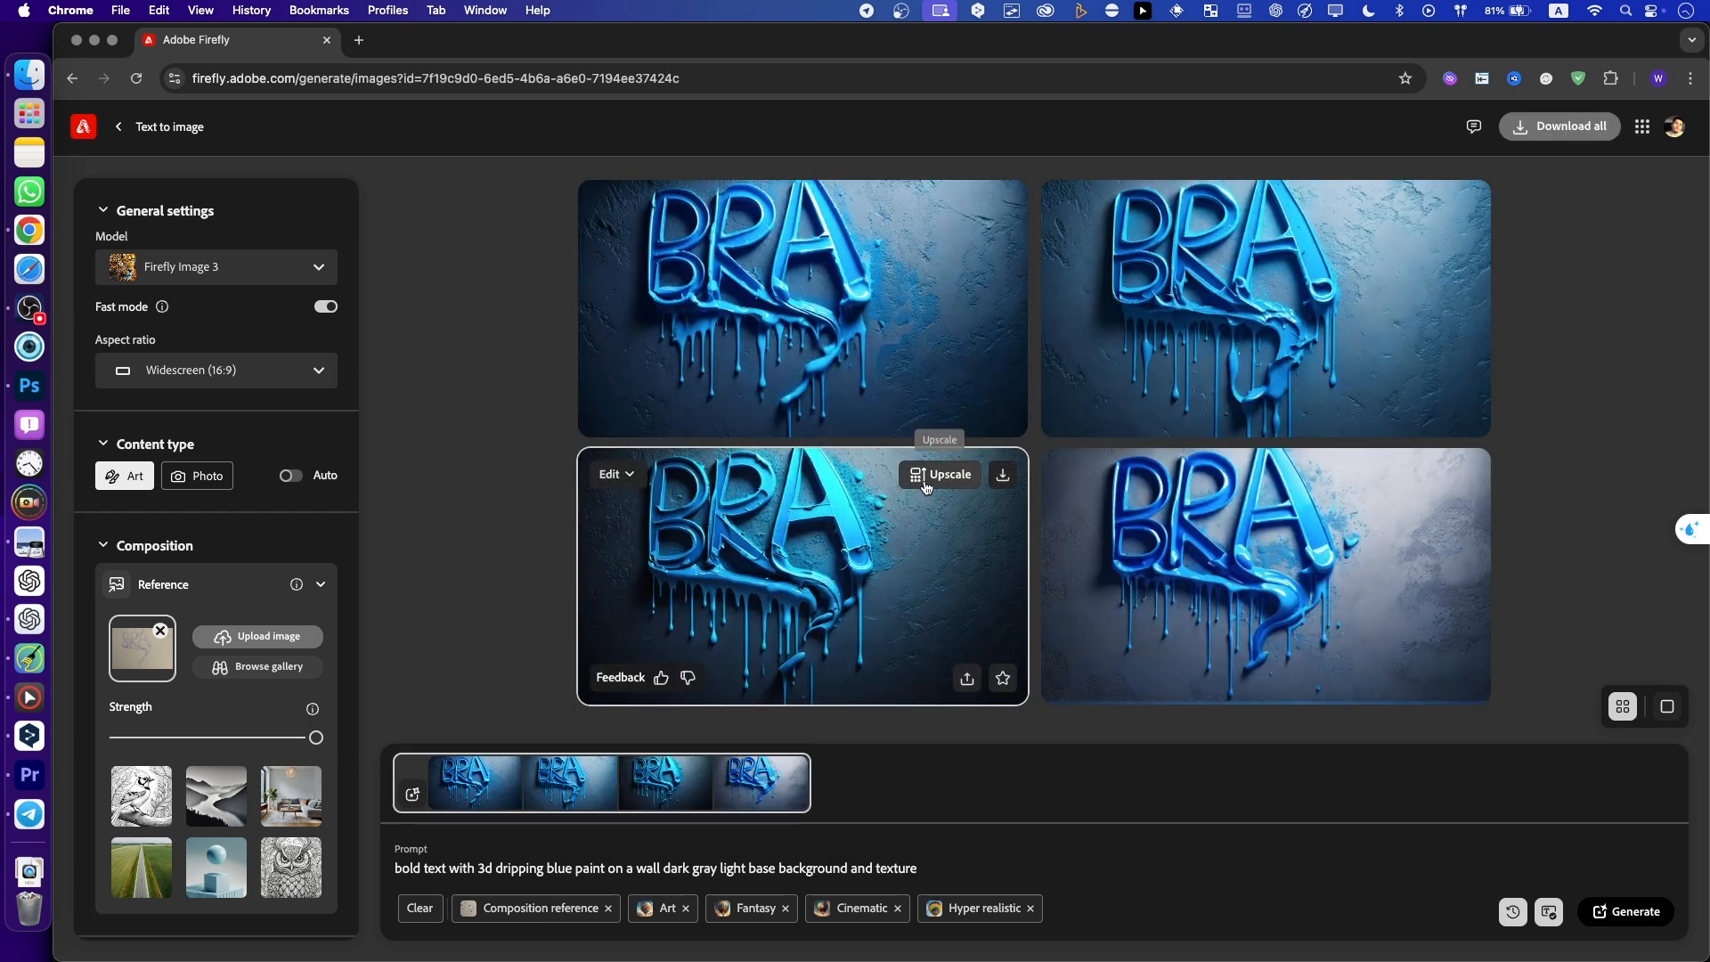
# Switch to Preview and place the hand-drawn BRA sketch next to the generated images for comparison
pyautogui.press('super+Tab')
pyautogui.moveTo(835, 292)
pyautogui.mouseDown()
pyautogui.moveTo(528, 283)
pyautogui.moveTo(319, 238)
pyautogui.moveTo(223, 240)
pyautogui.moveTo(263, 238)
pyautogui.mouseUp()
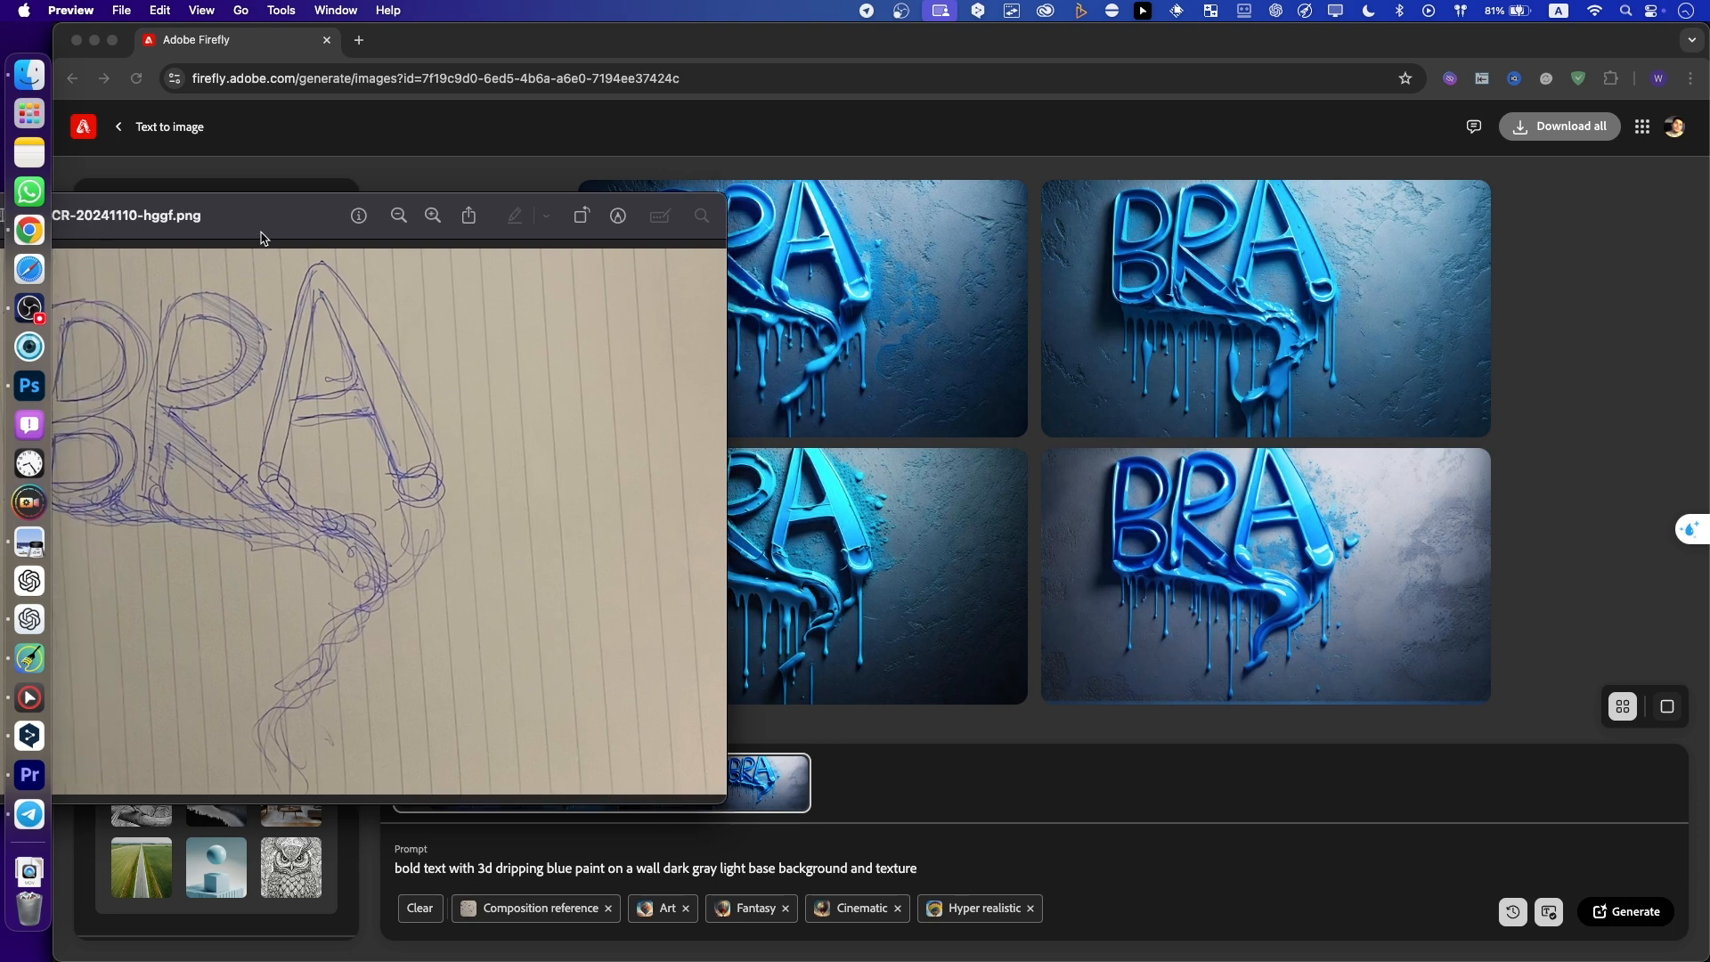
pyautogui.moveTo(263, 239)
pyautogui.mouseDown()
pyautogui.moveTo(827, 274)
pyautogui.moveTo(1003, 370)
pyautogui.moveTo(420, 408)
pyautogui.moveTo(447, 427)
pyautogui.moveTo(458, 408)
pyautogui.moveTo(1041, 431)
pyautogui.moveTo(318, 516)
pyautogui.moveTo(281, 361)
pyautogui.moveTo(321, 345)
pyautogui.moveTo(229, 293)
pyautogui.mouseUp()
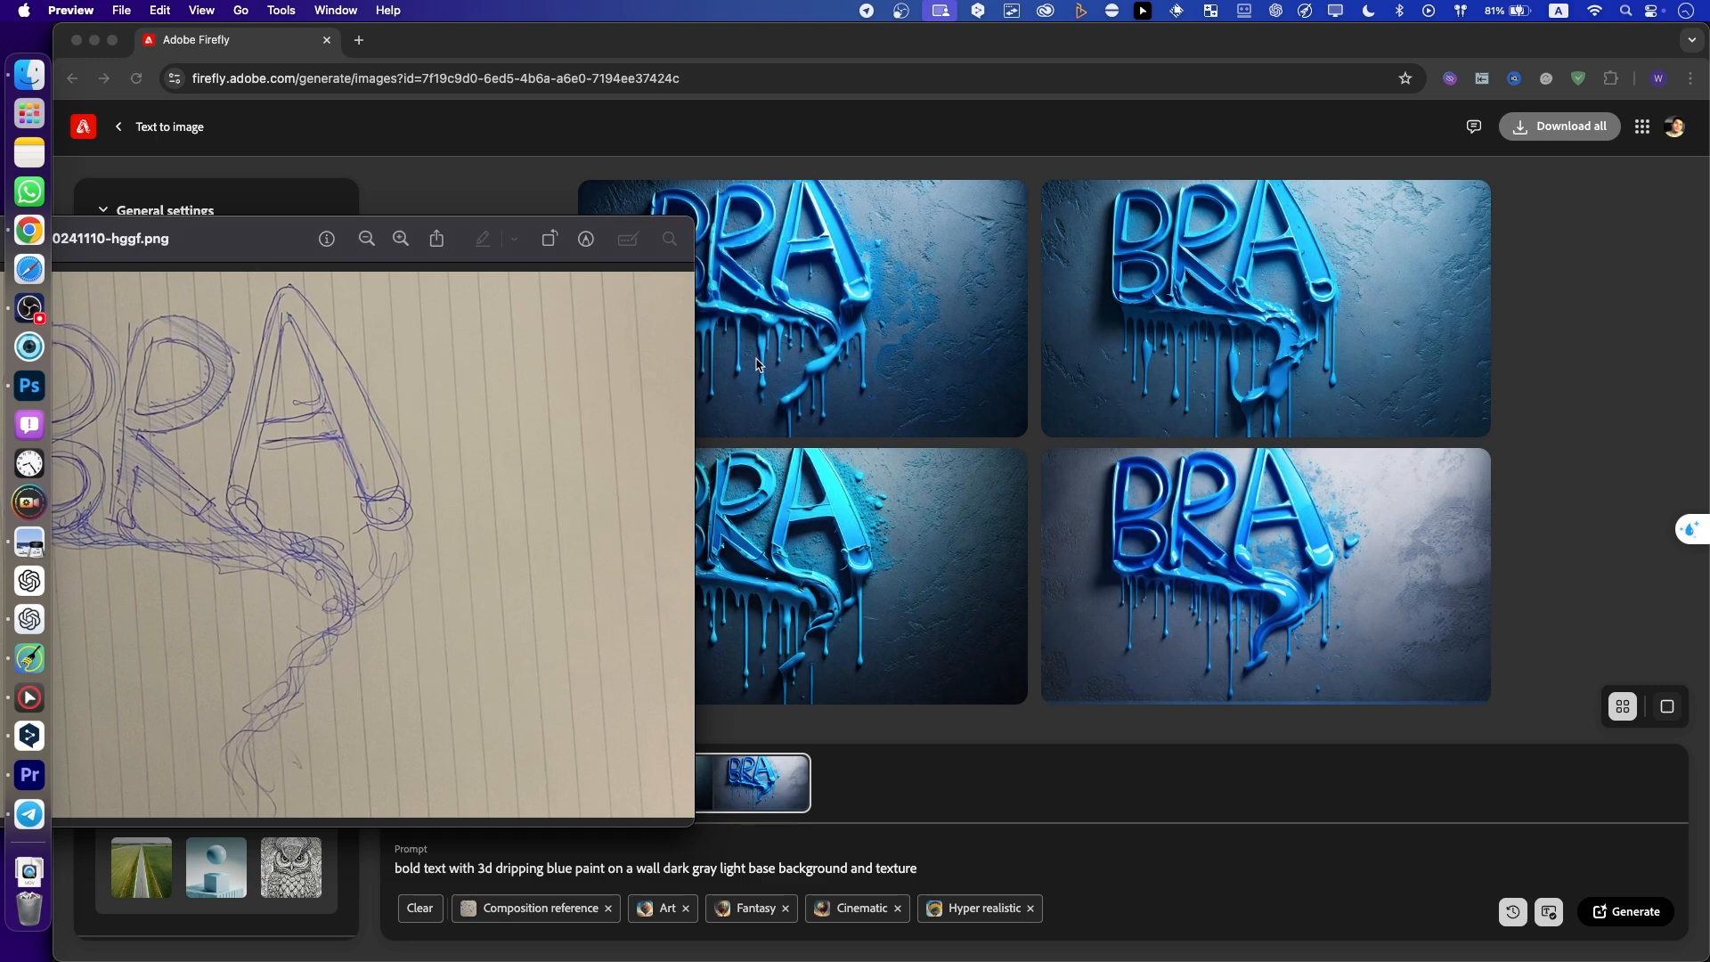
pyautogui.moveTo(535, 239); pyautogui.dragTo(935, 222)
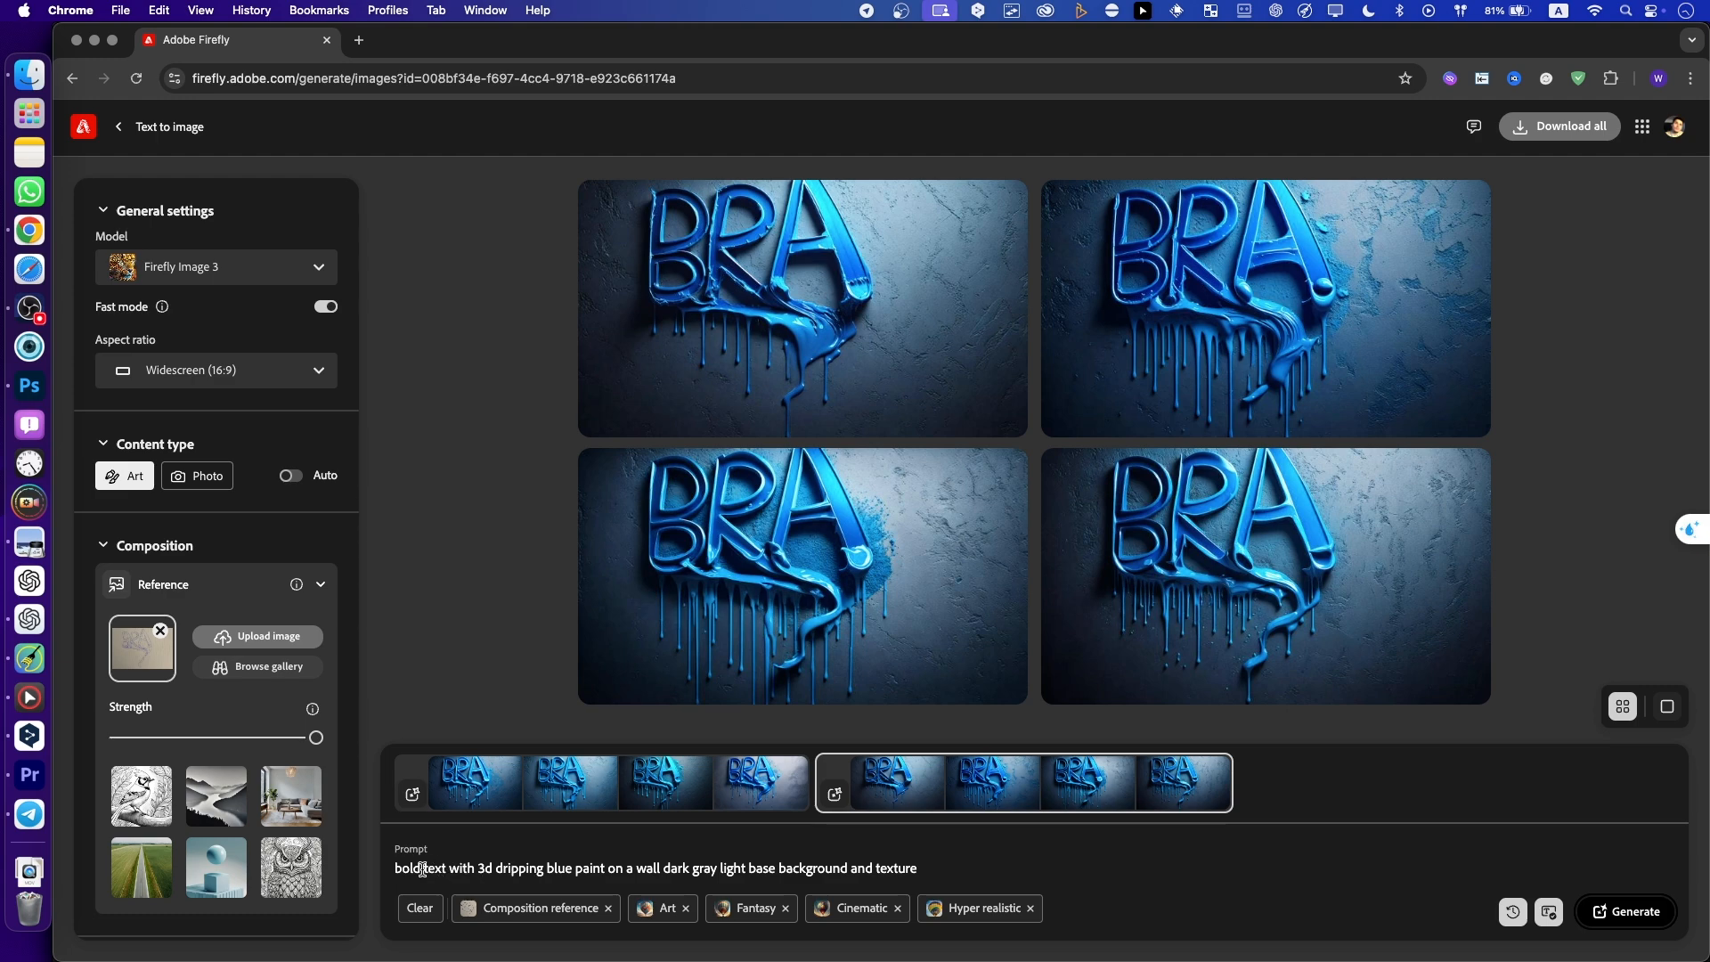
# Add "fill text green" at the start of the prompt and generate a new set of images
pyautogui.click(396, 869)
pyautogui.write('full')
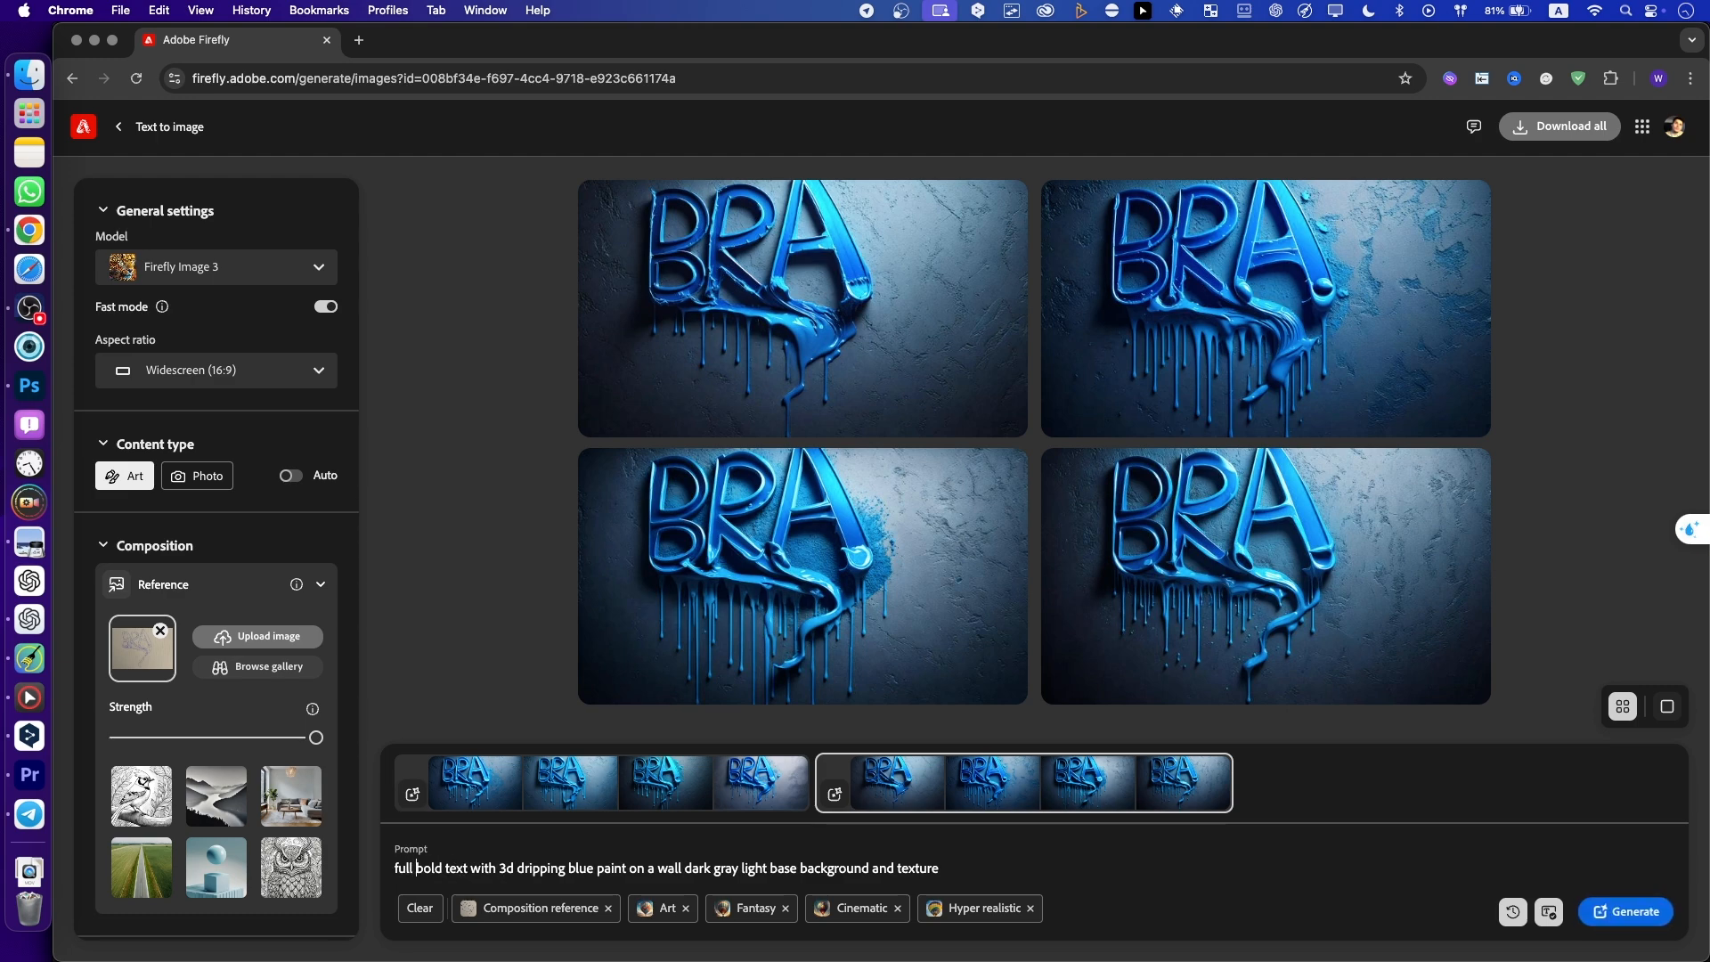
pyautogui.press('BackSpace')
pyautogui.press('BackSpace')
pyautogui.press('BackSpace')
pyautogui.press('BackSpace')
pyautogui.write('ill text green')
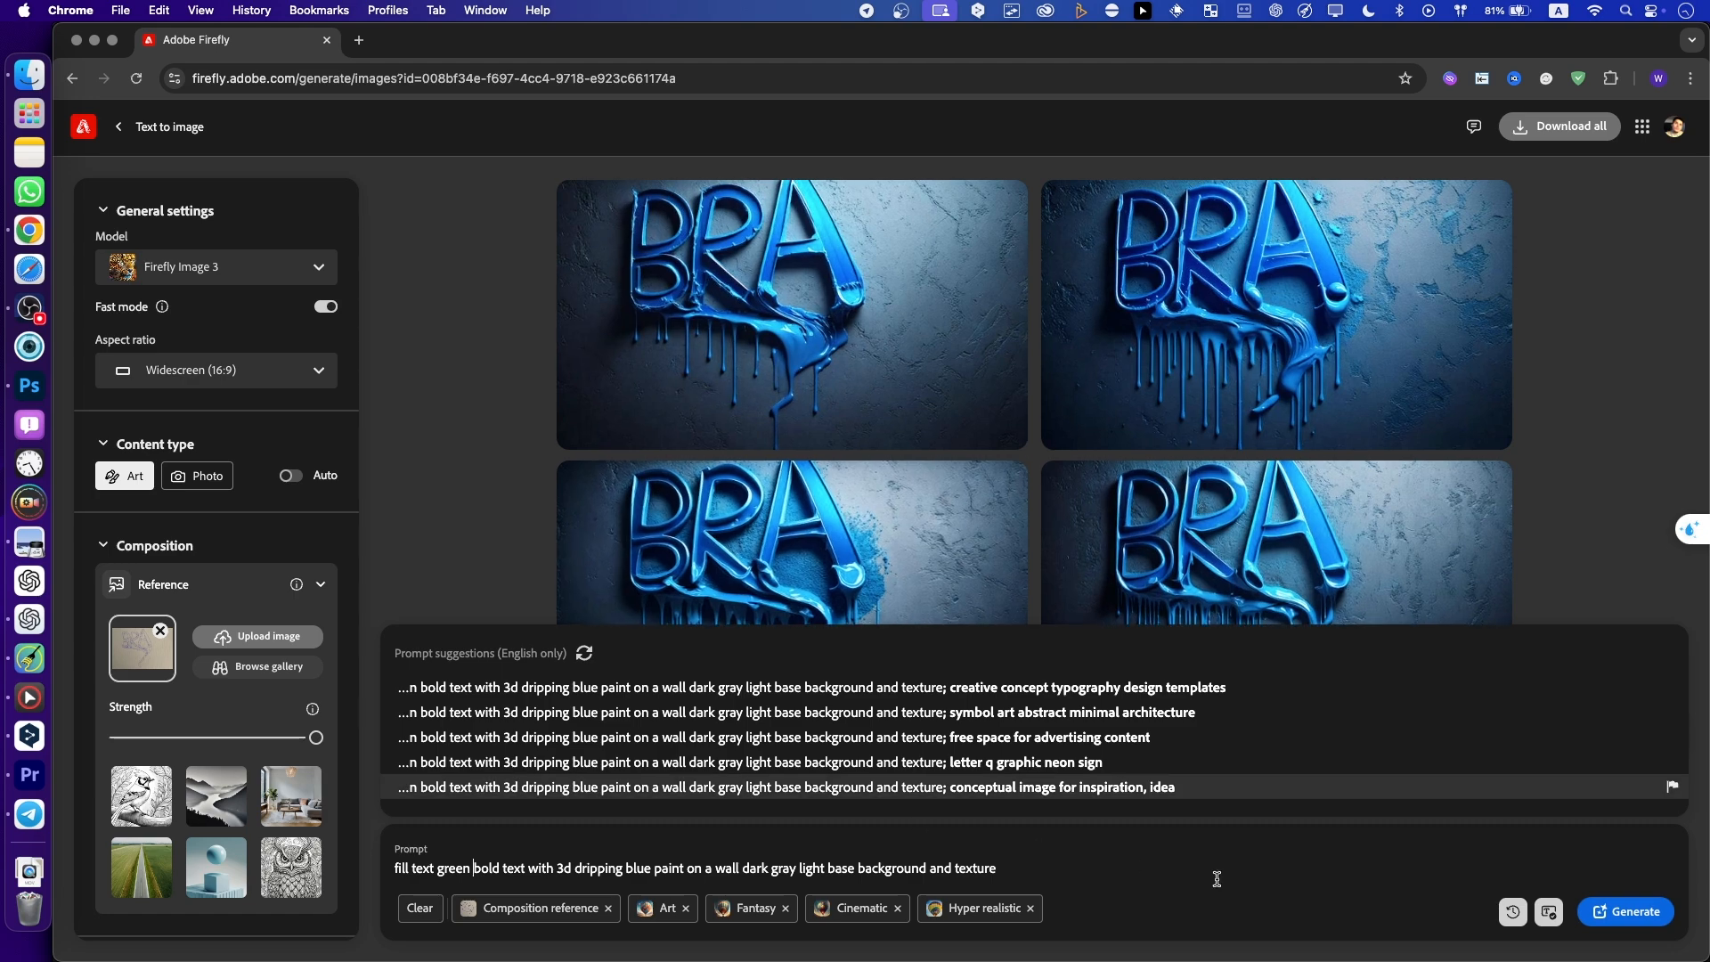
pyautogui.click(1646, 921)
# Enlarge the green and blue filled-text versions of the BRA image to compare them
pyautogui.click(1194, 285)
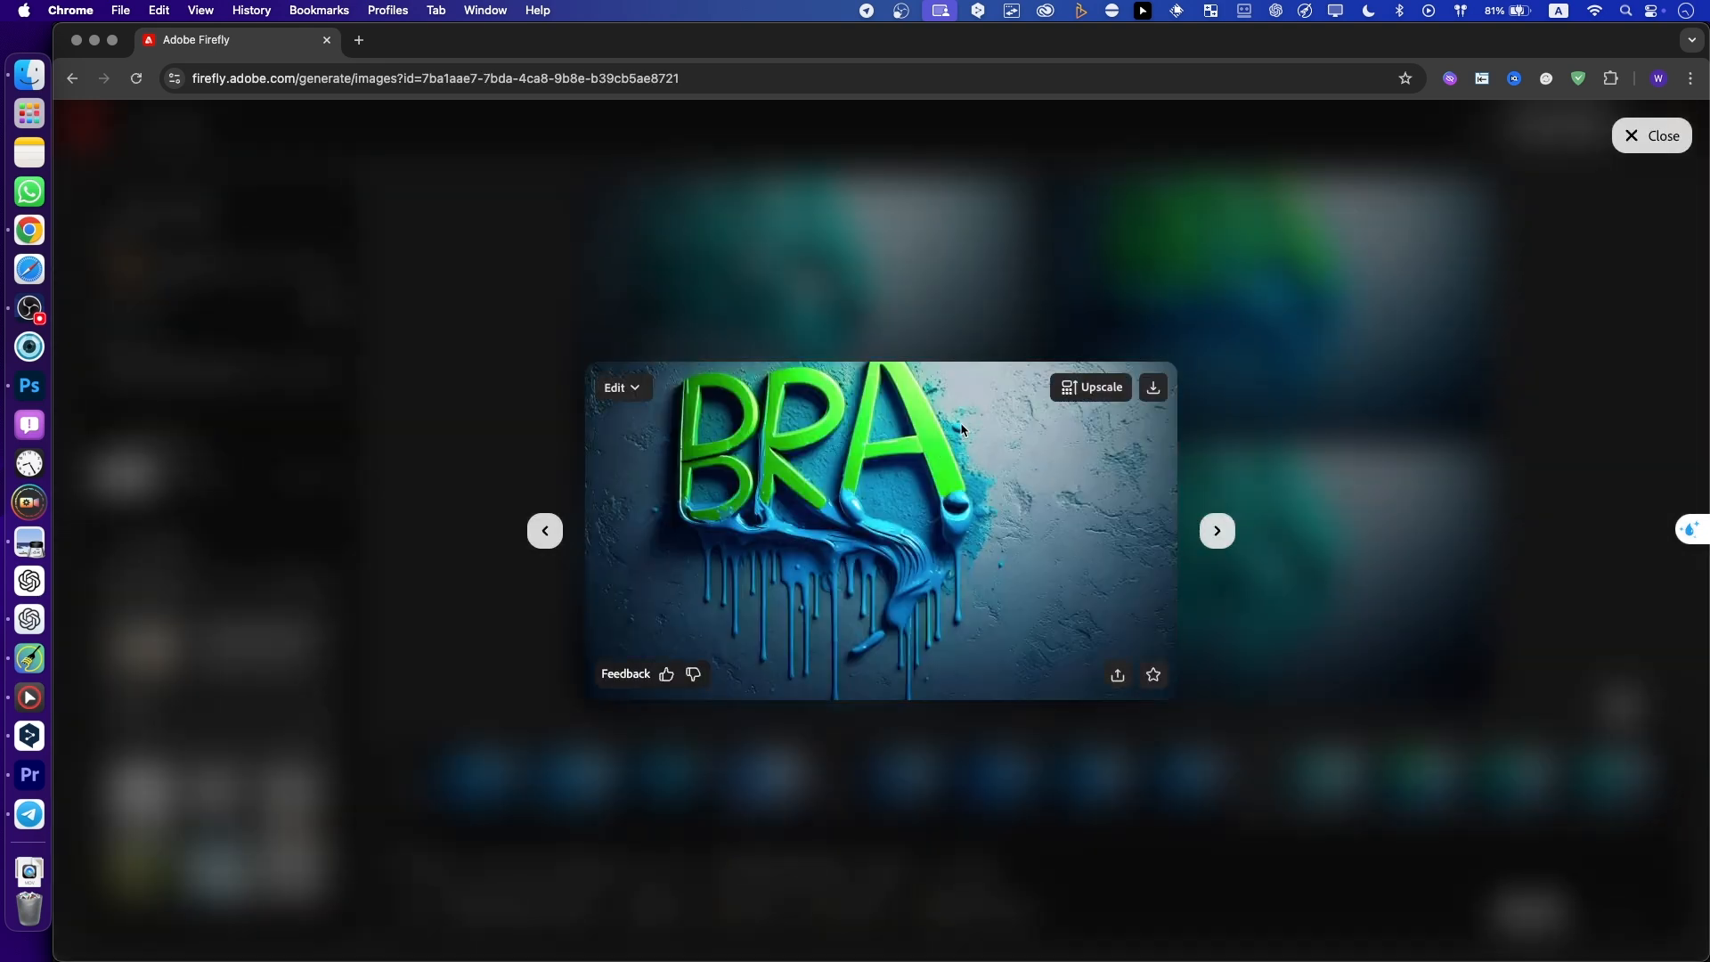
pyautogui.click(1317, 435)
pyautogui.click(1202, 277)
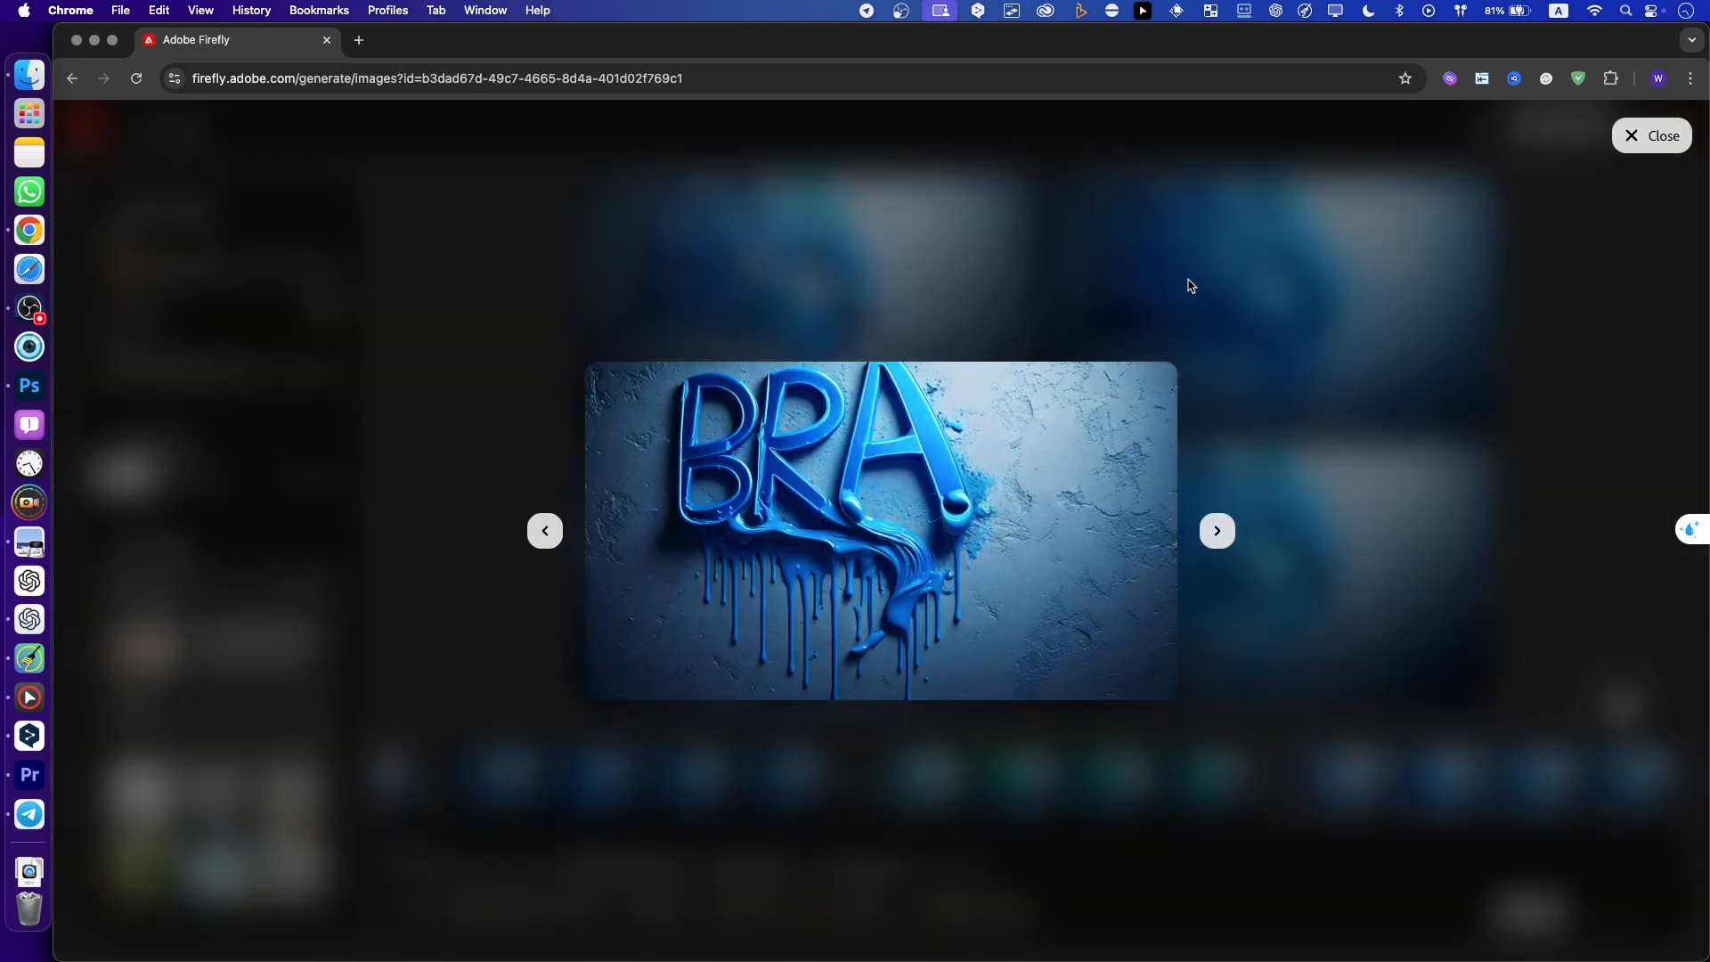
pyautogui.click(1244, 276)
pyautogui.click(1404, 208)
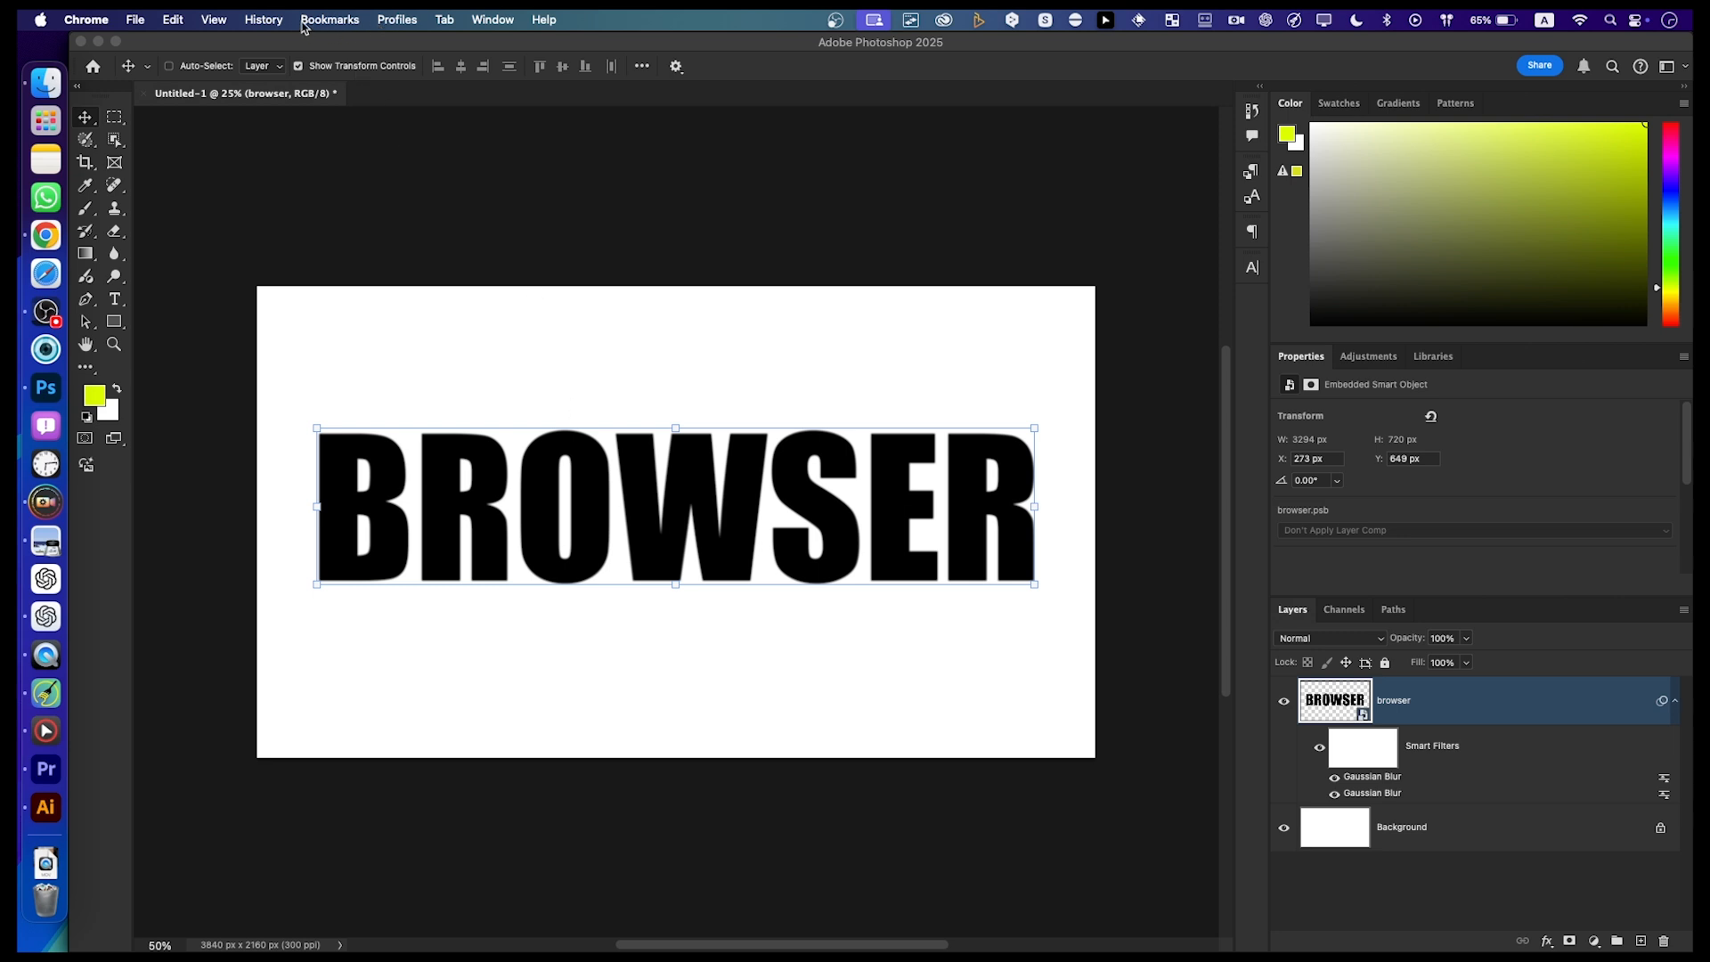
# Switch to Photoshop and apply a 98 px Tilt-Shift blur that softens only the lower part of the BROWSER lettering
pyautogui.click(454, 21)
pyautogui.moveTo(499, 225)
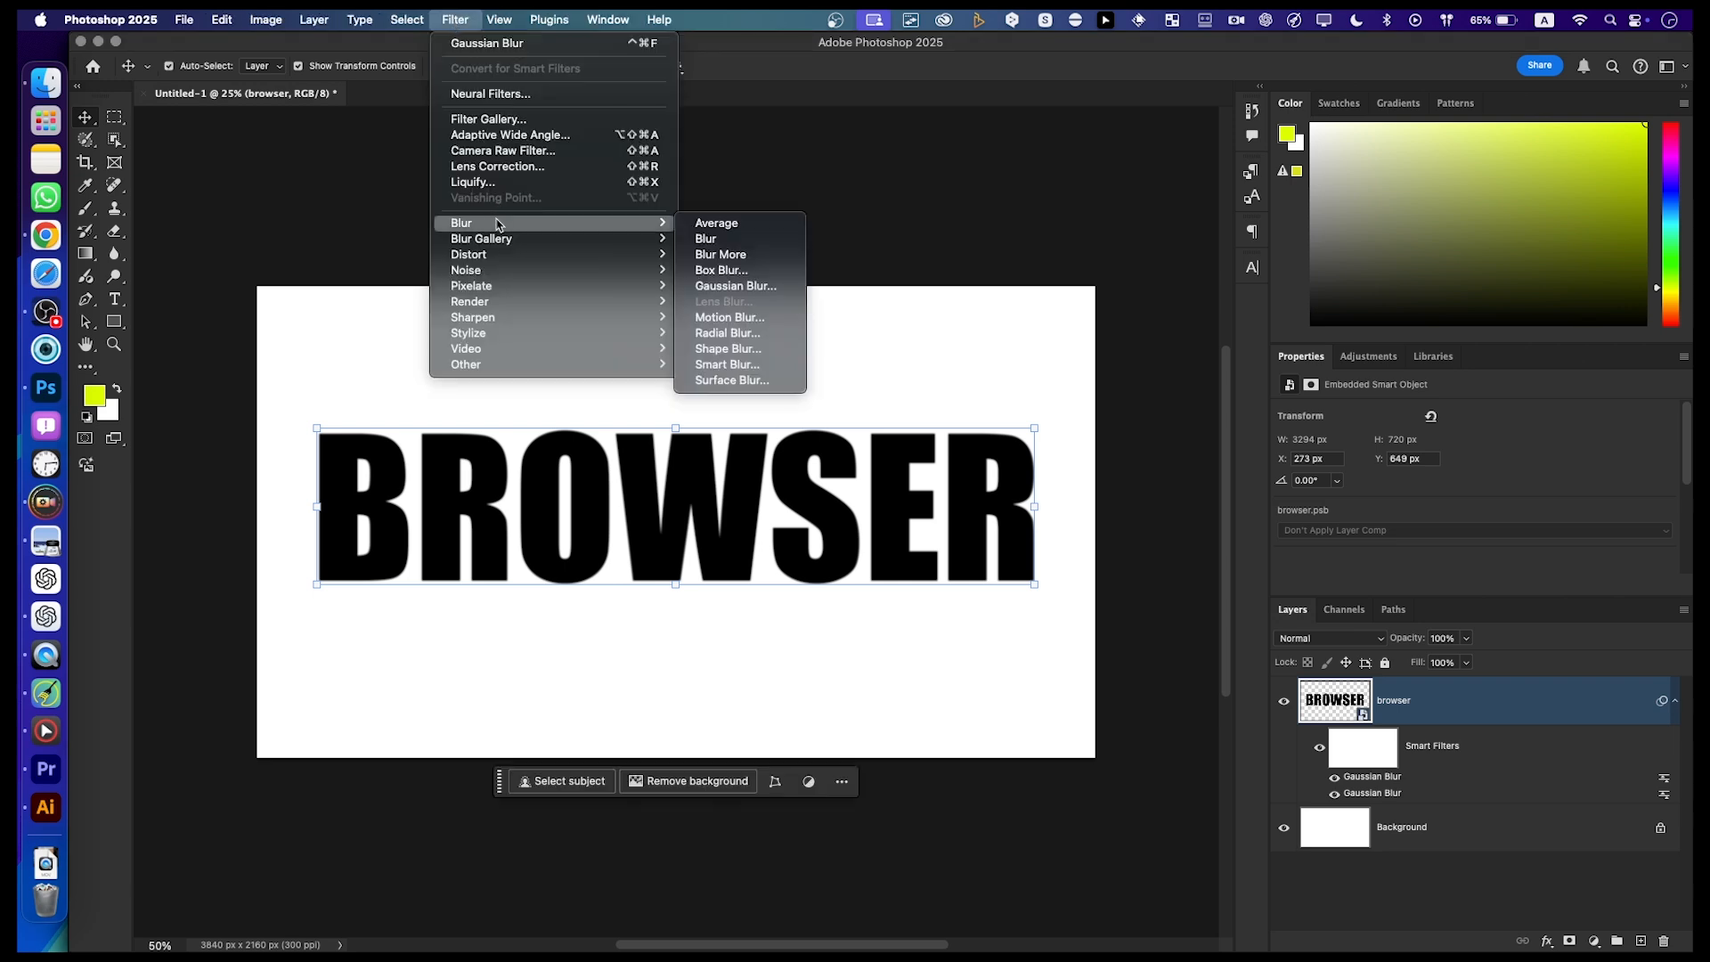
pyautogui.moveTo(614, 241)
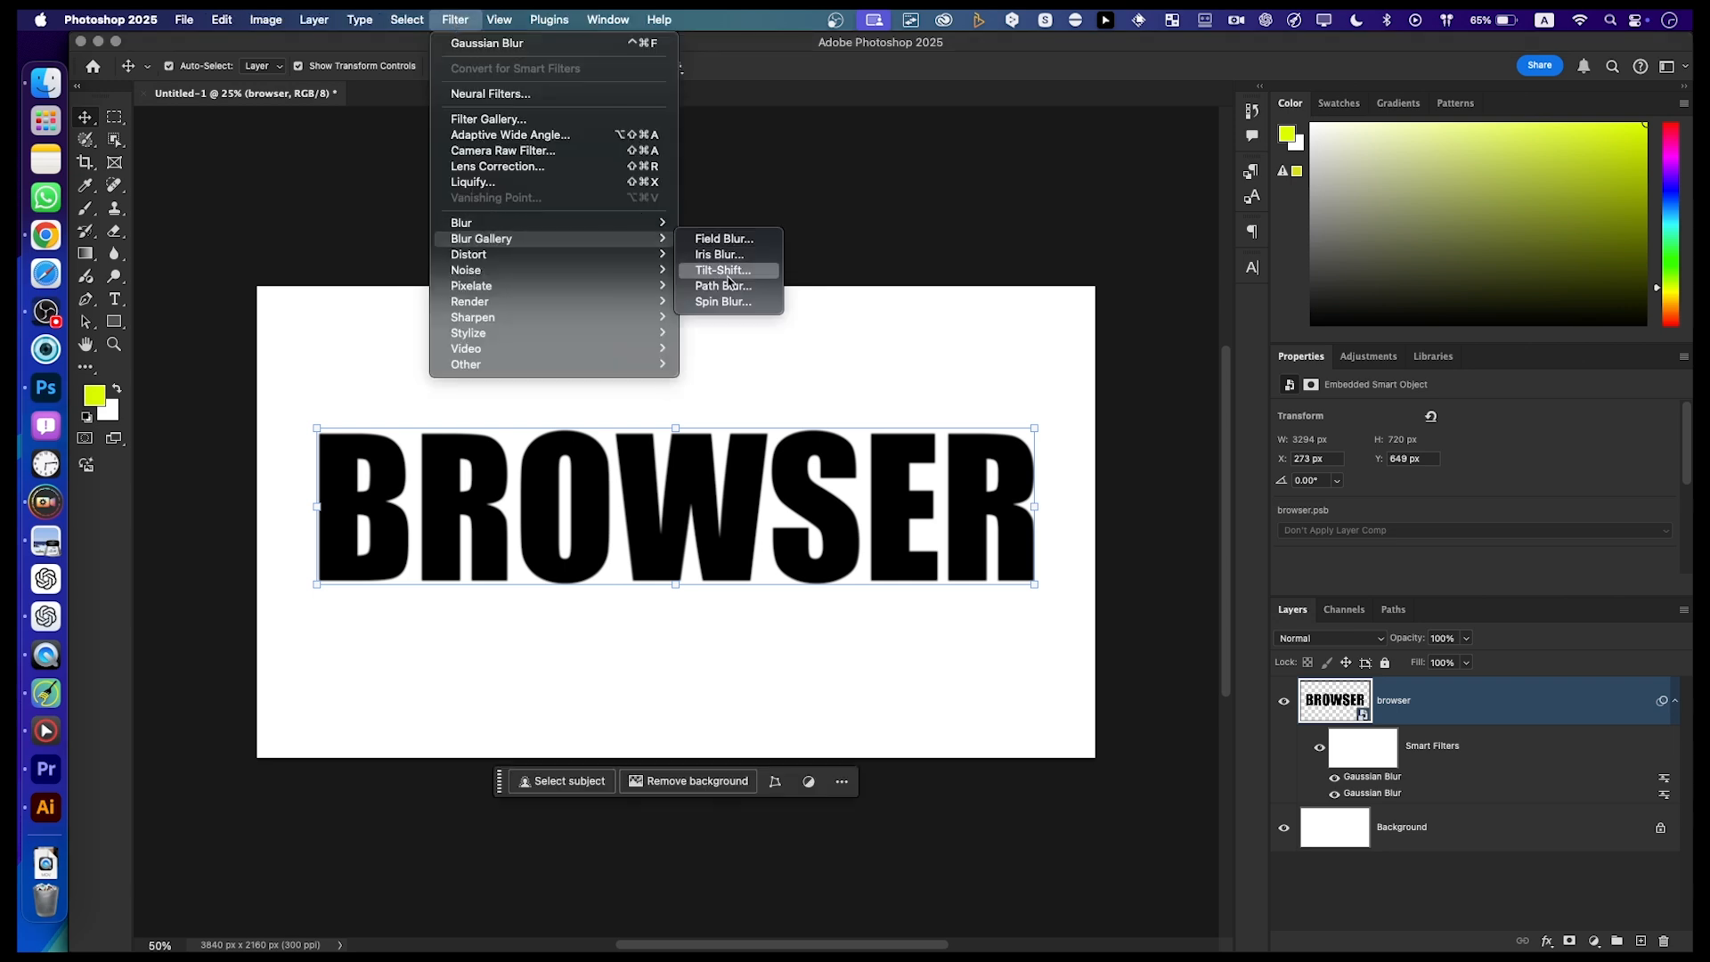
pyautogui.click(723, 271)
pyautogui.moveTo(766, 572); pyautogui.dragTo(773, 510)
pyautogui.moveTo(781, 380); pyautogui.dragTo(781, 286)
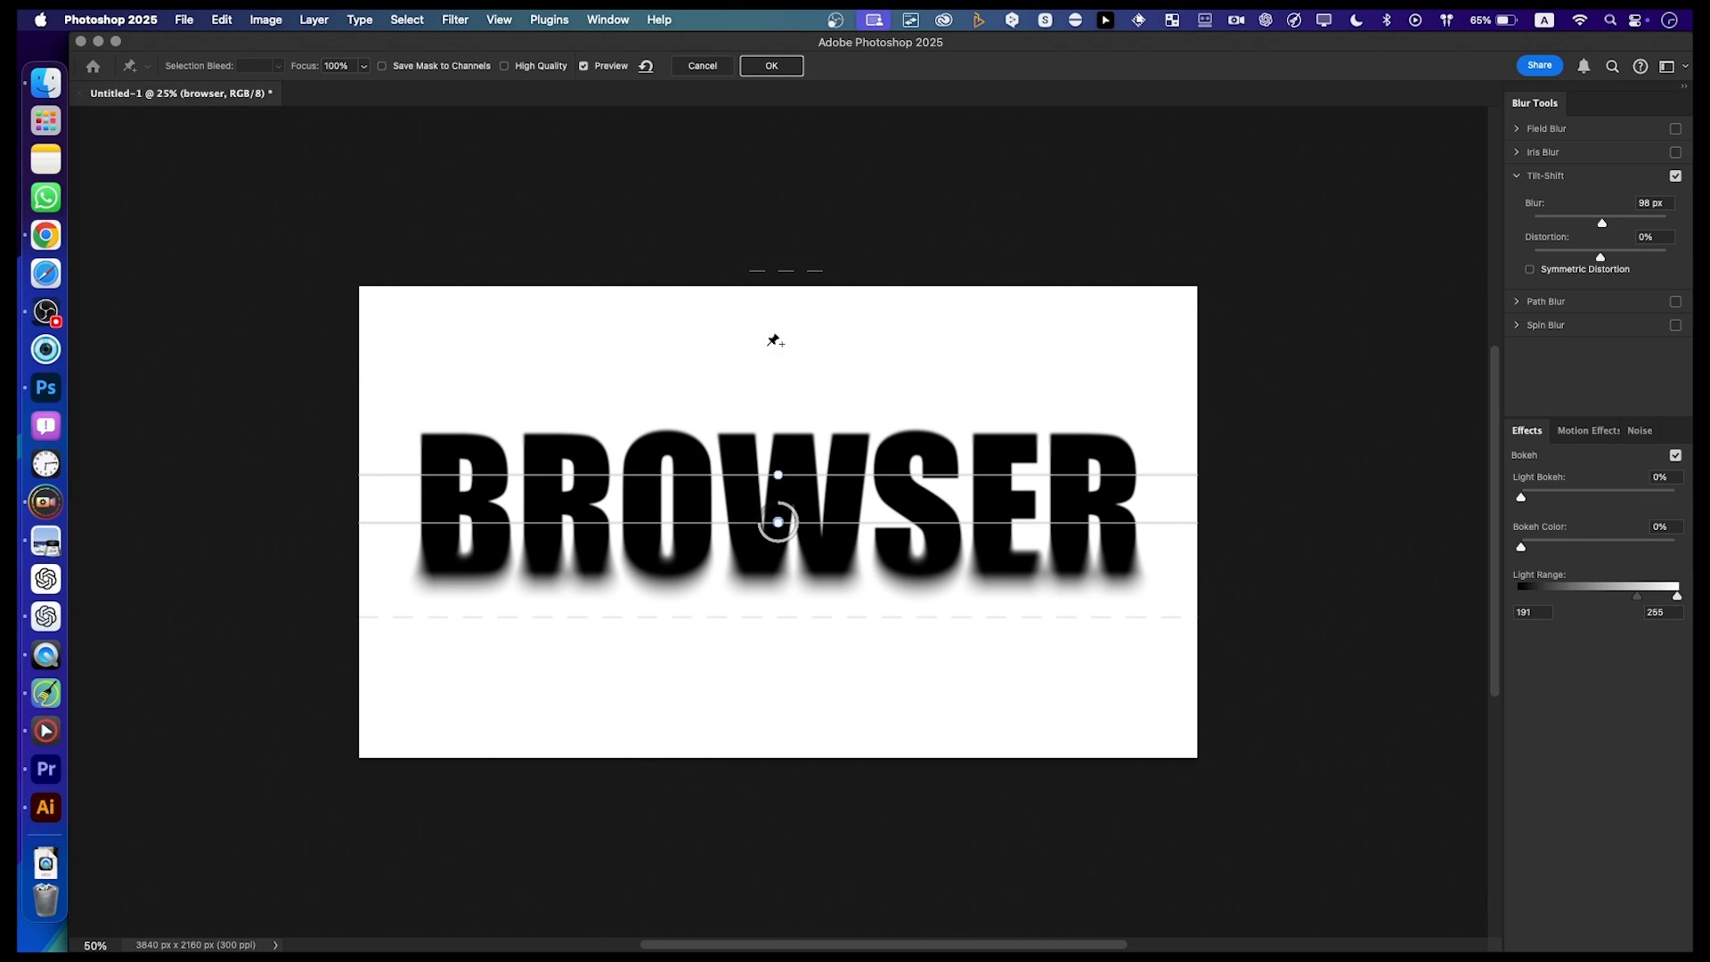
pyautogui.click(763, 66)
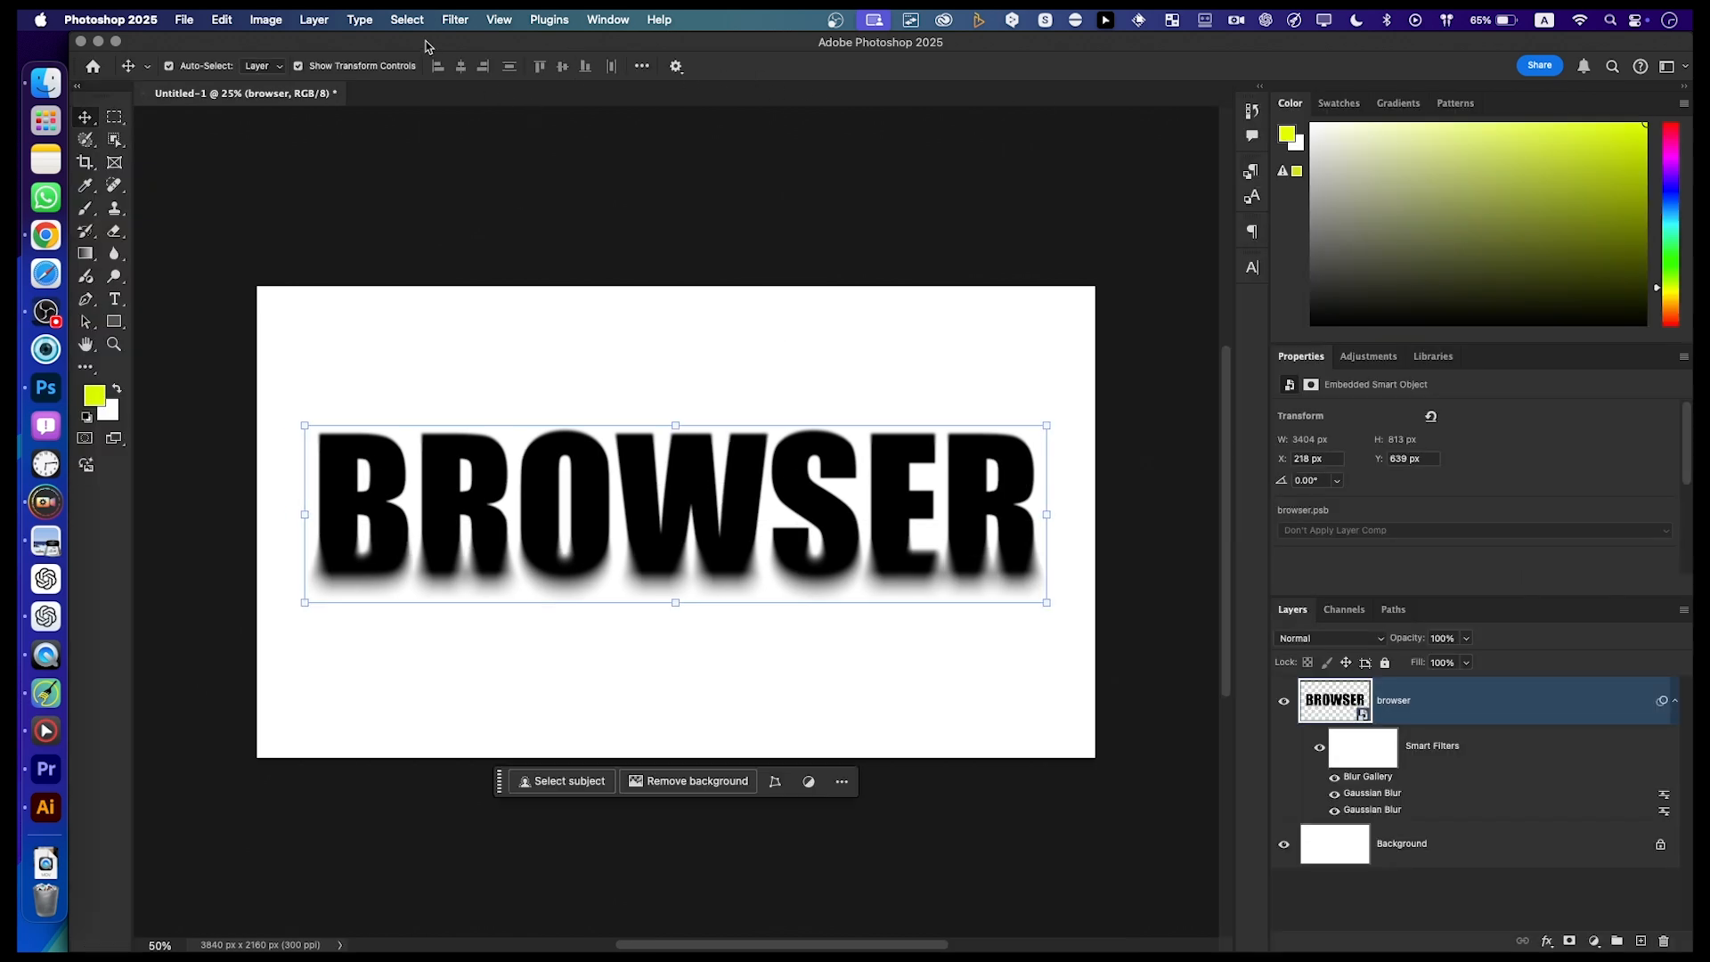
# Open the Liquify filter for the browser layer
pyautogui.click(453, 19)
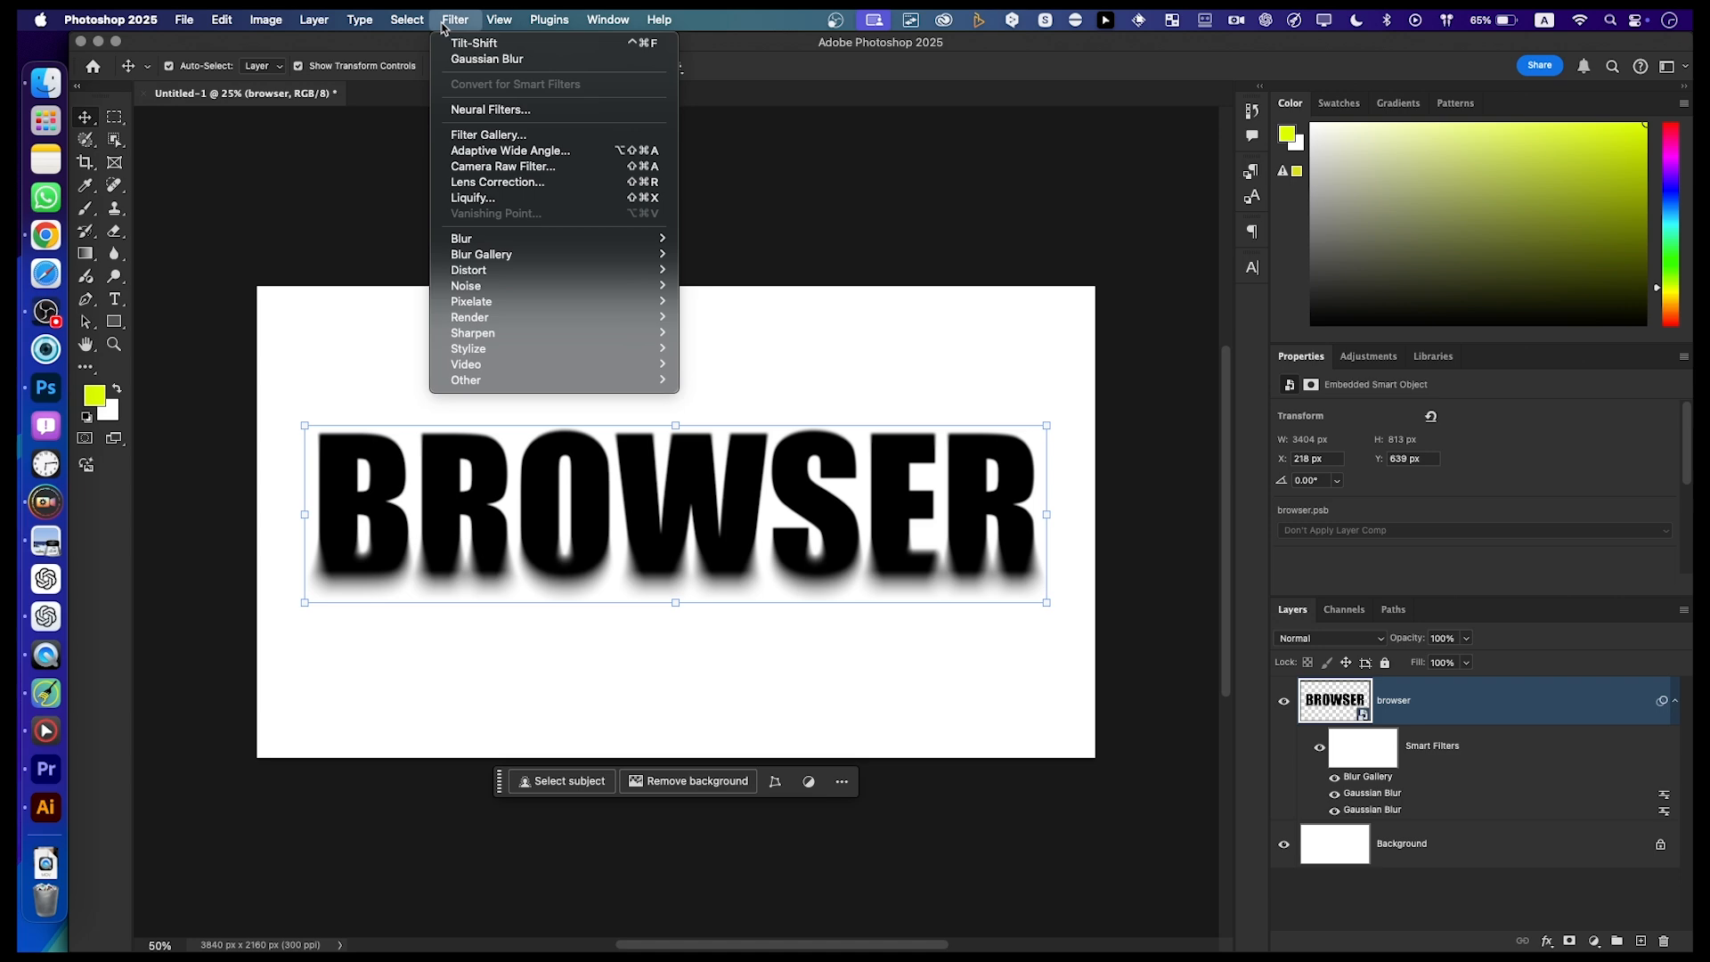
pyautogui.click(533, 200)
pyautogui.moveTo(184, 565)
pyautogui.mouseDown()
pyautogui.moveTo(172, 763)
pyautogui.moveTo(275, 618)
pyautogui.mouseUp()
pyautogui.press('super+z')
pyautogui.scroll(-3, 392, 617)
pyautogui.moveTo(336, 557)
pyautogui.mouseDown()
pyautogui.moveTo(428, 622)
pyautogui.moveTo(607, 658)
pyautogui.moveTo(745, 649)
pyautogui.mouseUp()
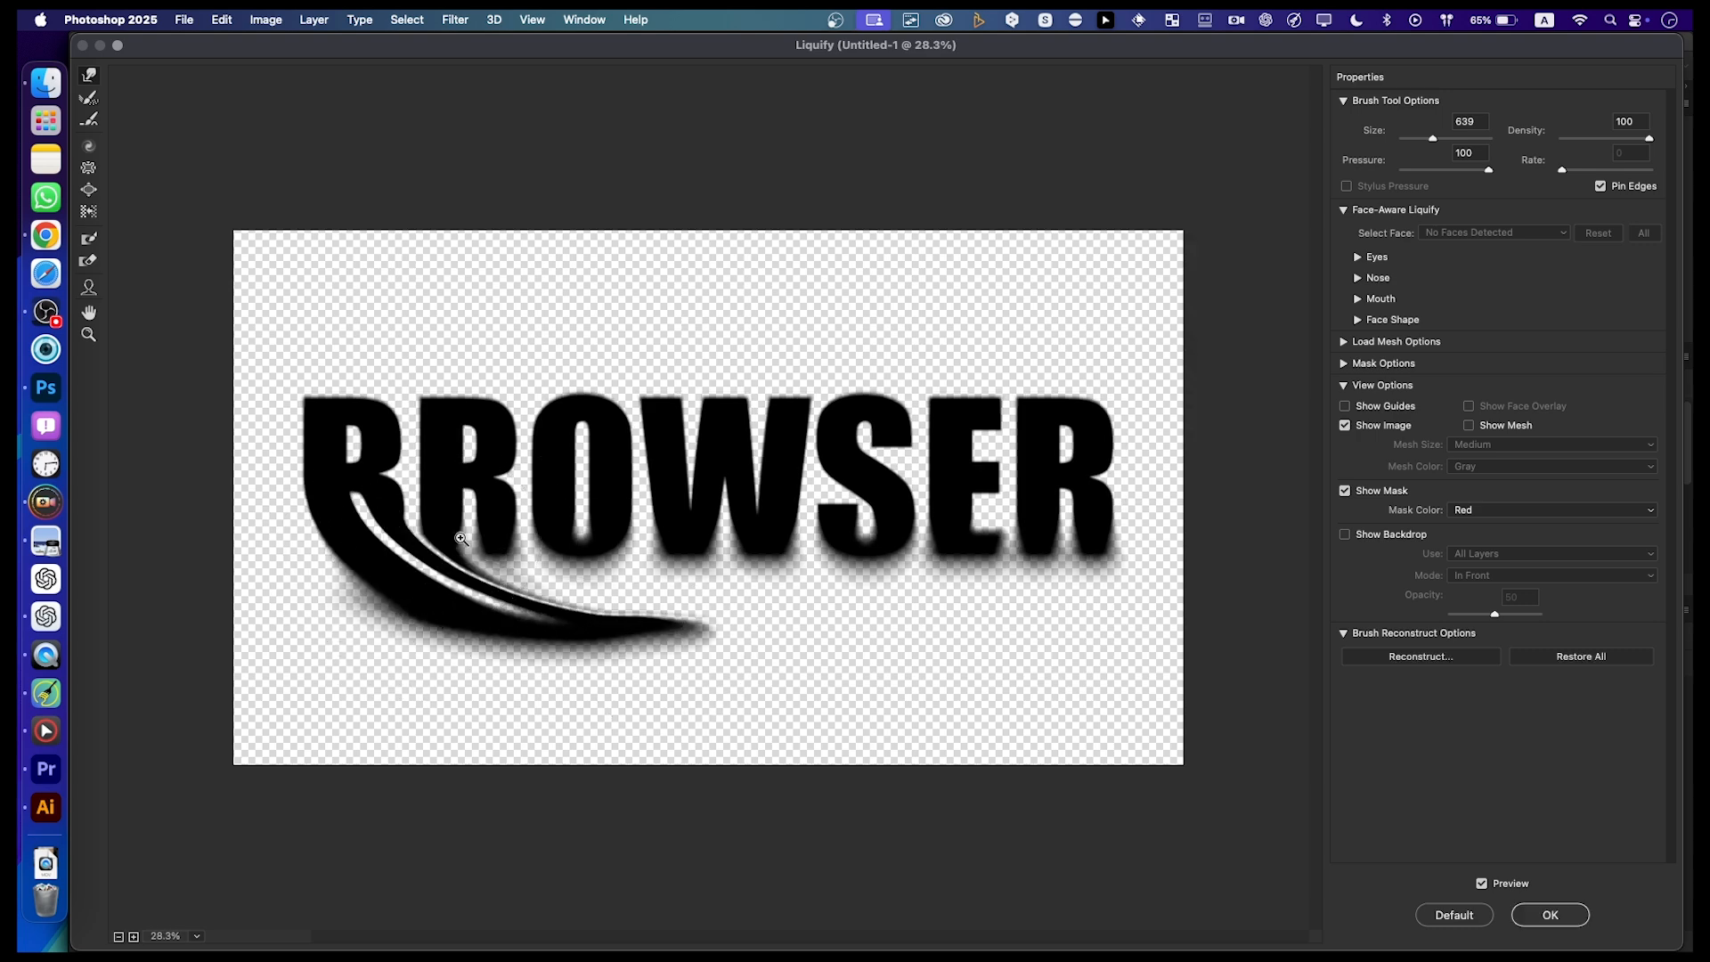
pyautogui.press('super+z')
pyautogui.moveTo(417, 511)
pyautogui.mouseDown()
pyautogui.moveTo(346, 557)
pyautogui.moveTo(385, 594)
pyautogui.mouseUp()
pyautogui.press('super+z')
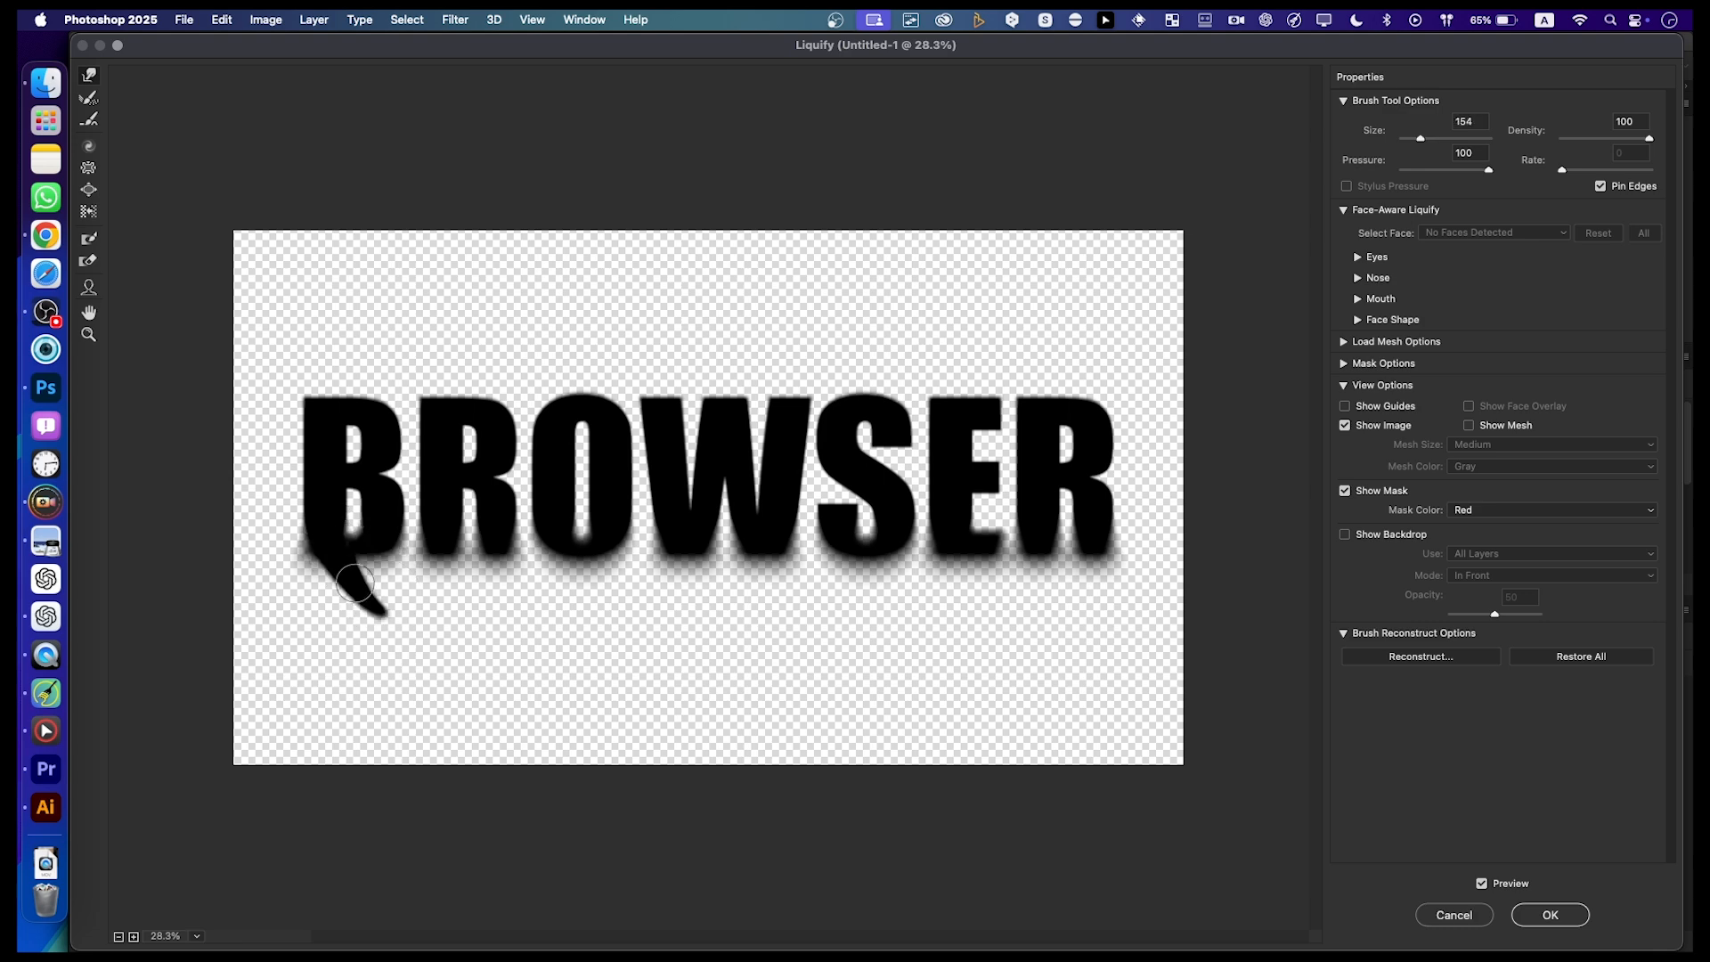
# Warp the bottoms of the BROWSER letters downward into curved drips with a brush of size 154
pyautogui.moveTo(357, 577); pyautogui.dragTo(461, 614)
pyautogui.moveTo(366, 535); pyautogui.dragTo(401, 580)
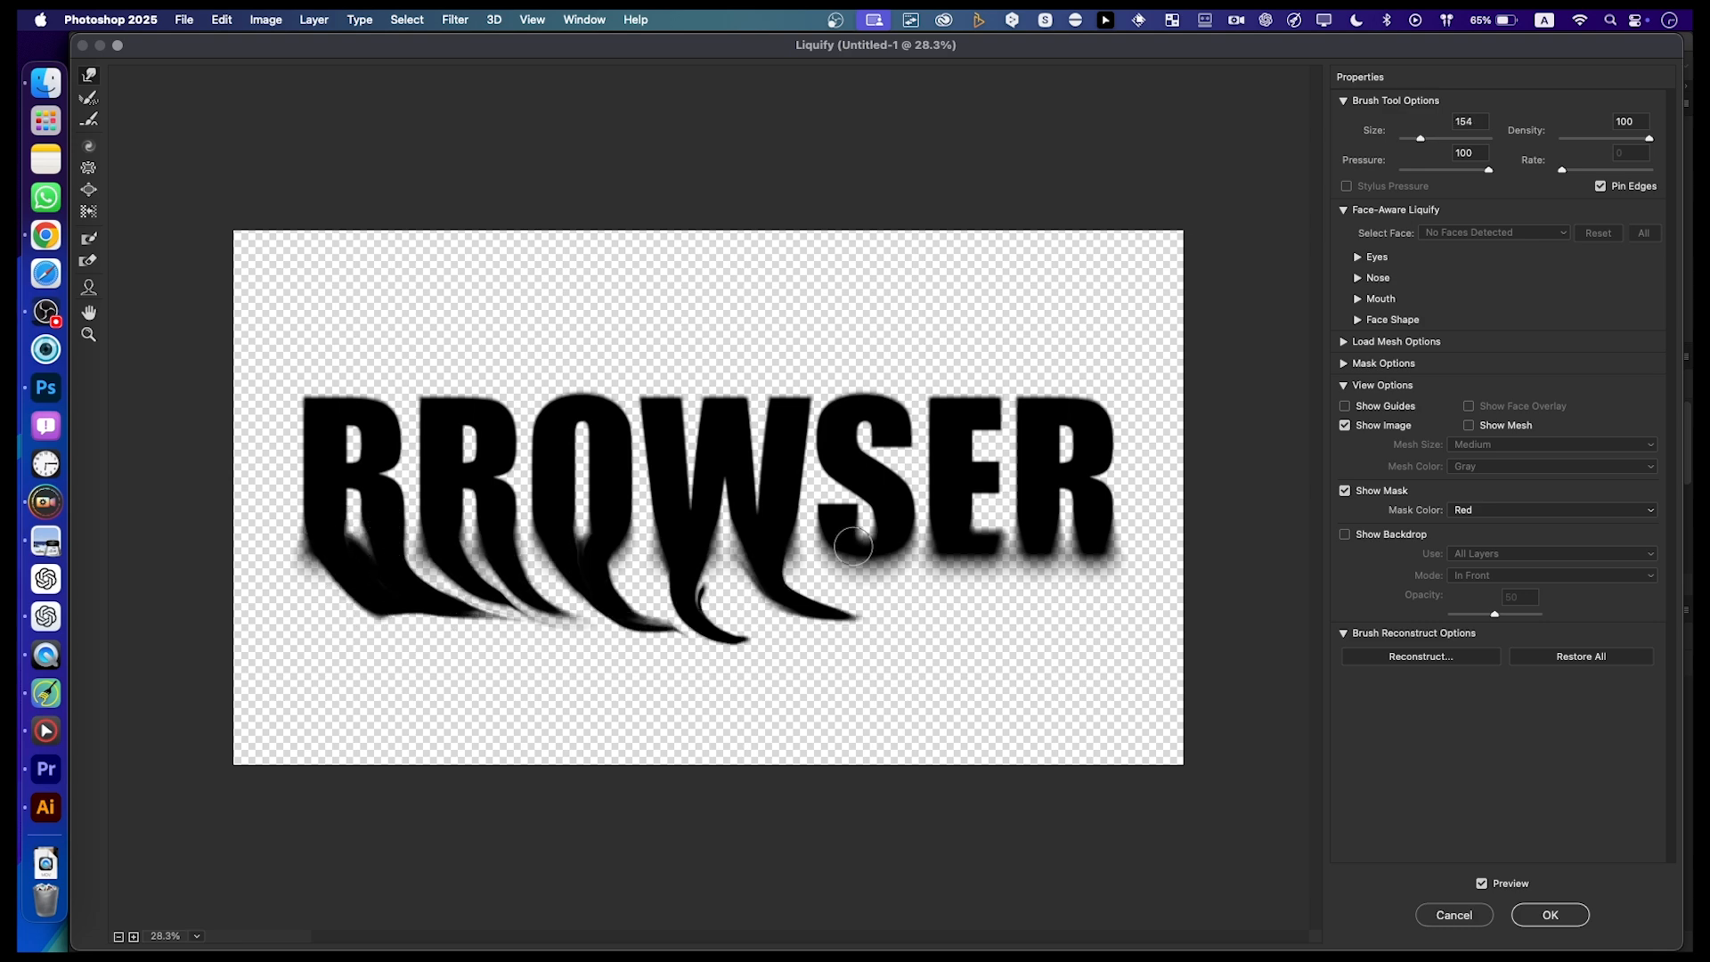
pyautogui.moveTo(871, 534)
pyautogui.mouseDown()
pyautogui.moveTo(891, 615)
pyautogui.moveTo(894, 544)
pyautogui.moveTo(879, 573)
pyautogui.moveTo(898, 614)
pyautogui.moveTo(930, 634)
pyautogui.mouseUp()
pyautogui.moveTo(957, 549); pyautogui.dragTo(1006, 621)
pyautogui.moveTo(1038, 545); pyautogui.dragTo(1033, 623)
pyautogui.moveTo(1088, 548); pyautogui.dragTo(1079, 614)
# Smear the drips toward the lower right with a brush of size 310, apply Liquify, and reposition the BROWSER lettering
pyautogui.press(']')
pyautogui.press(']')
pyautogui.press(']')
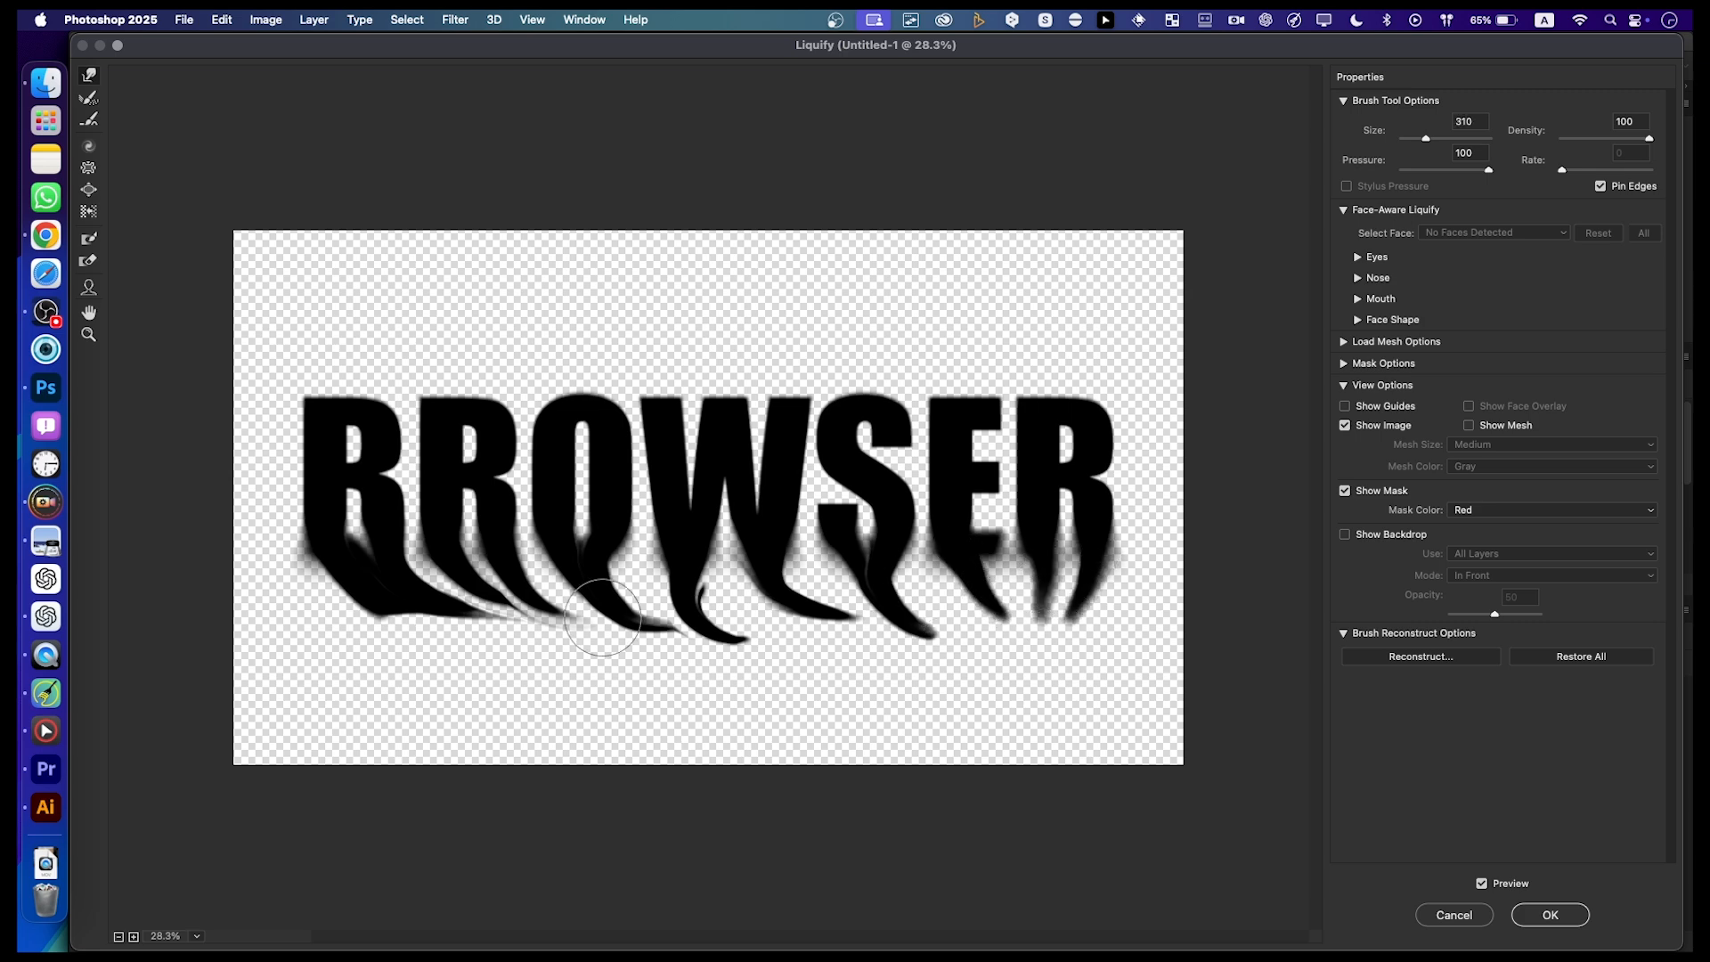
pyautogui.moveTo(423, 617)
pyautogui.mouseDown()
pyautogui.moveTo(505, 653)
pyautogui.moveTo(561, 642)
pyautogui.moveTo(737, 676)
pyautogui.mouseUp()
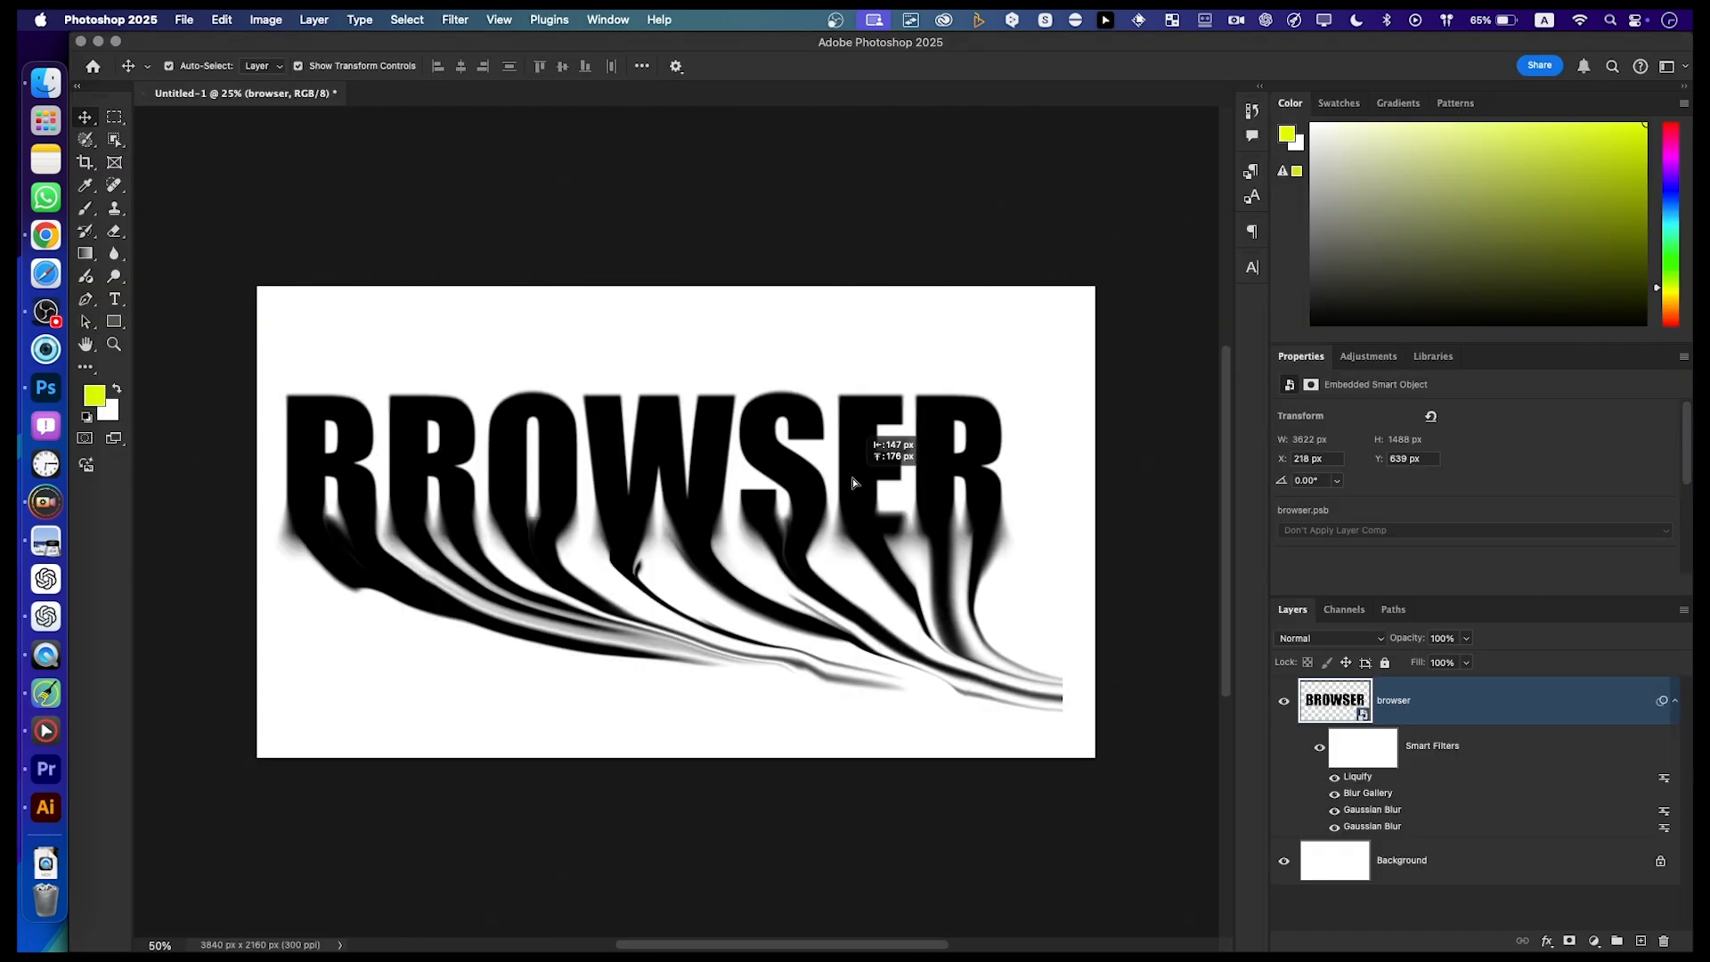
pyautogui.moveTo(852, 482); pyautogui.dragTo(883, 485)
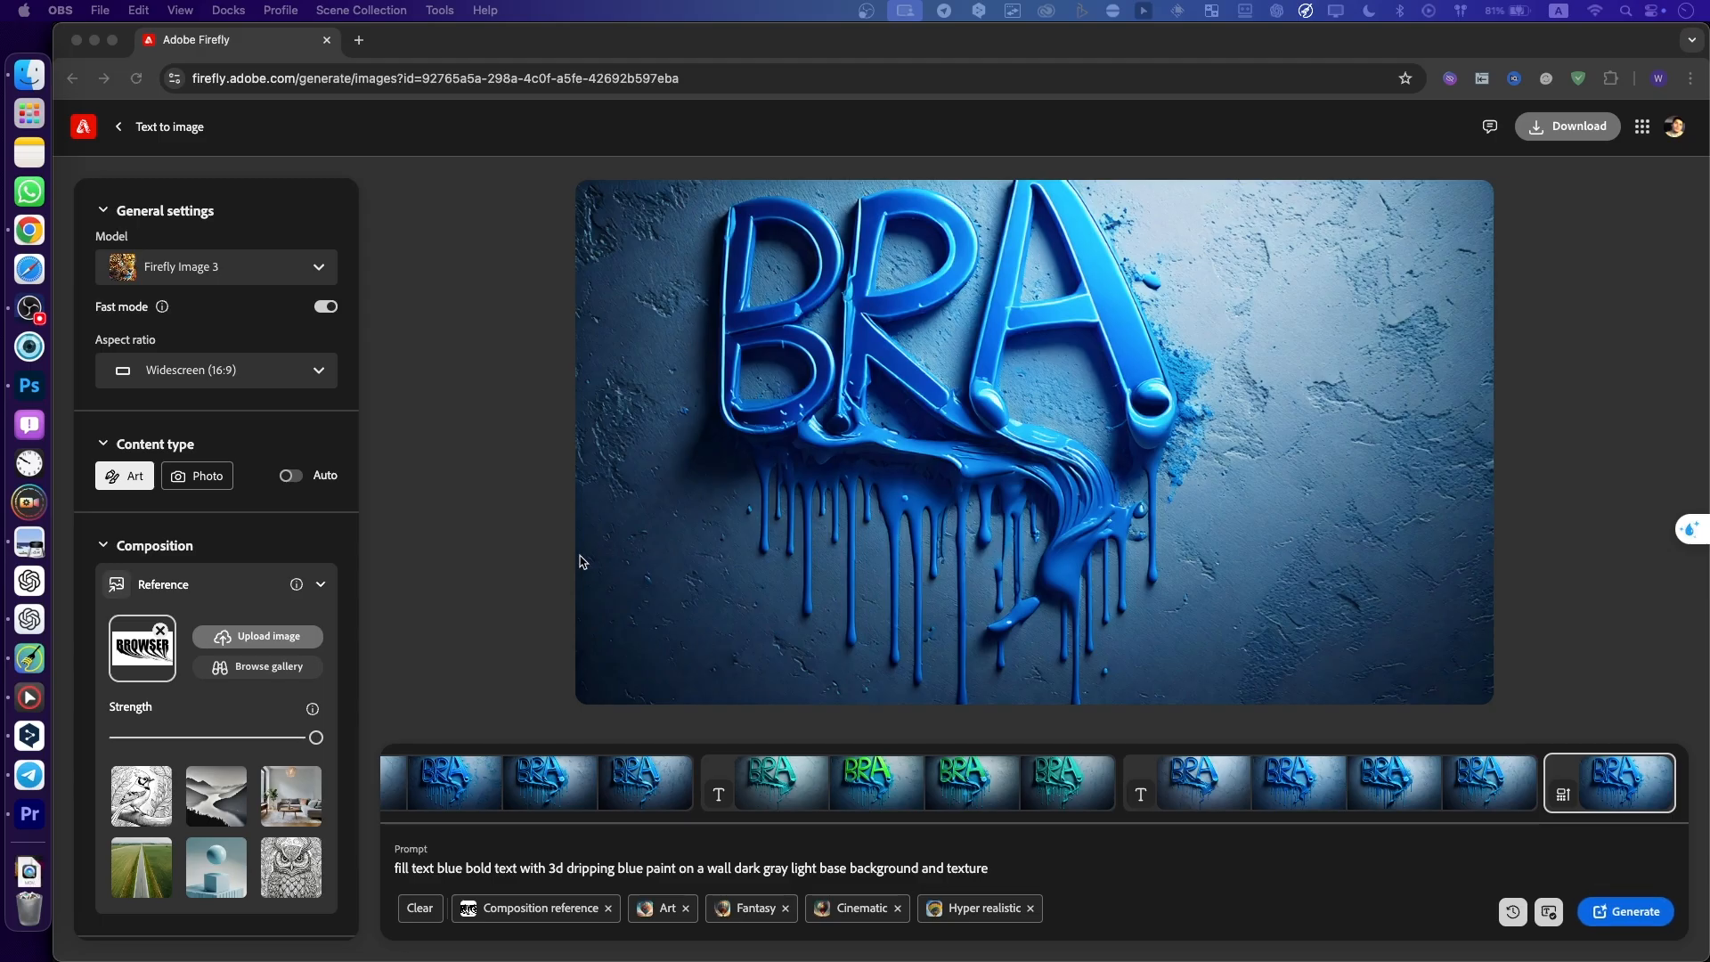
# Replace the old BROWSER composition reference with the newly warped BROWSER image
pyautogui.click(160, 629)
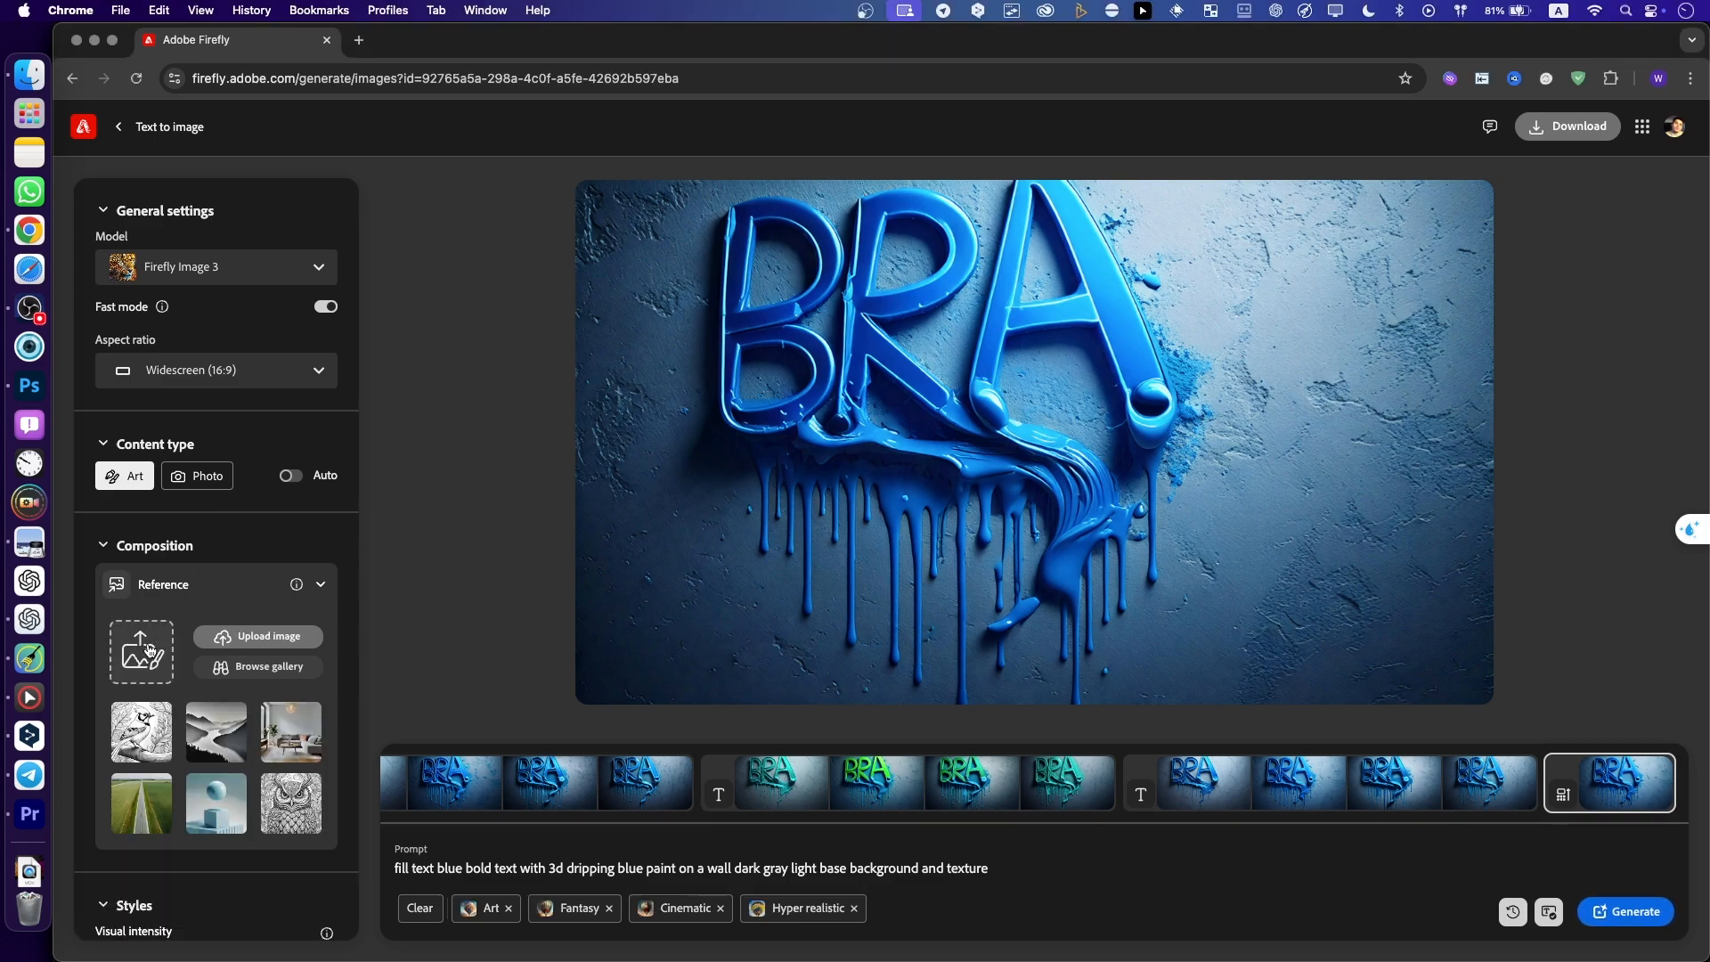
pyautogui.click(143, 650)
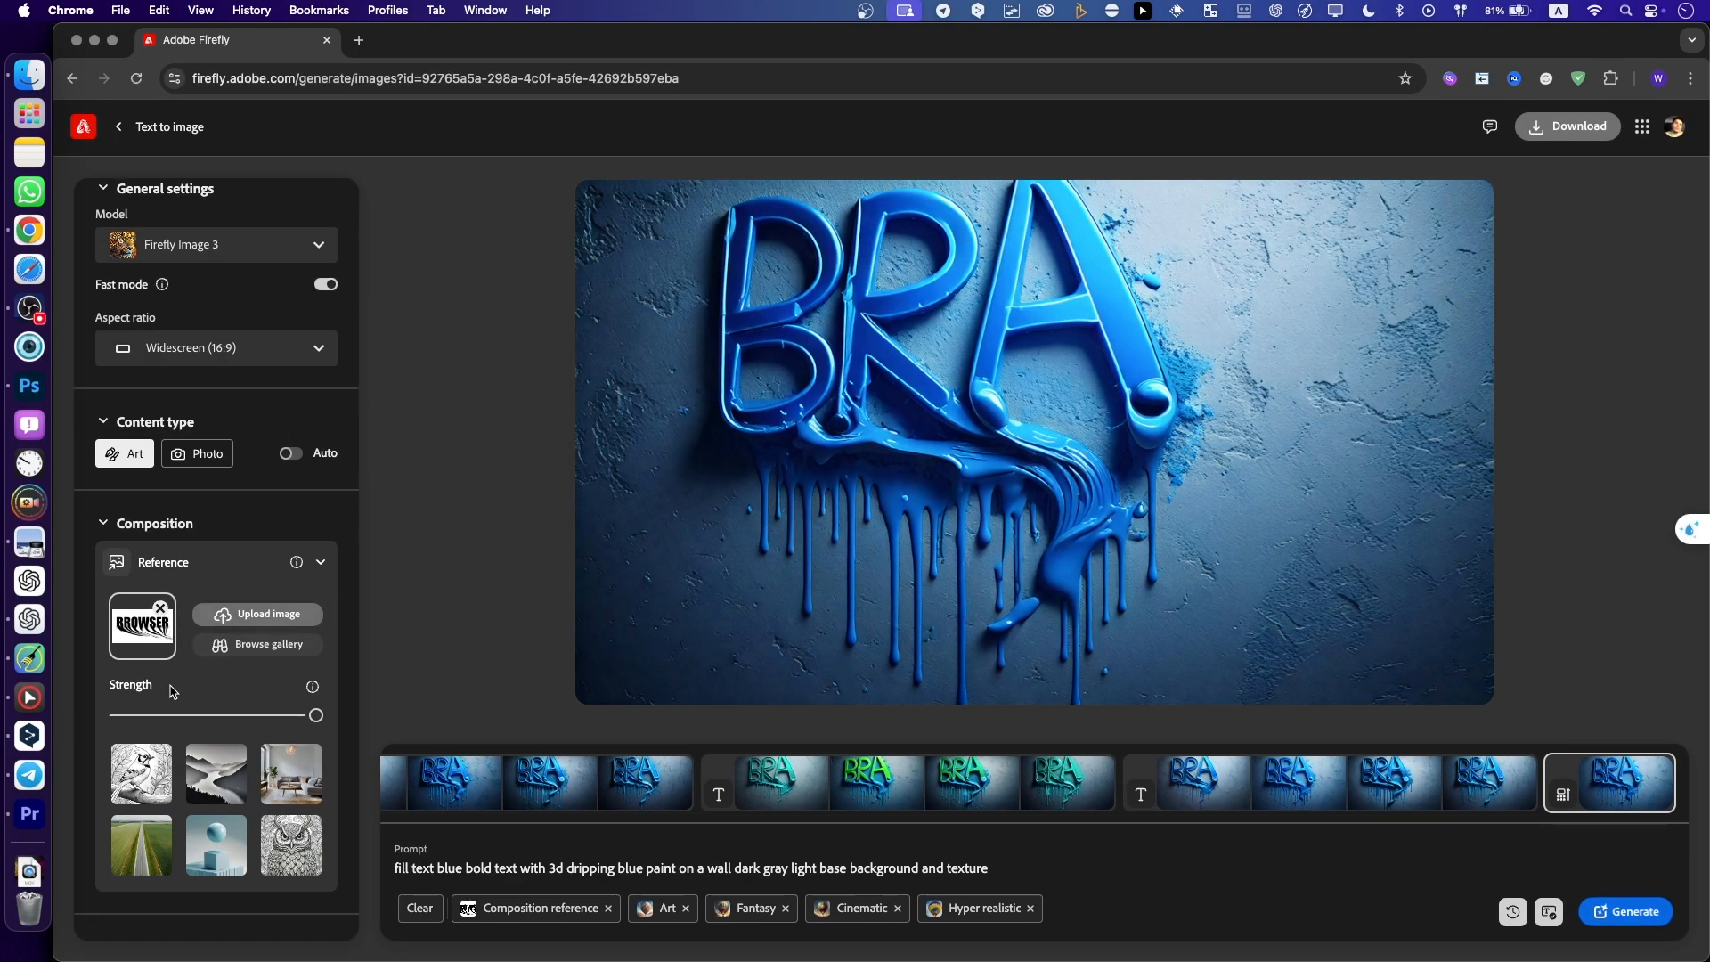
# Set color and tone to Vibrant colors, lighting to Low lighting and camera angle to Wide angle, and close the enlarged BROWSER result
pyautogui.scroll(-5, 174, 692)
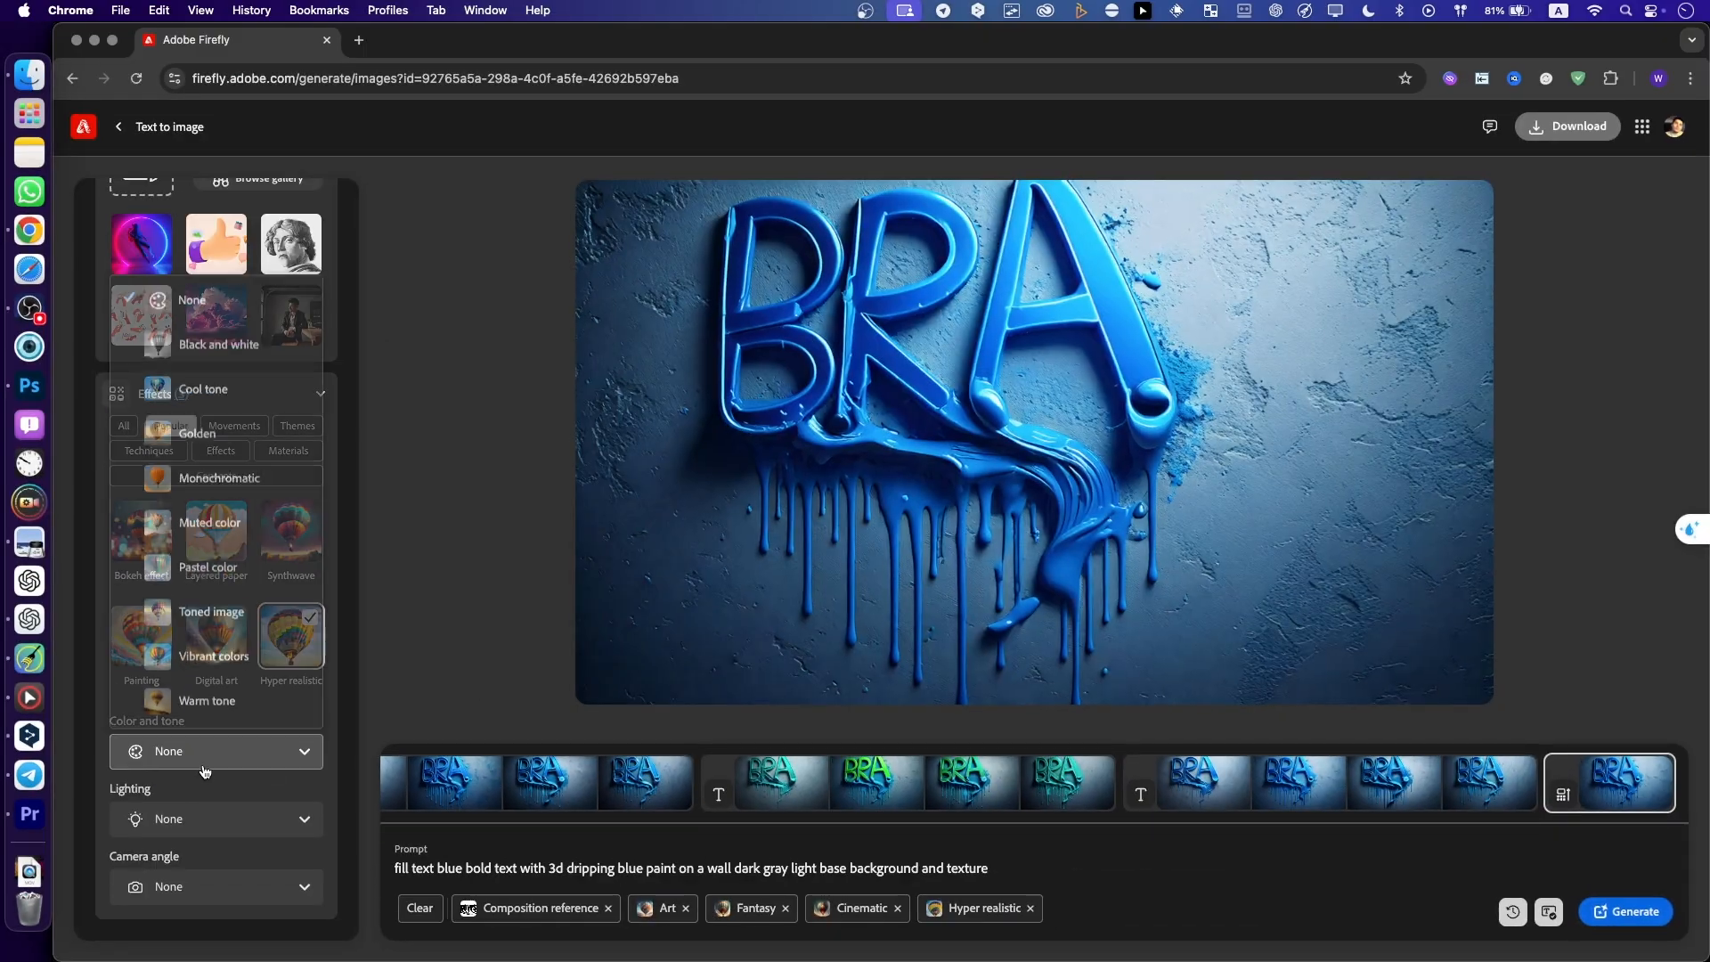
pyautogui.click(207, 765)
pyautogui.click(221, 654)
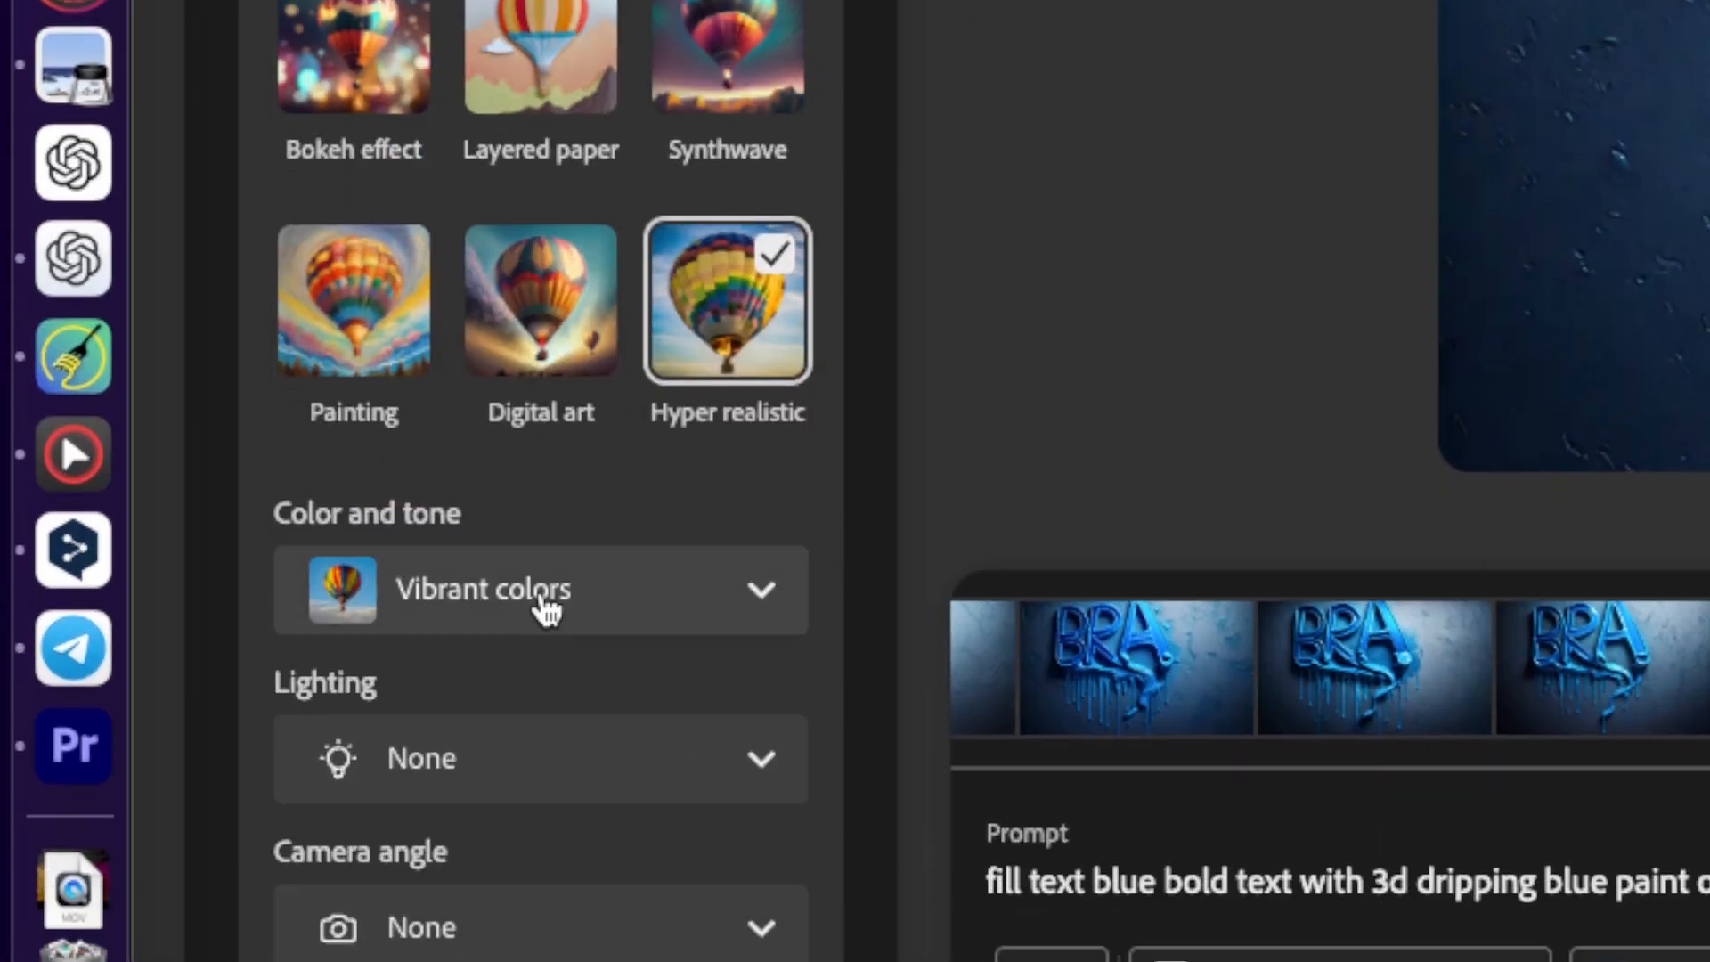
pyautogui.click(528, 687)
pyautogui.click(517, 189)
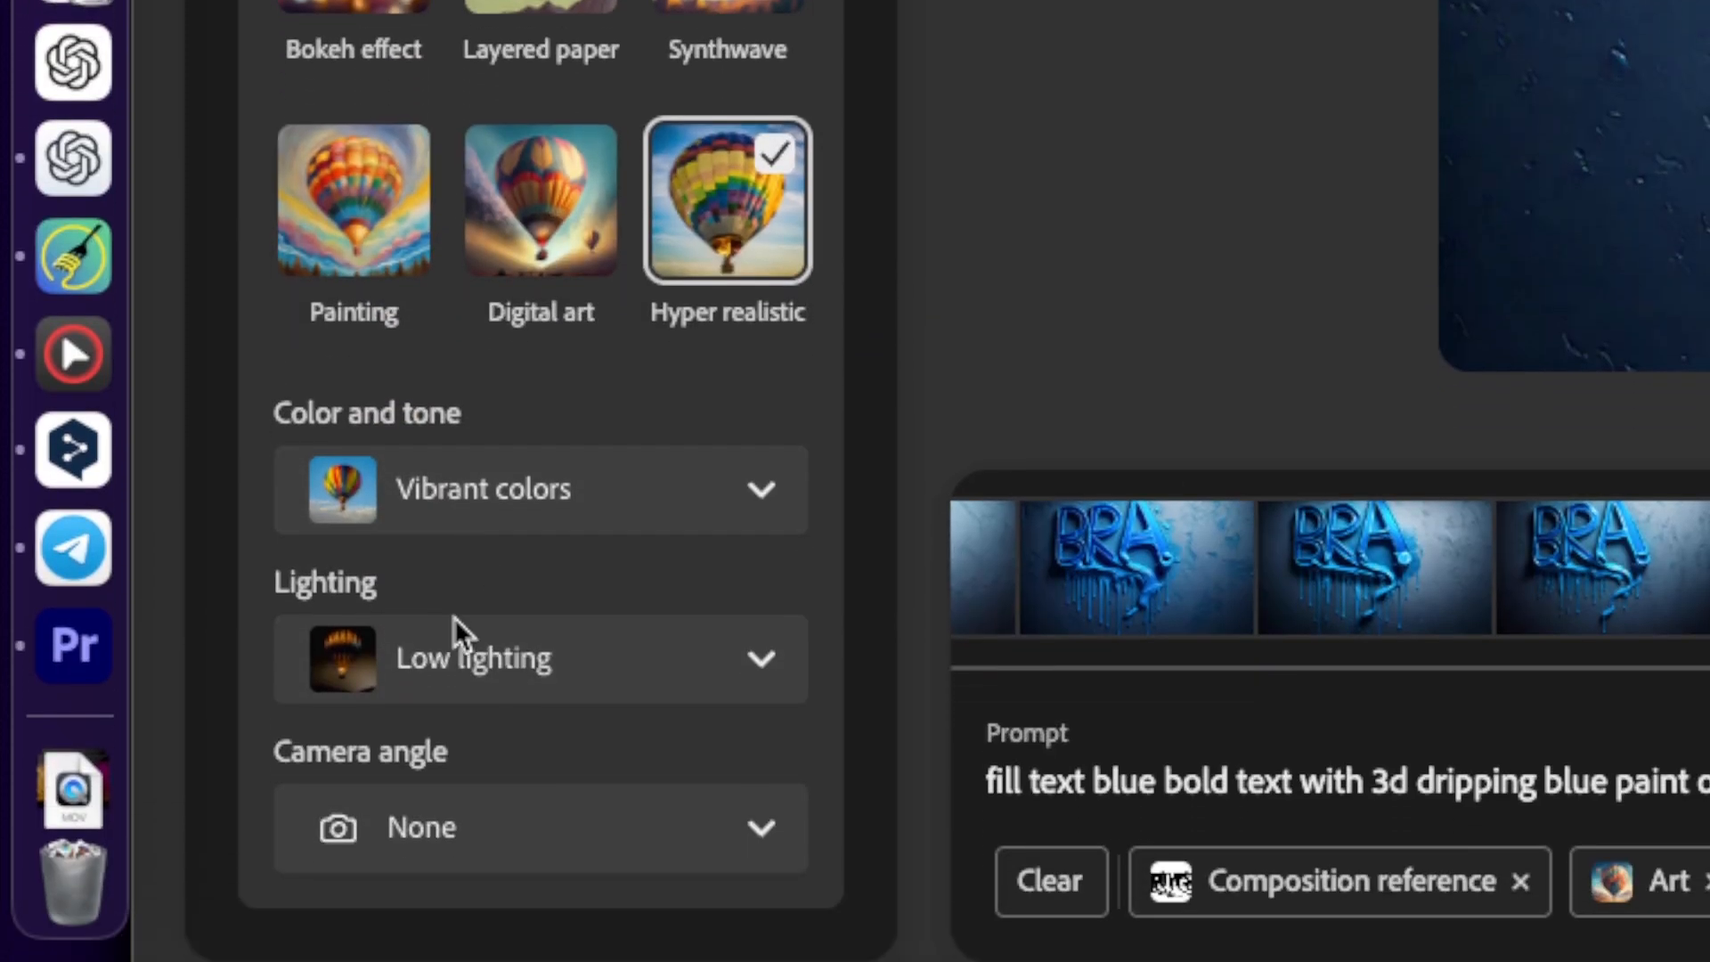
pyautogui.click(417, 832)
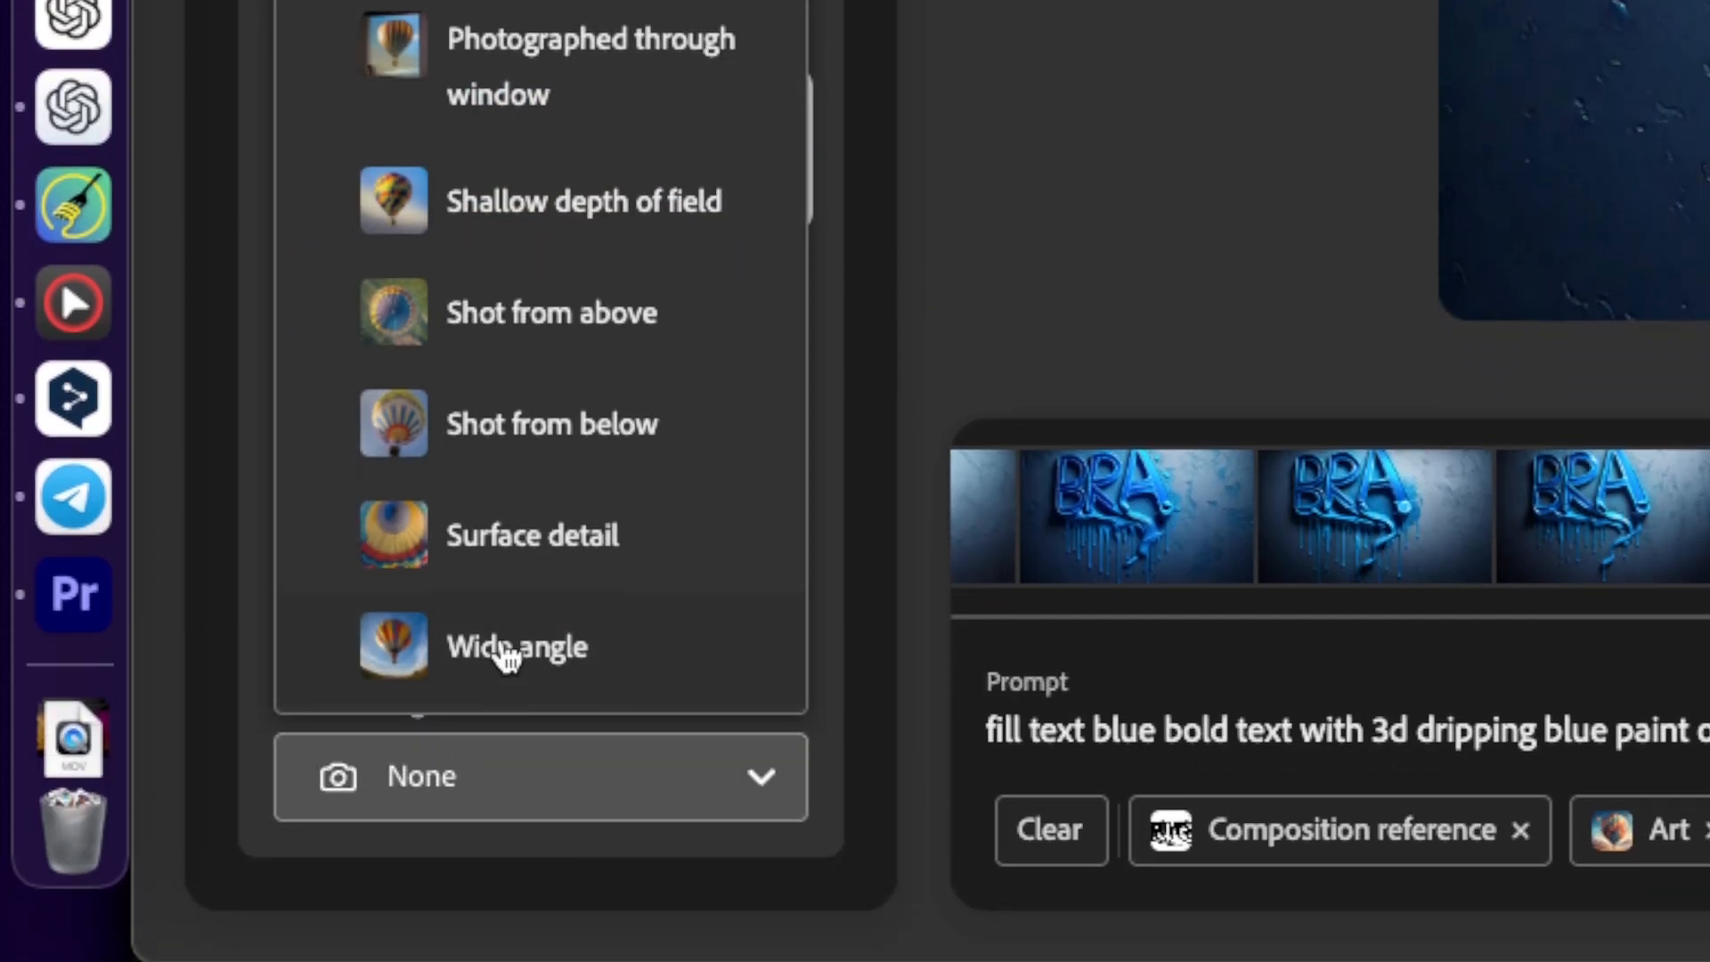
pyautogui.click(496, 703)
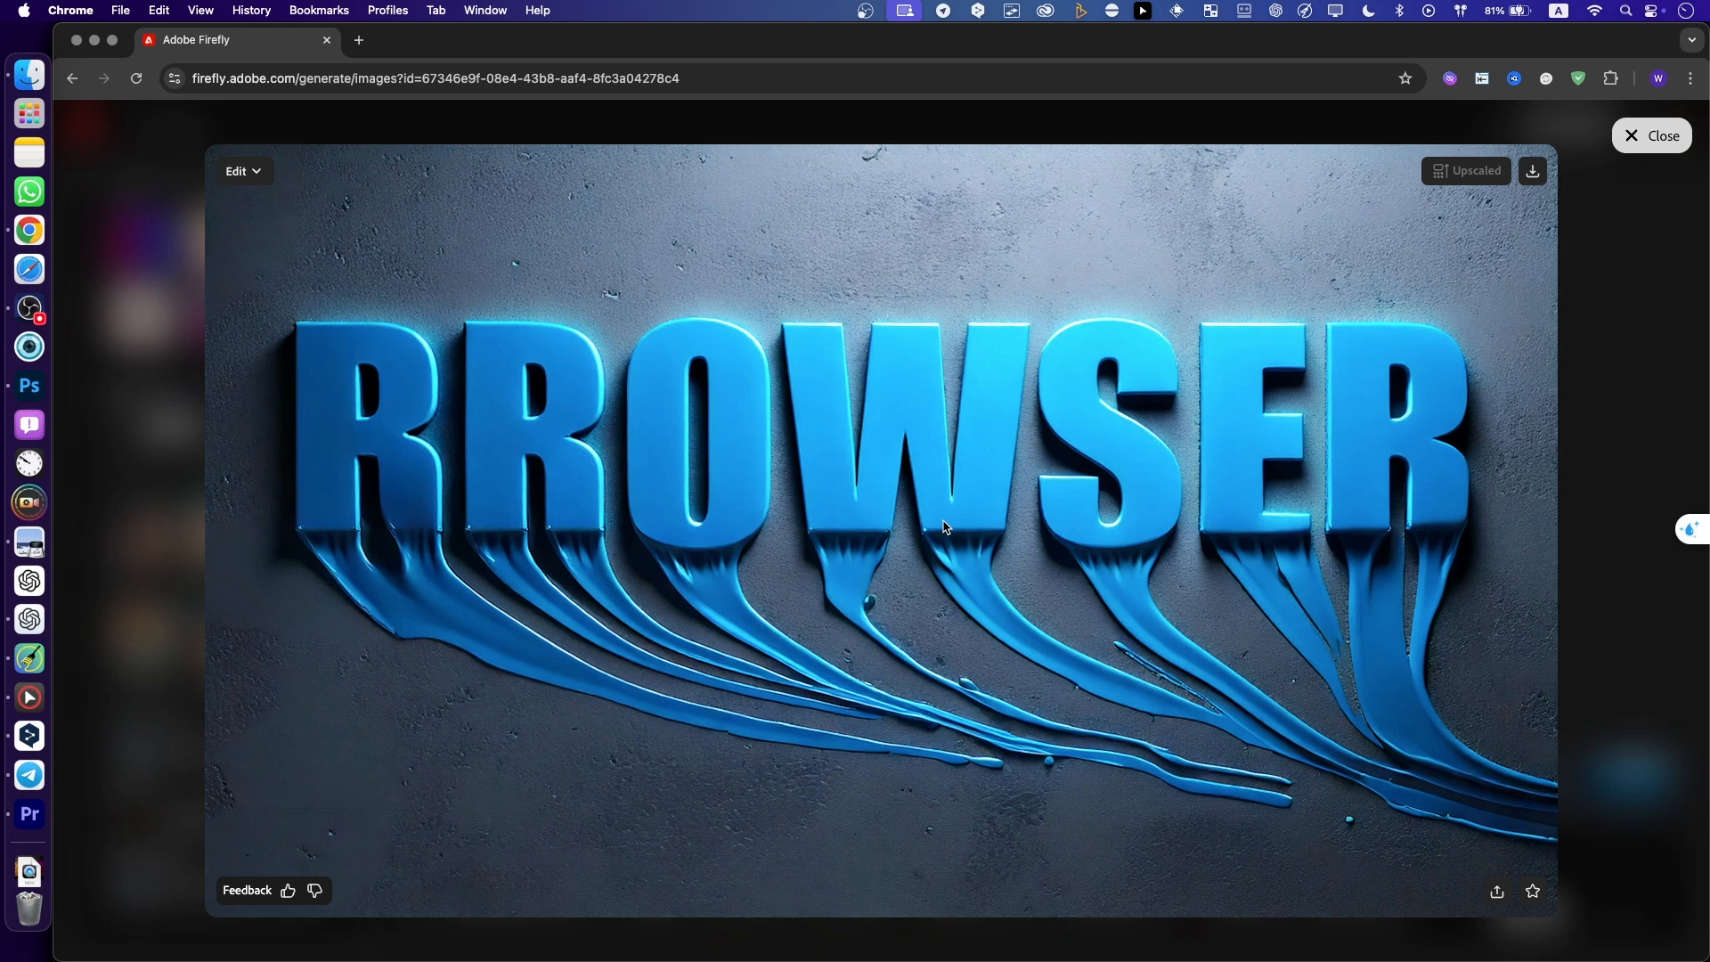
pyautogui.click(1631, 150)
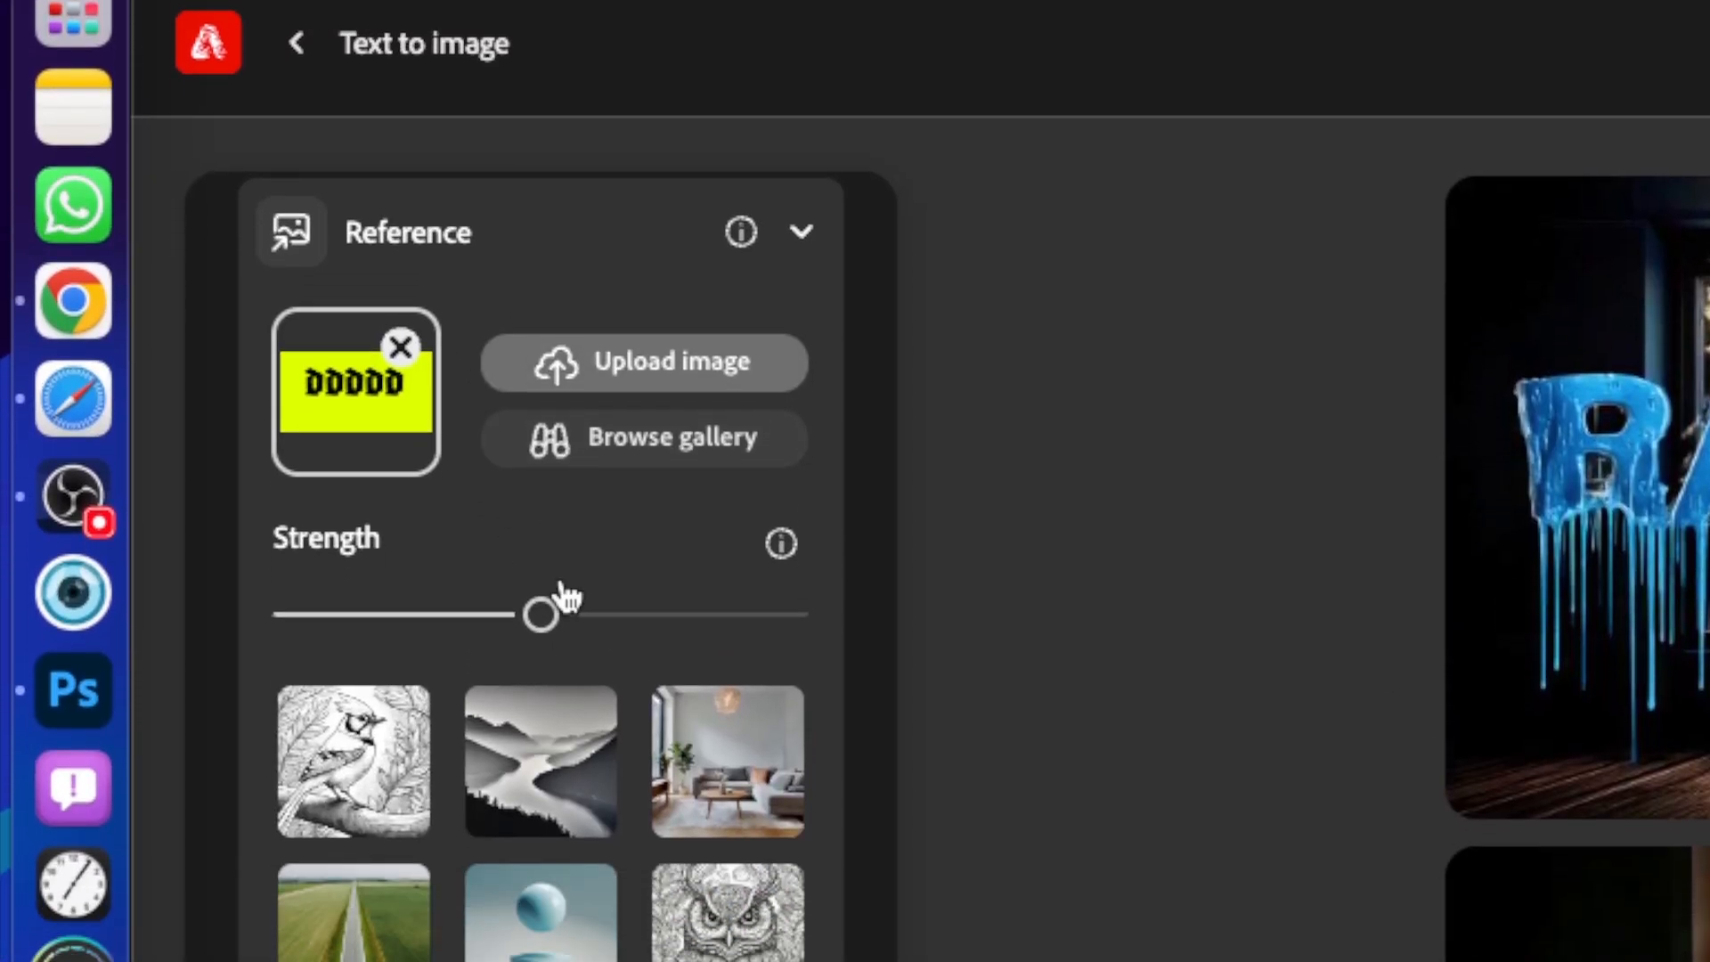
# Raise the strength of the DDDDD composition reference to its maximum
pyautogui.moveTo(564, 595); pyautogui.dragTo(1006, 622)
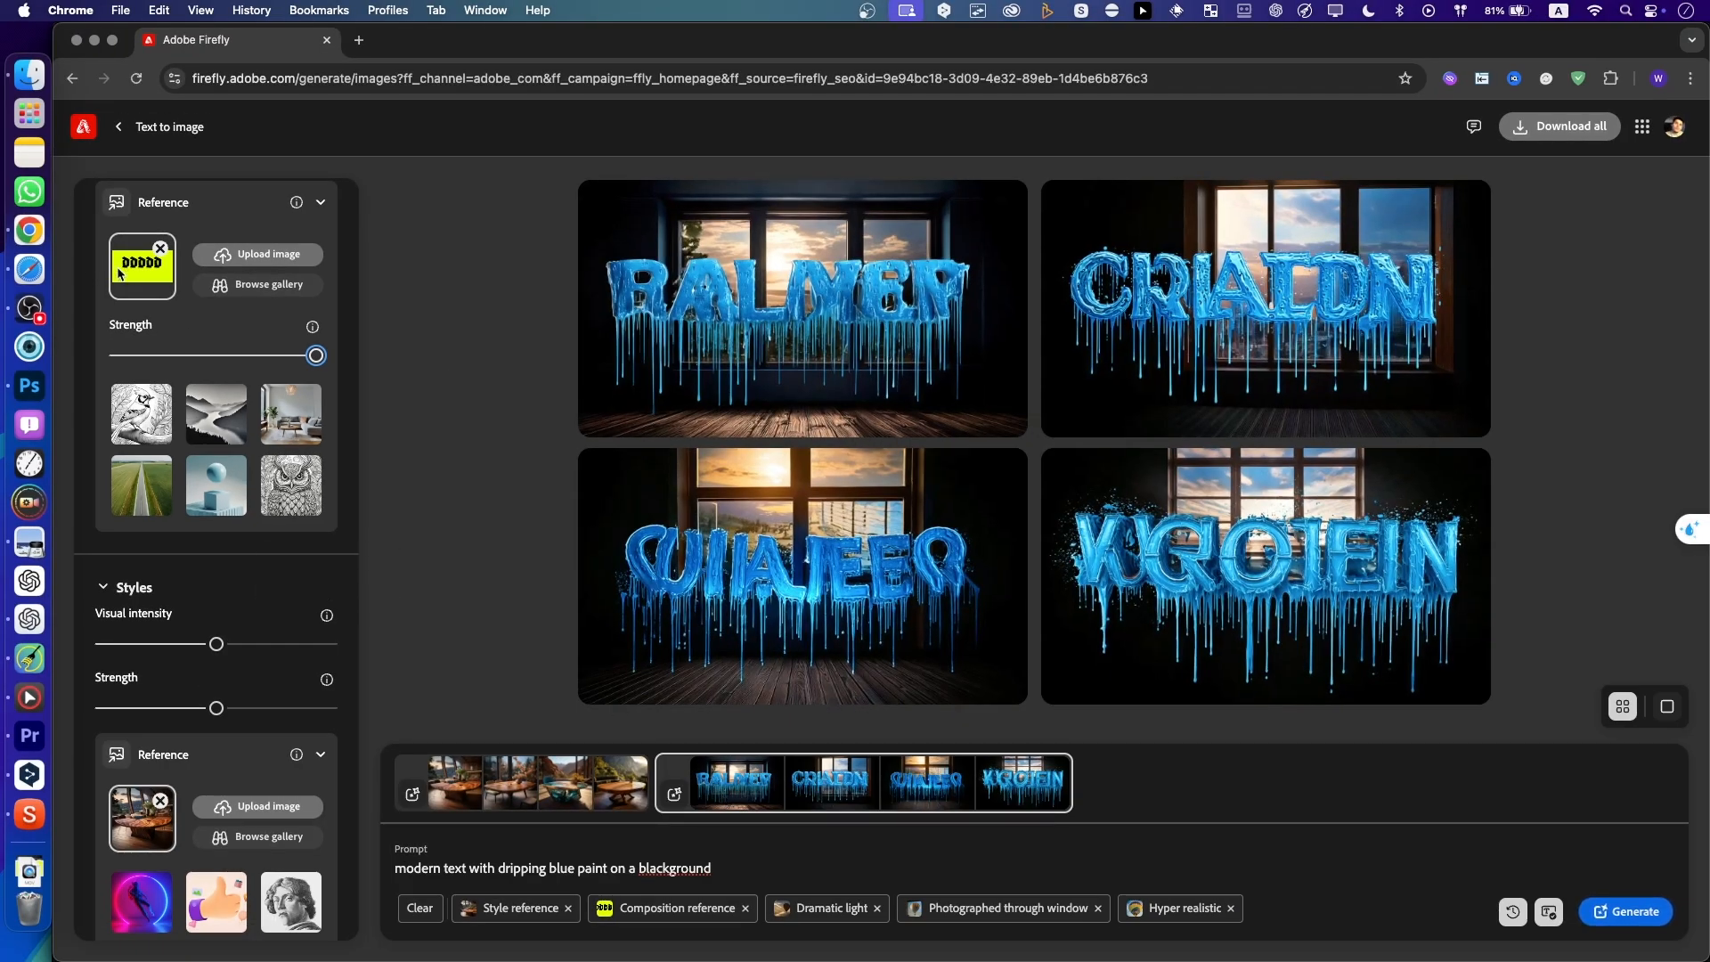
pyautogui.scroll(-3, 206, 492)
pyautogui.scroll(-2, 238, 506)
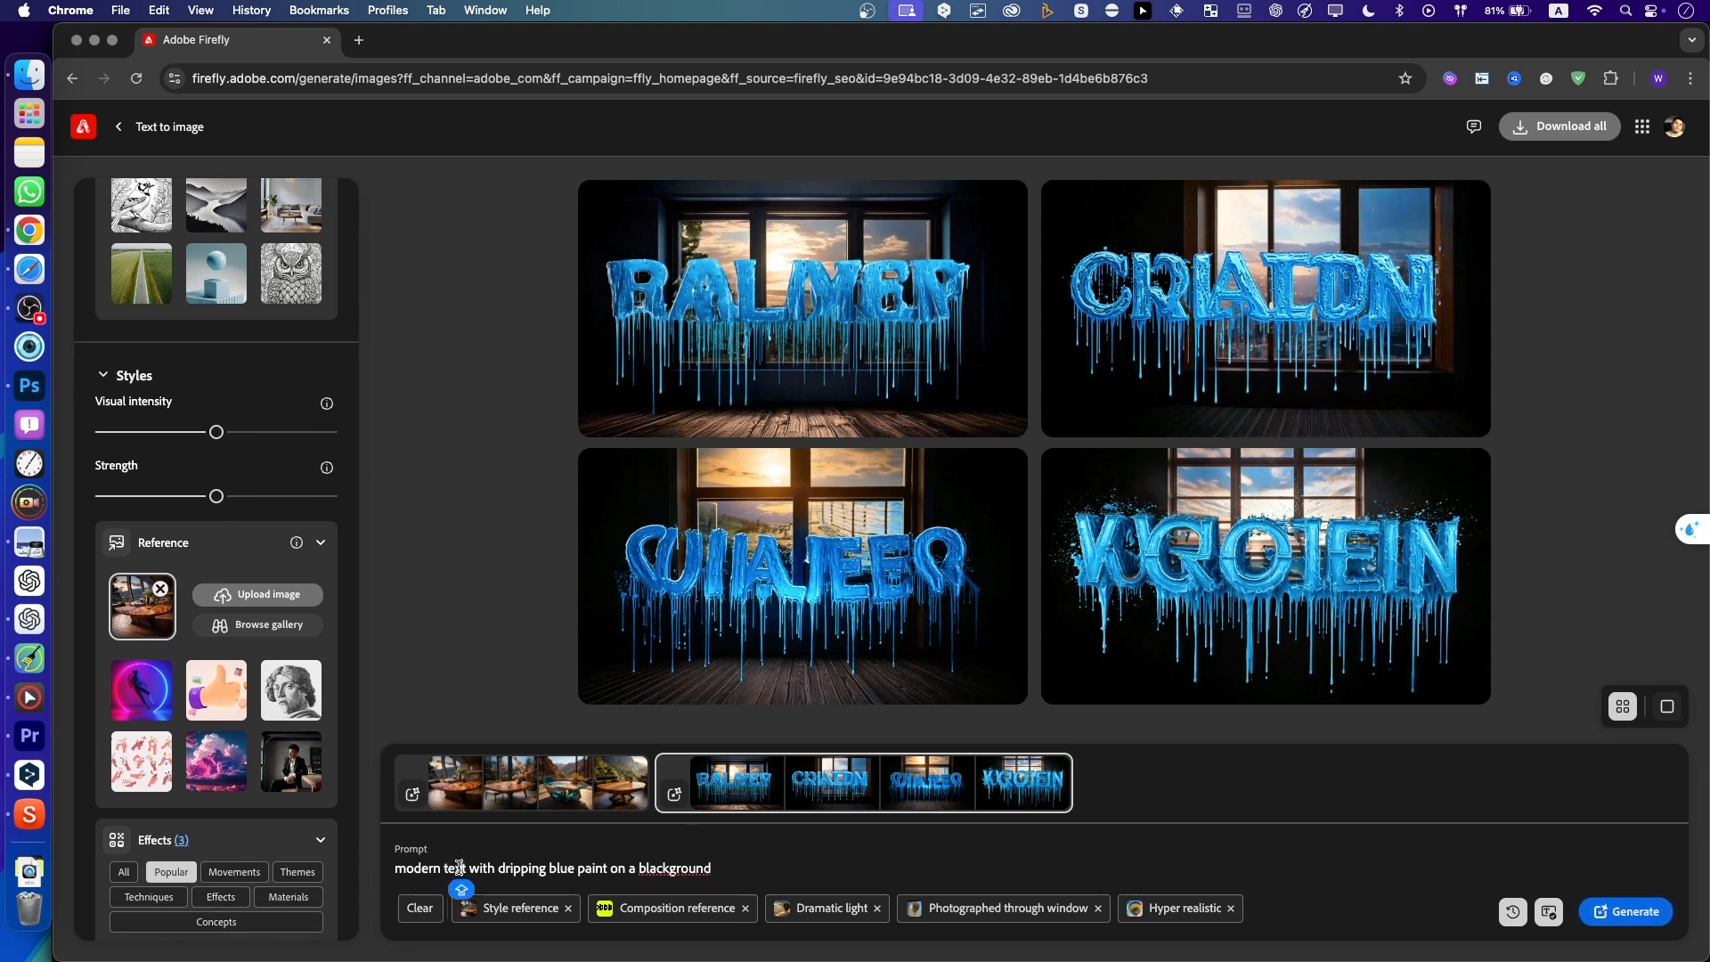
# Rewrite the prompt as "modern TEXT with a table lamp on the black background" using a prompt suggestion
pyautogui.moveTo(747, 870); pyautogui.dragTo(450, 864)
pyautogui.write('TE')
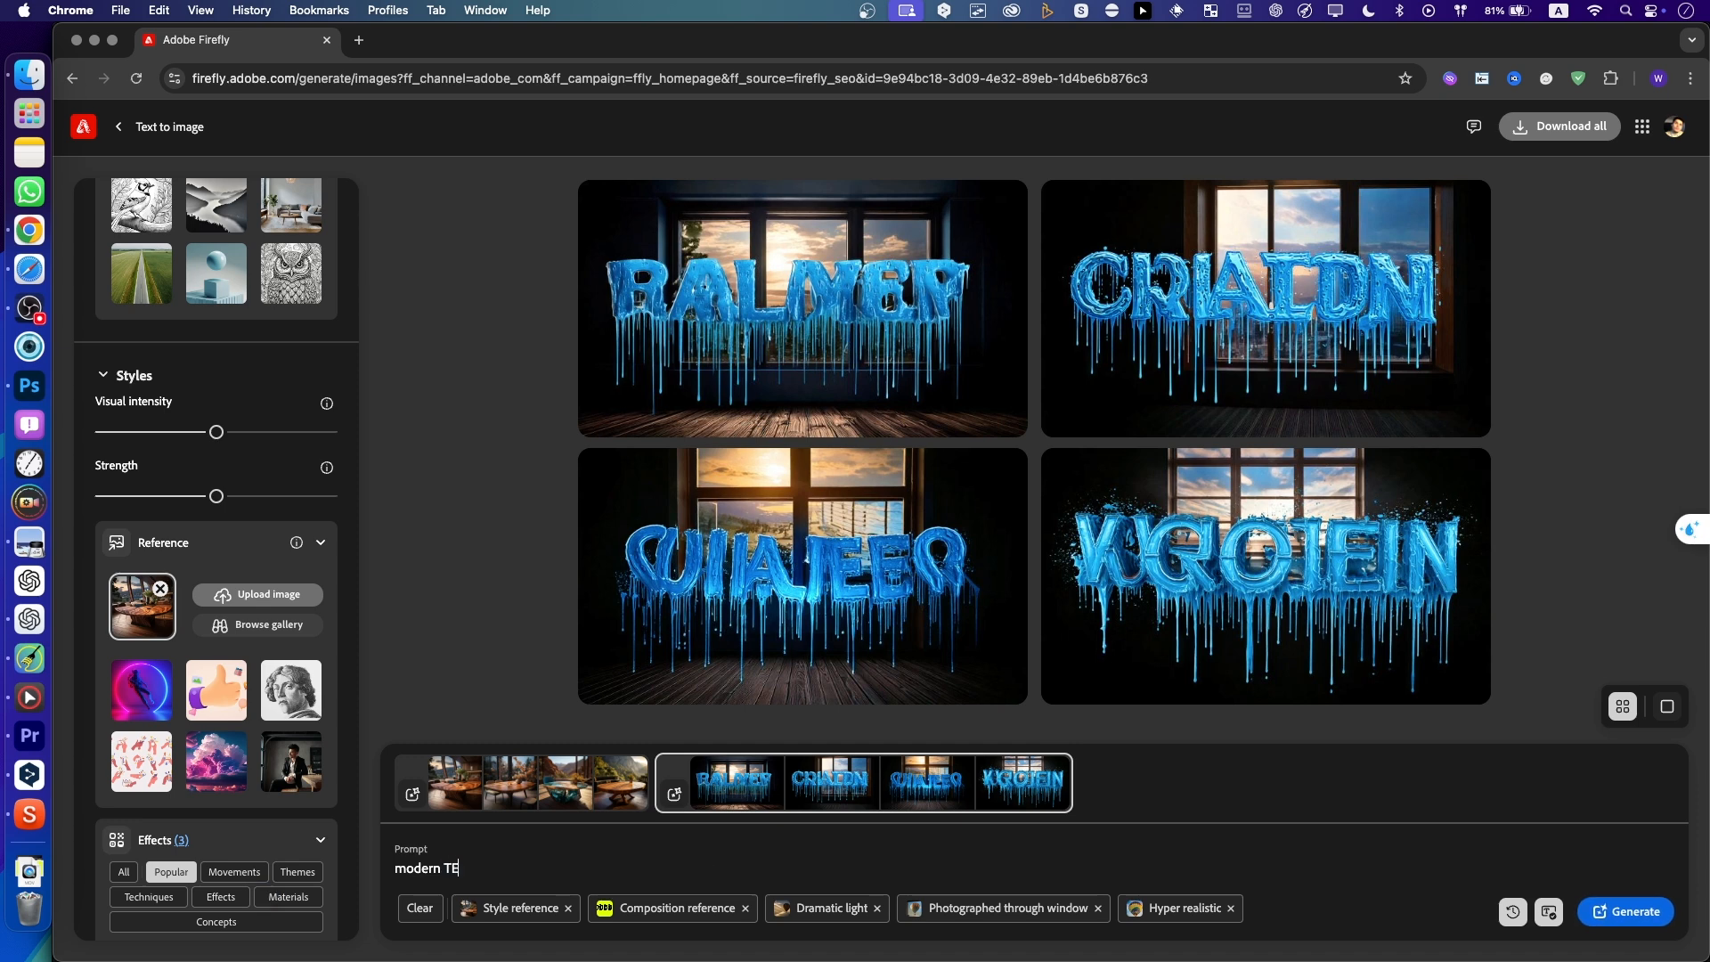
pyautogui.write('XT with a table')
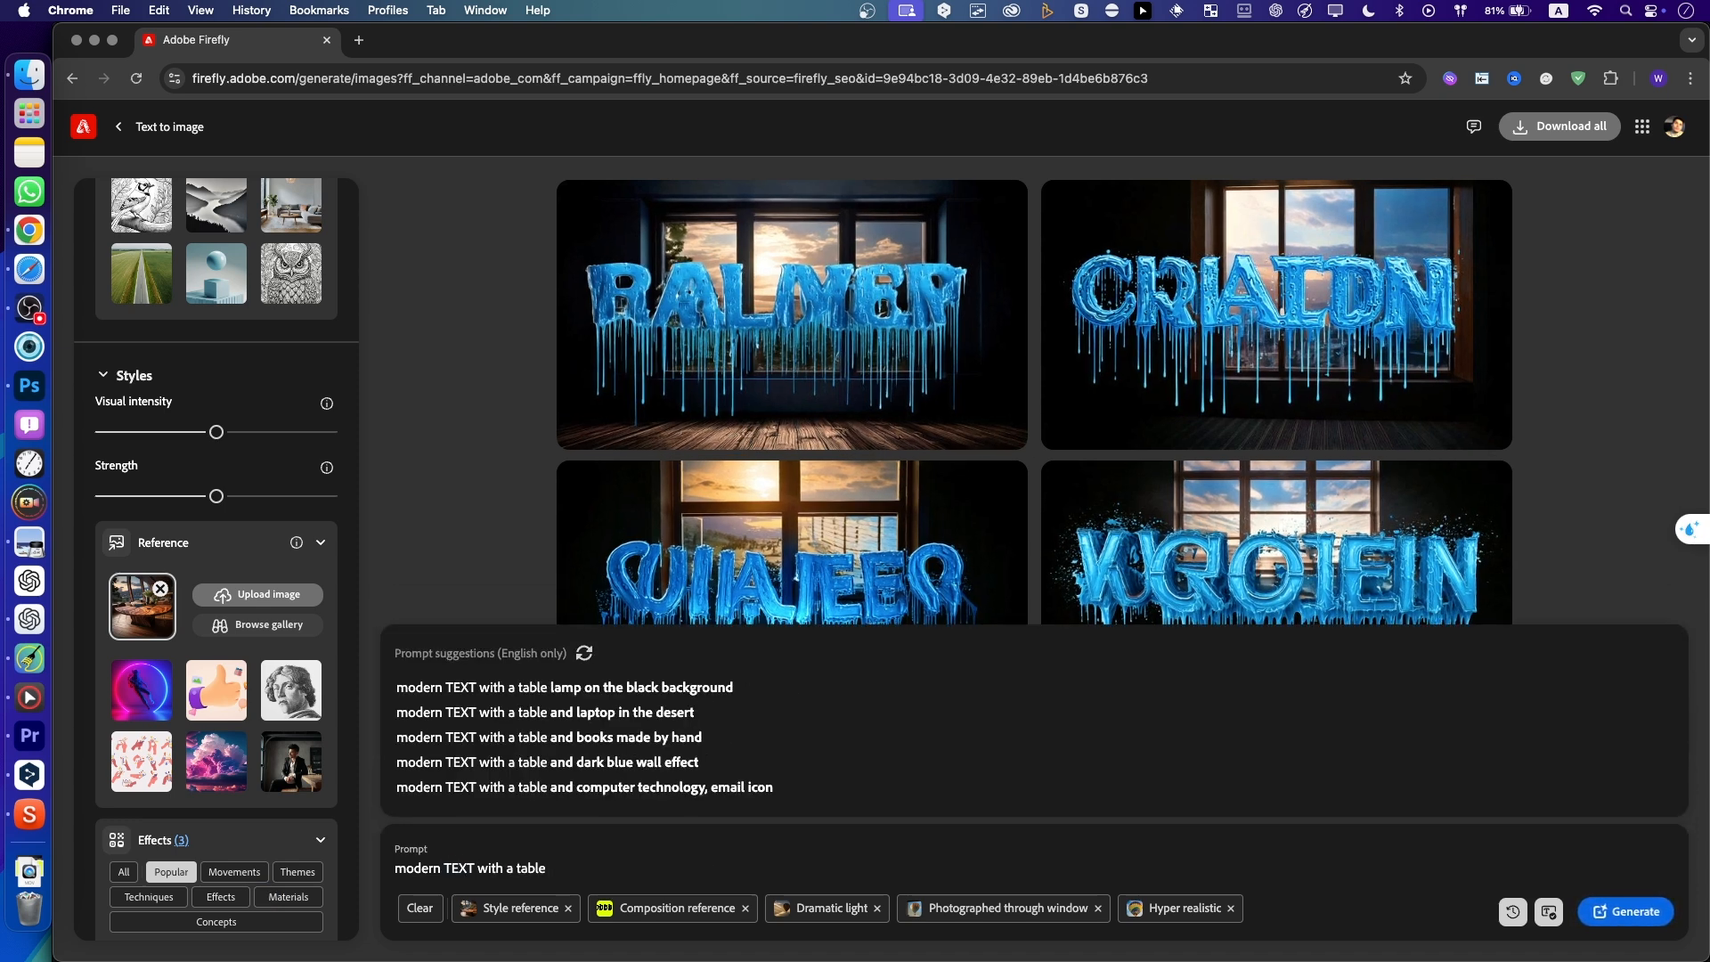
pyautogui.click(528, 690)
pyautogui.scroll(-5, 177, 784)
pyautogui.scroll(2, 188, 641)
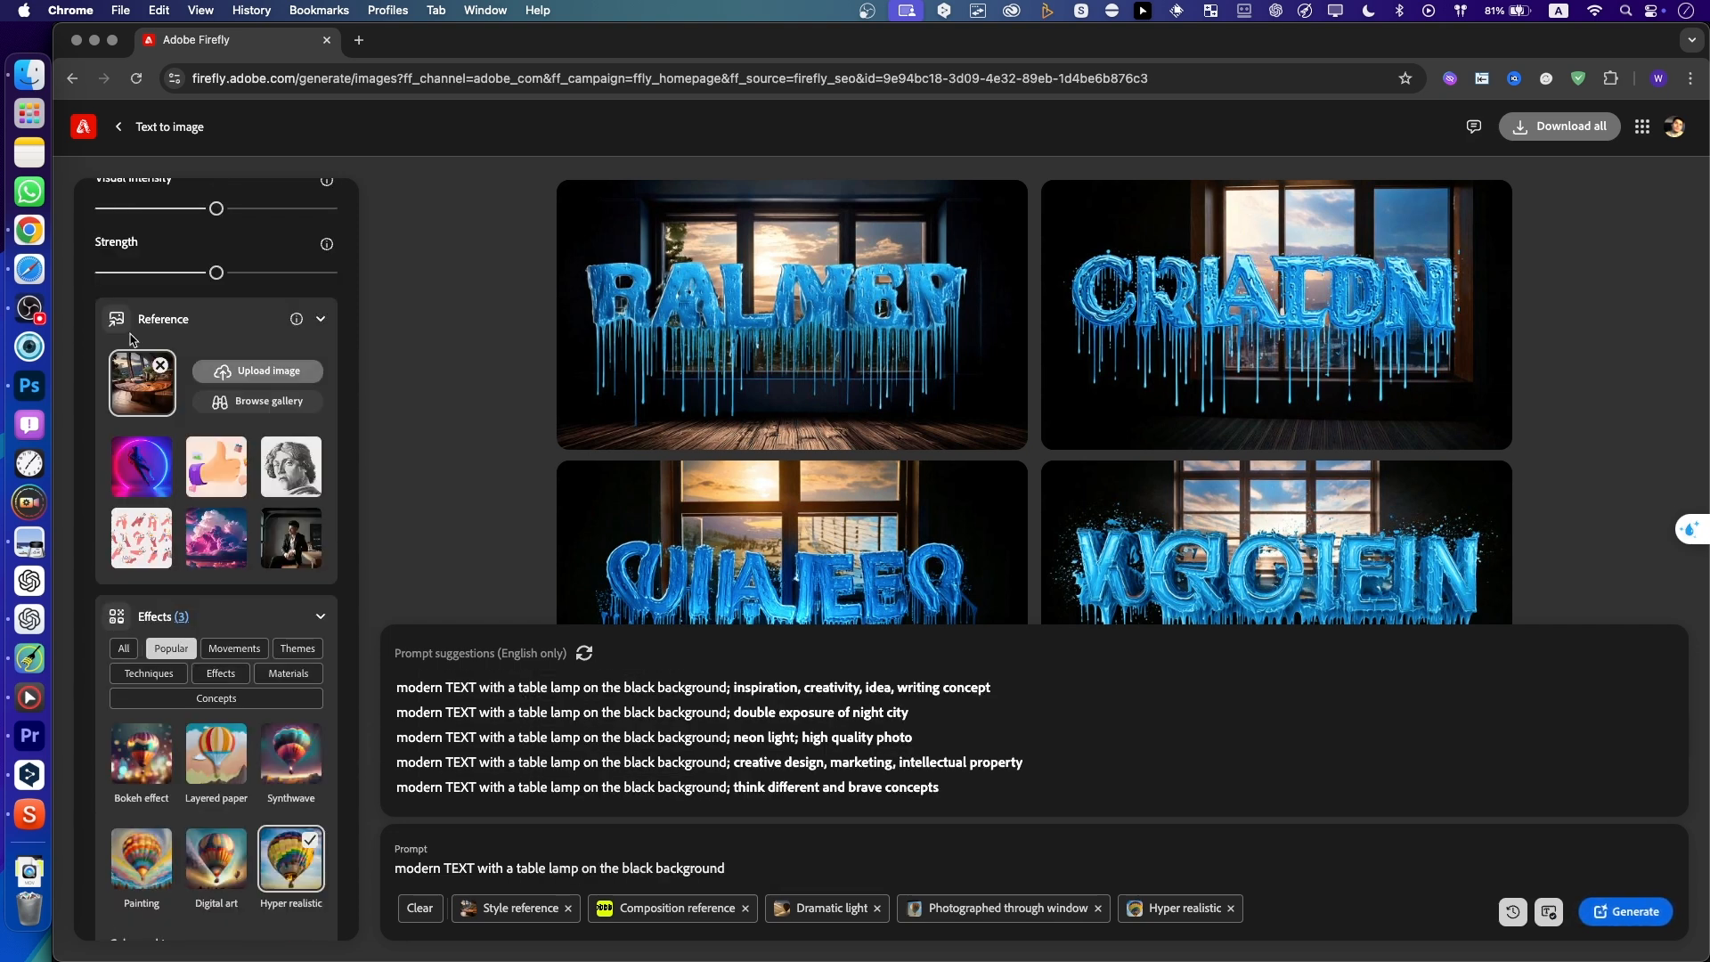
pyautogui.click(461, 575)
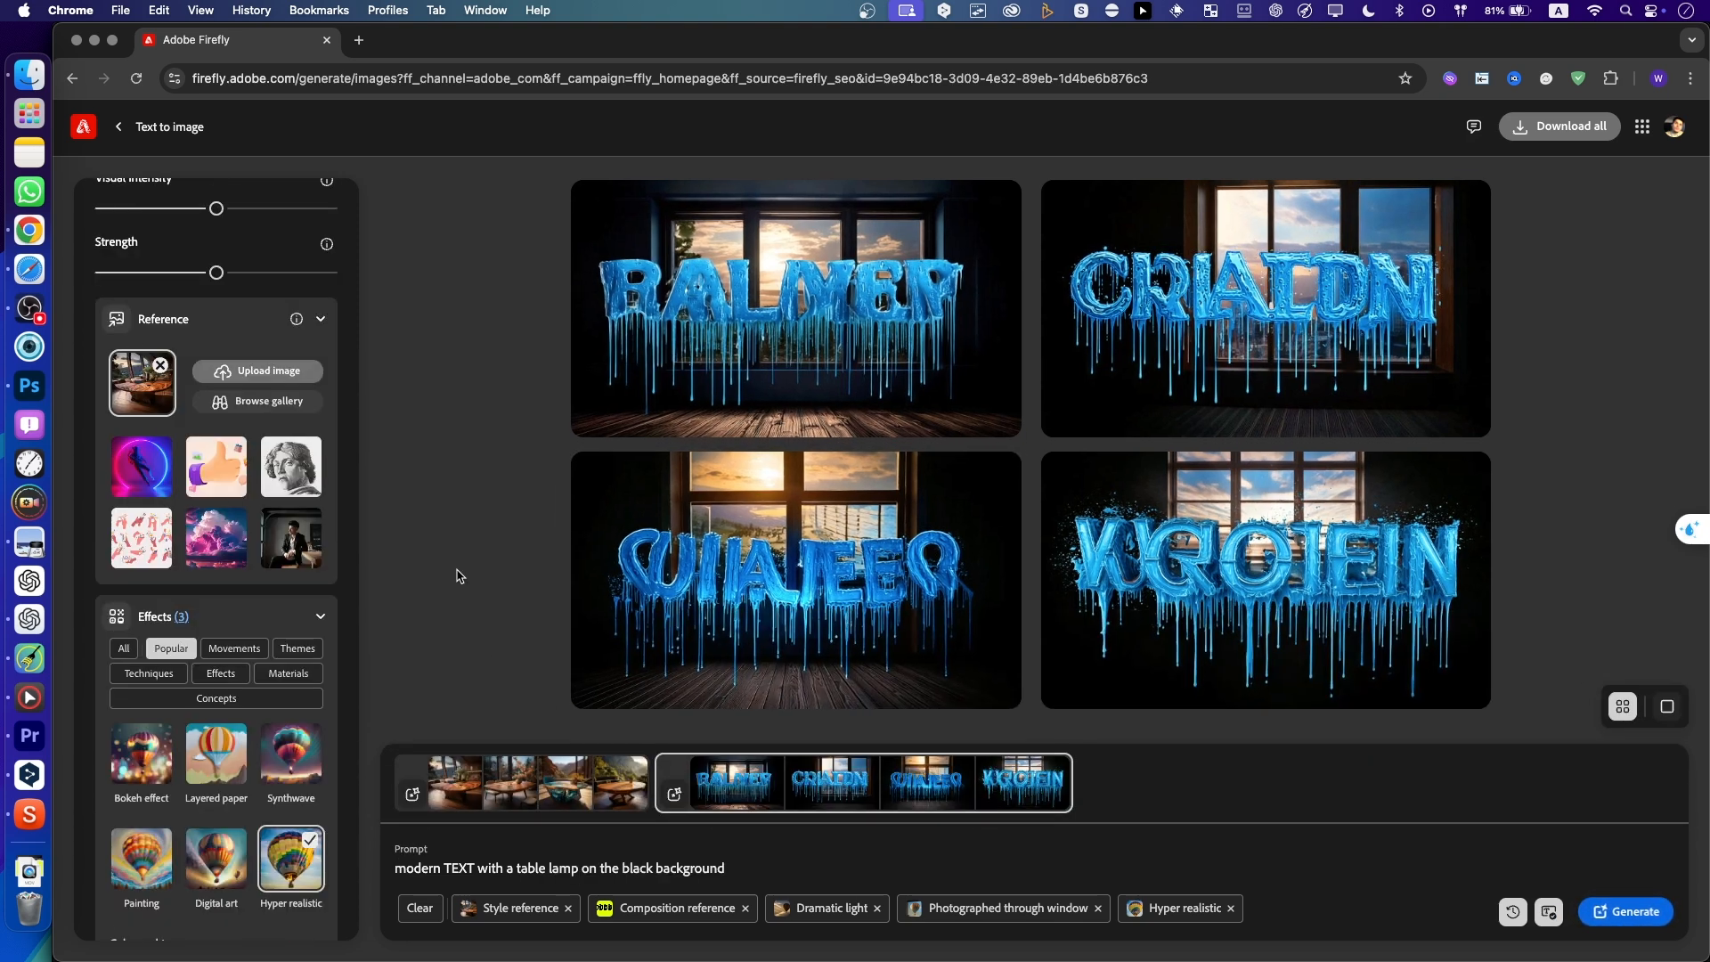
# Open the earlier "modern table" results and check the edit options for the second table image
pyautogui.click(518, 806)
pyautogui.click(1104, 205)
pyautogui.click(1103, 205)
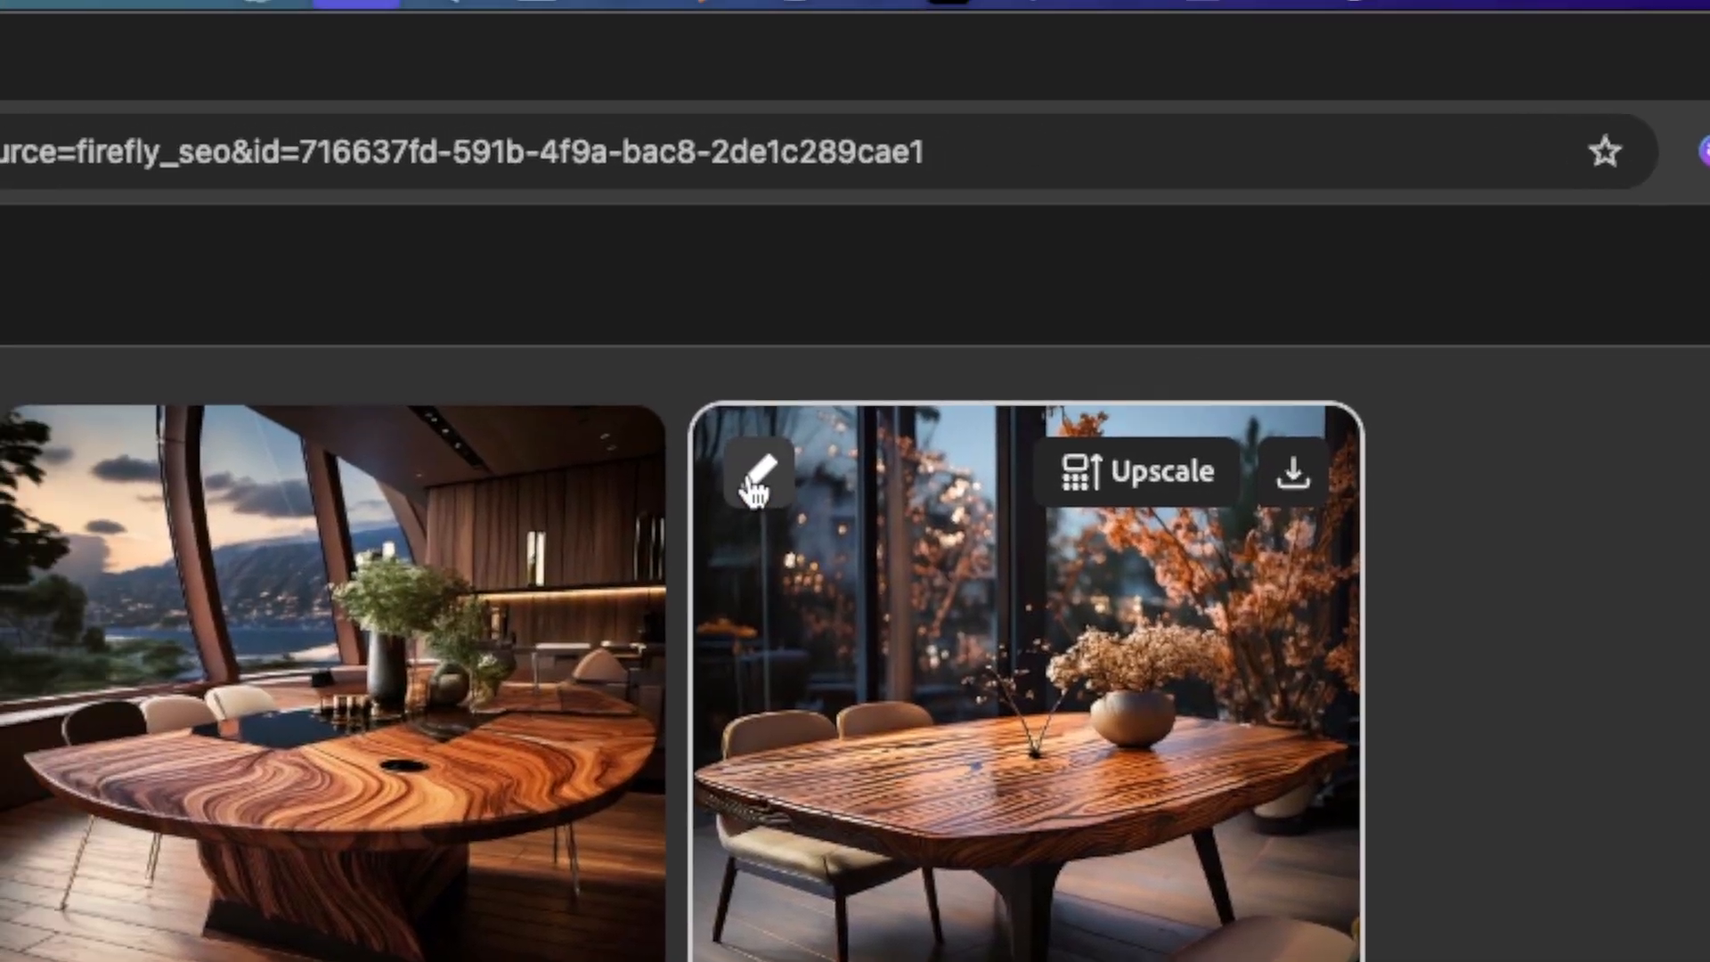
pyautogui.click(1065, 207)
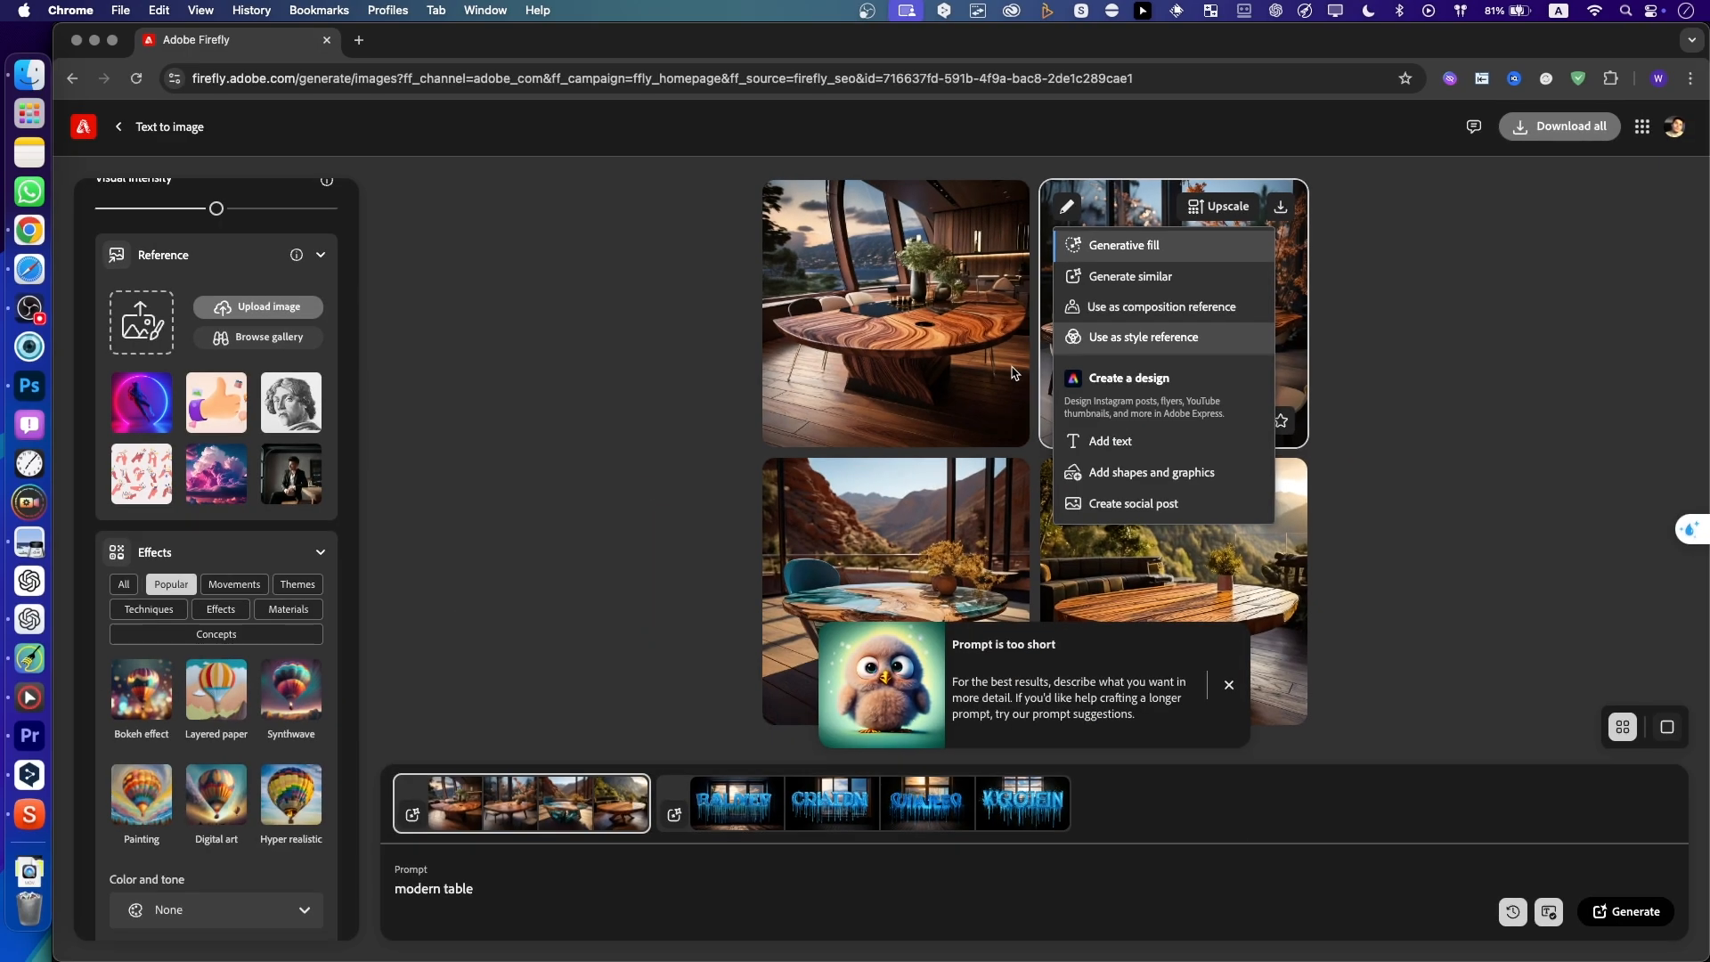
pyautogui.click(630, 678)
pyautogui.click(497, 886)
pyautogui.click(541, 888)
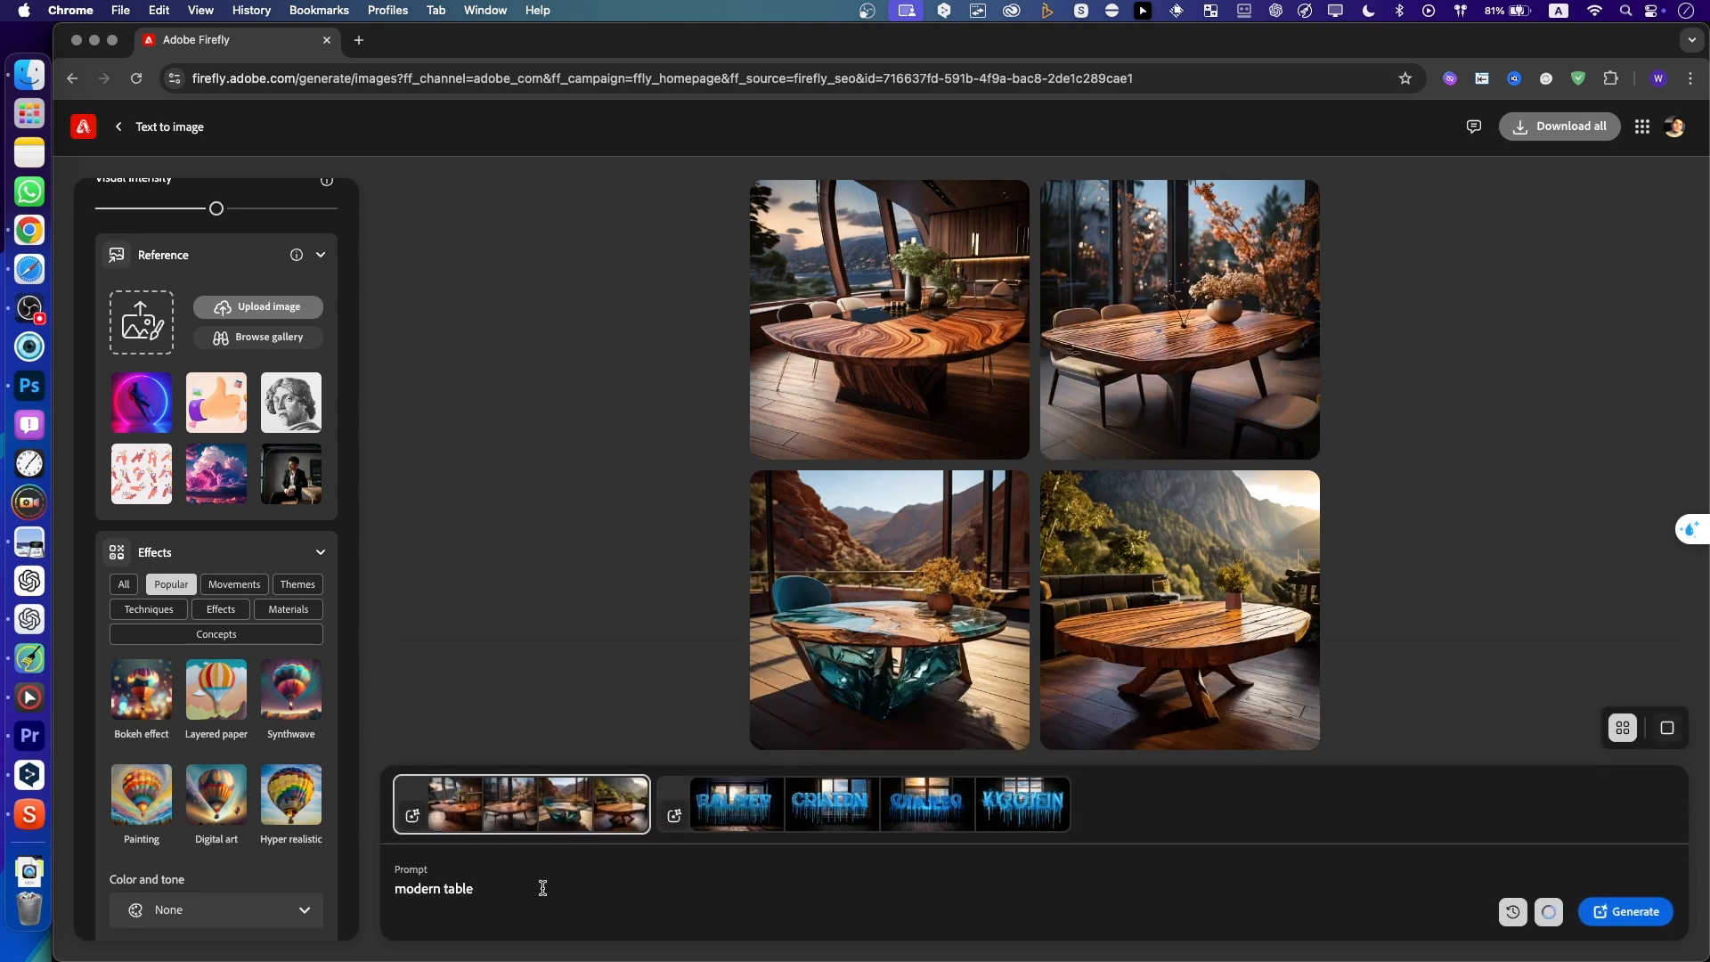
# Return to the dripping blue paint text results and generate new variations from their prompt
pyautogui.click(750, 804)
pyautogui.click(689, 868)
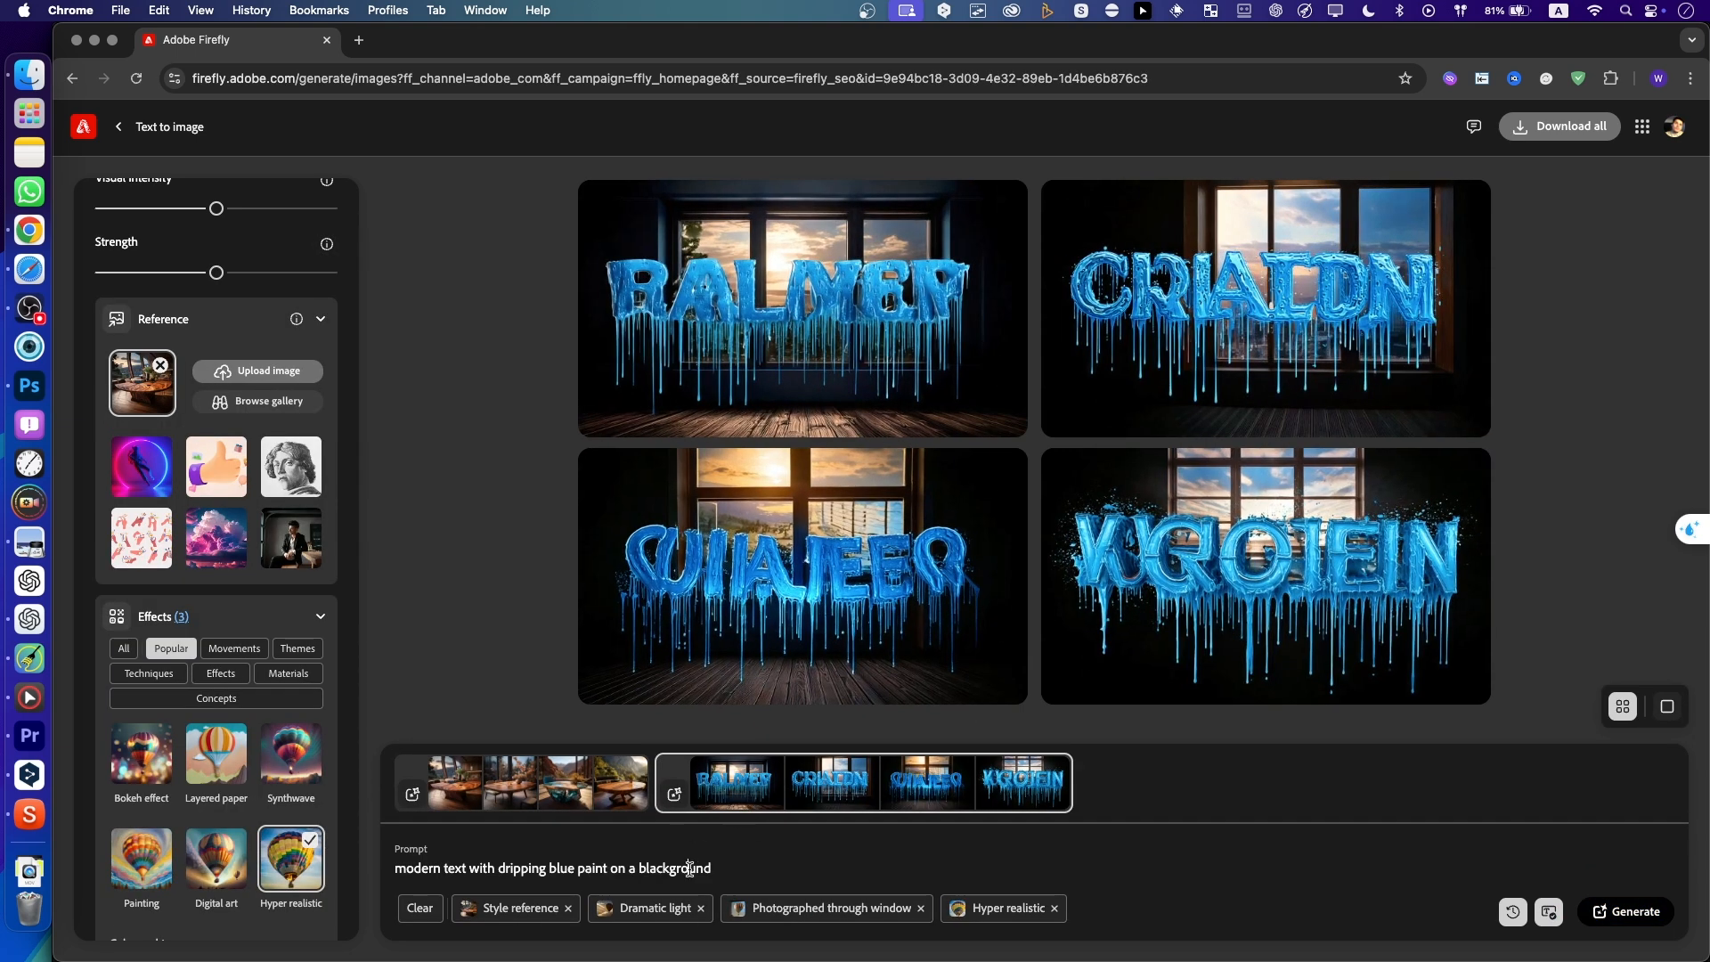
pyautogui.click(1623, 914)
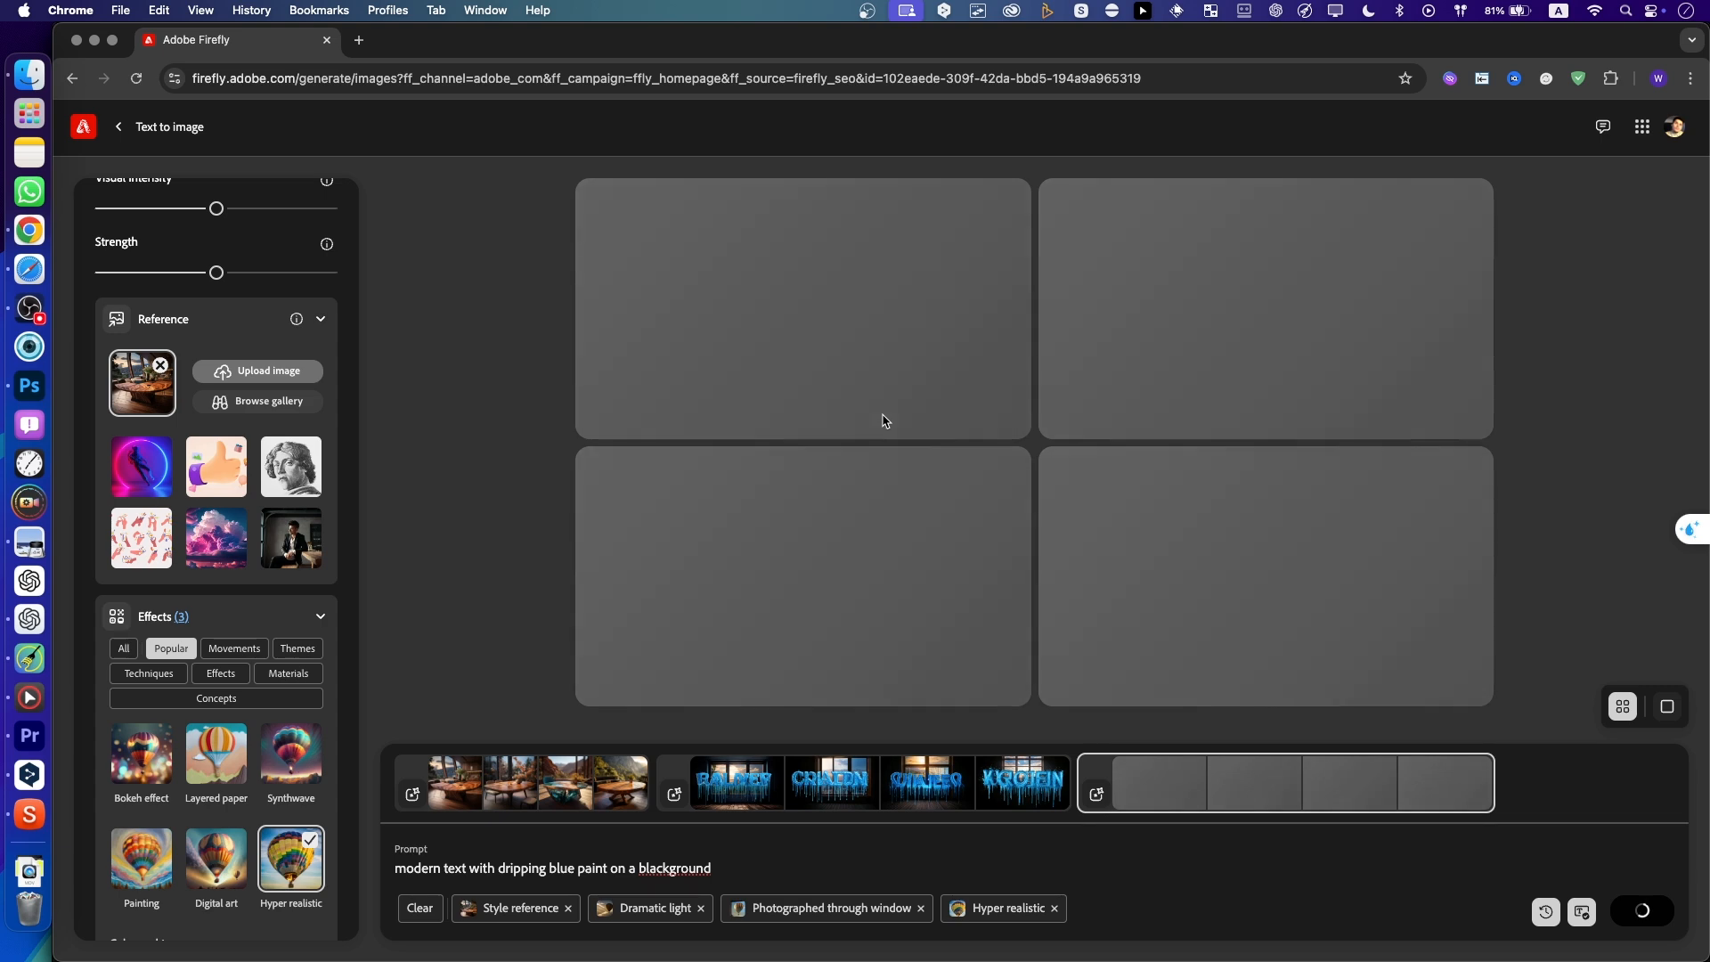
# Upload SCR-20241110-gvjz.png from Downloads as the composition reference
pyautogui.scroll(4, 196, 398)
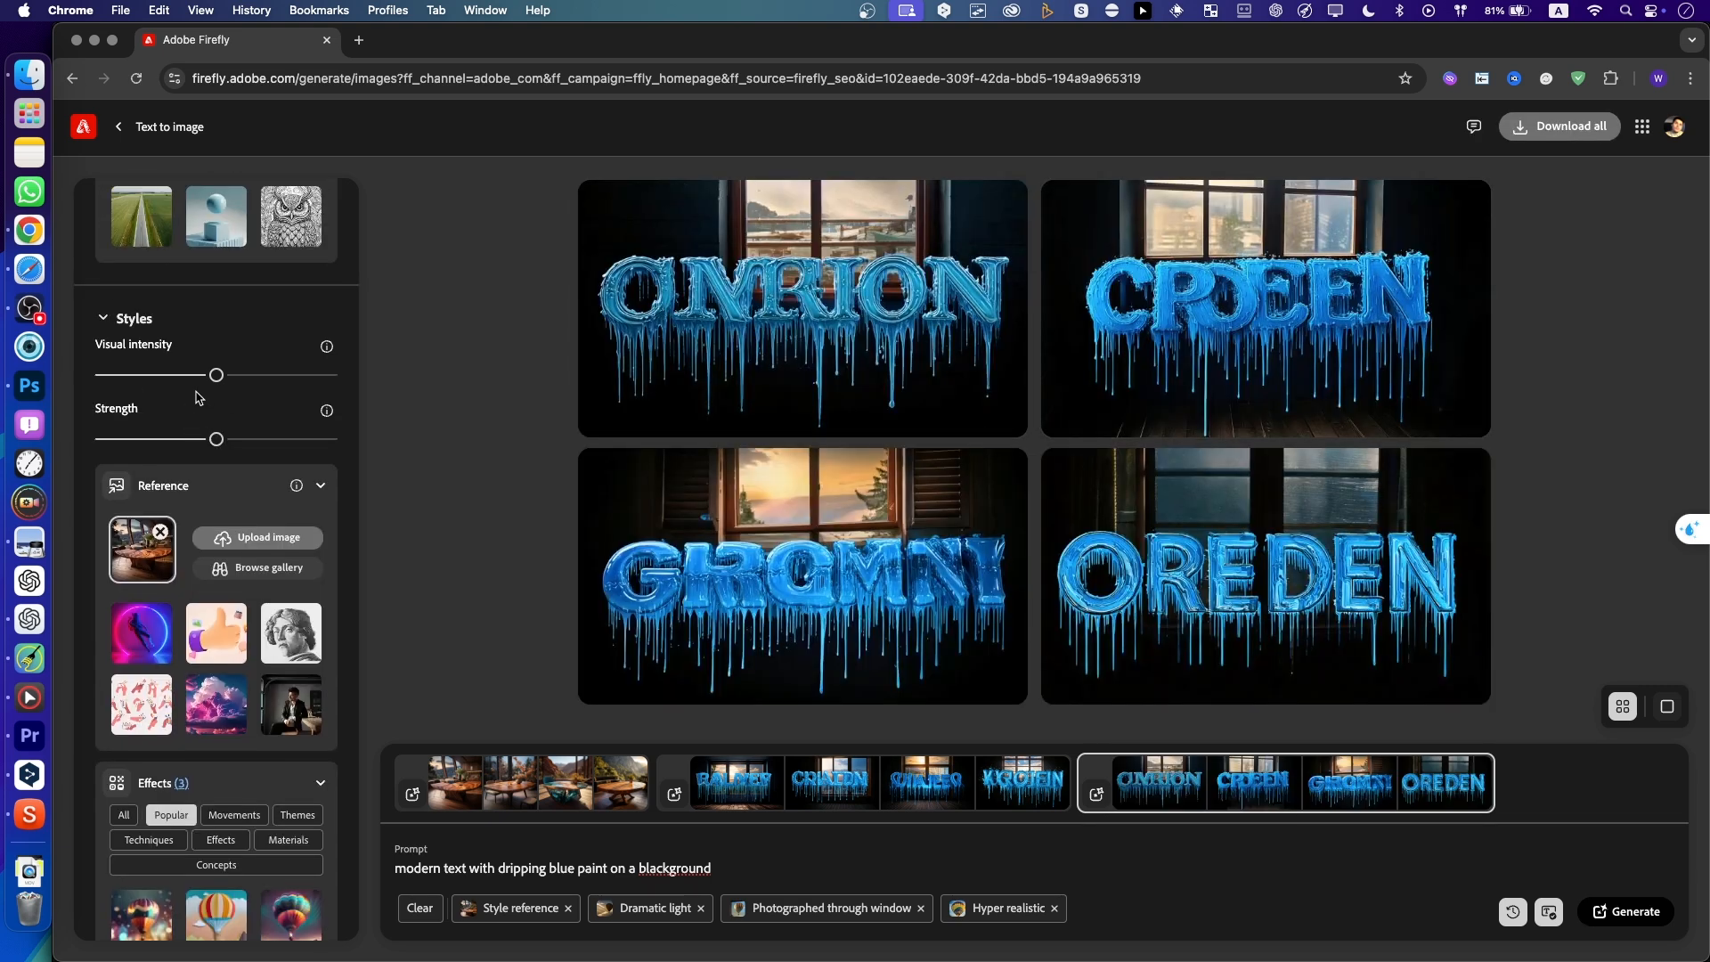
pyautogui.scroll(5, 196, 398)
pyautogui.scroll(1, 198, 399)
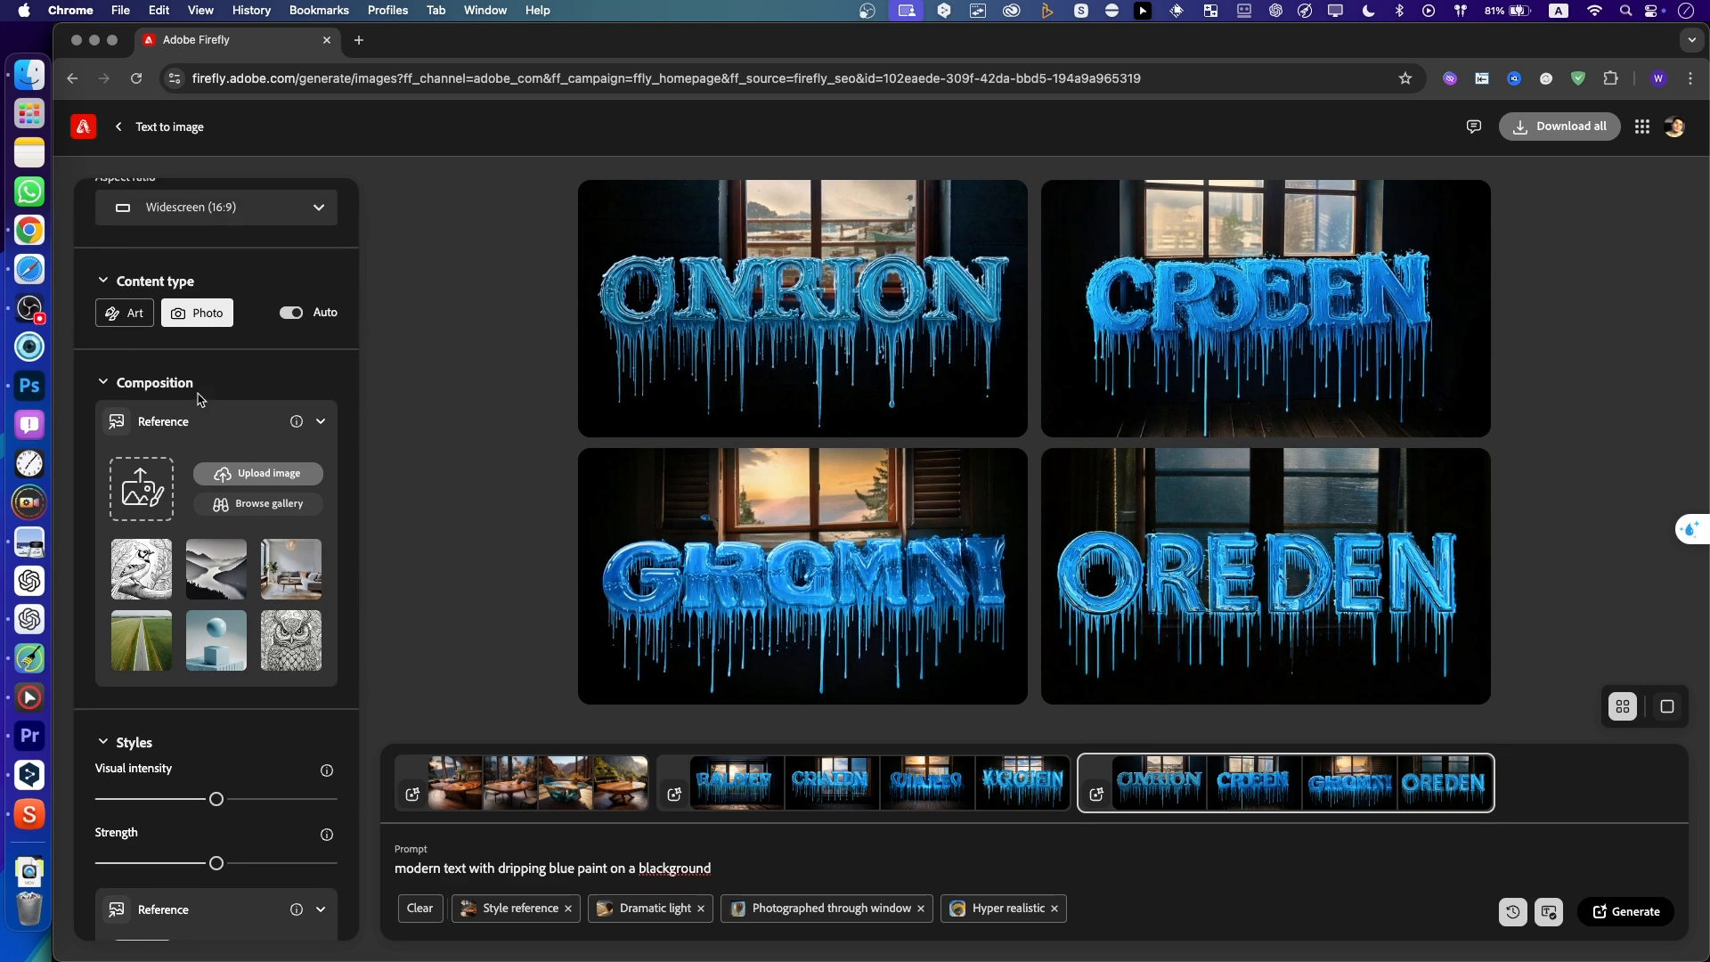
pyautogui.click(258, 473)
pyautogui.click(835, 405)
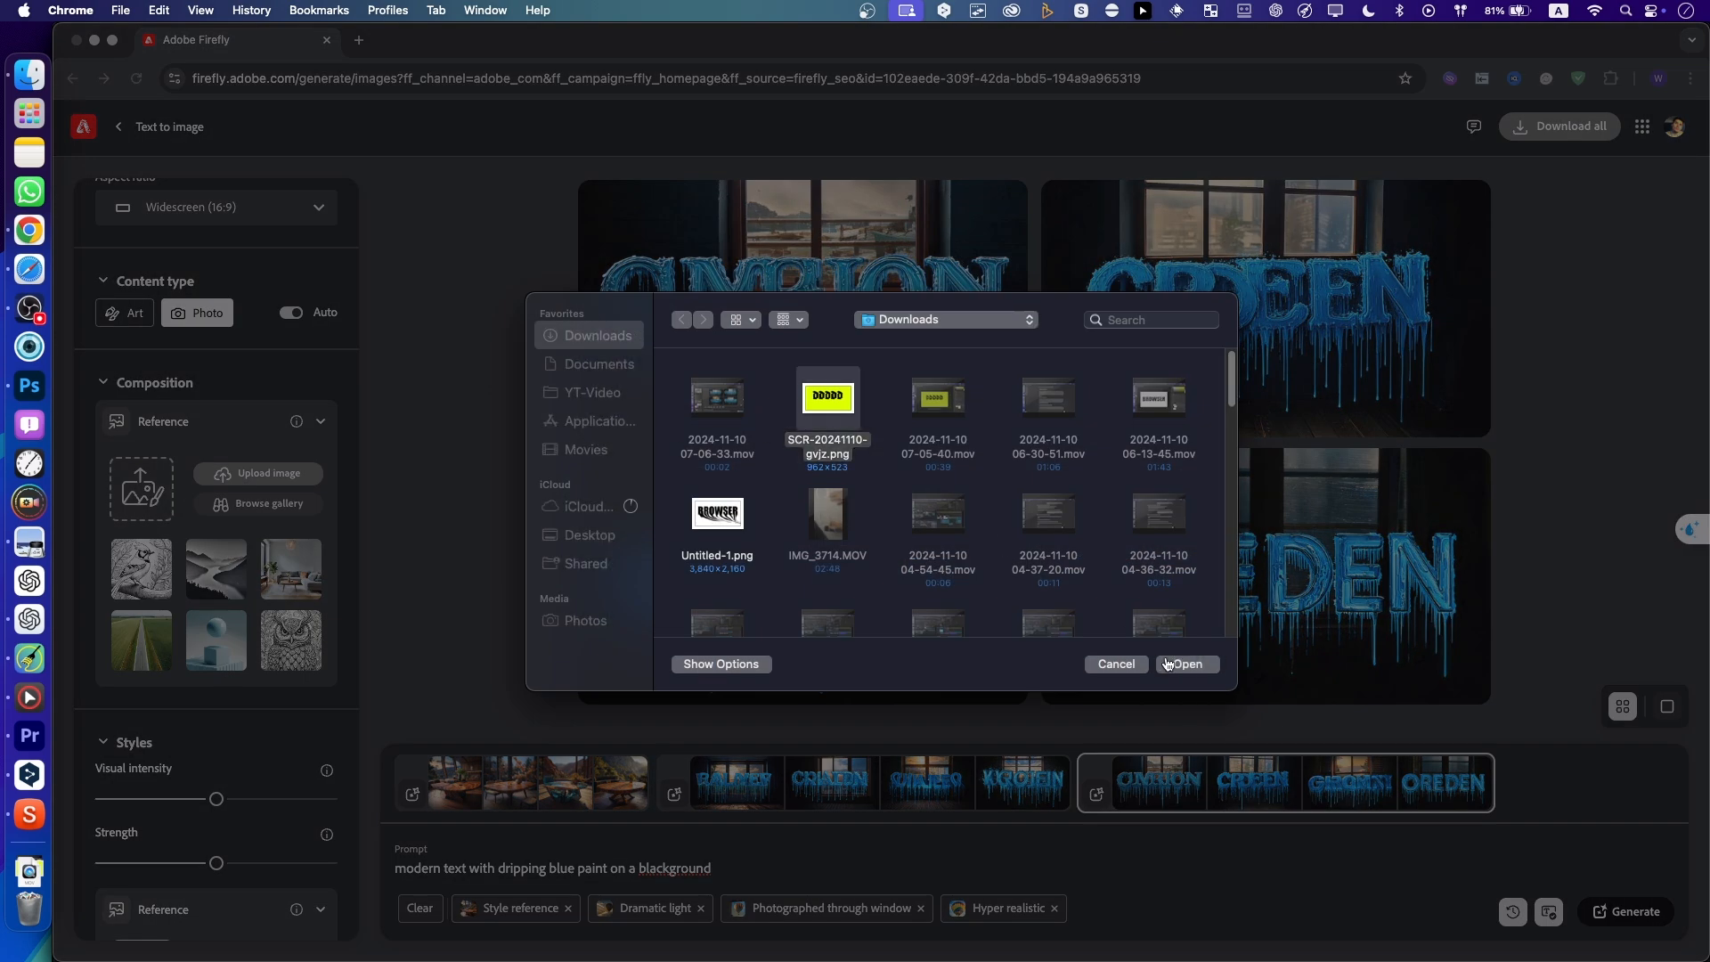
pyautogui.click(1185, 663)
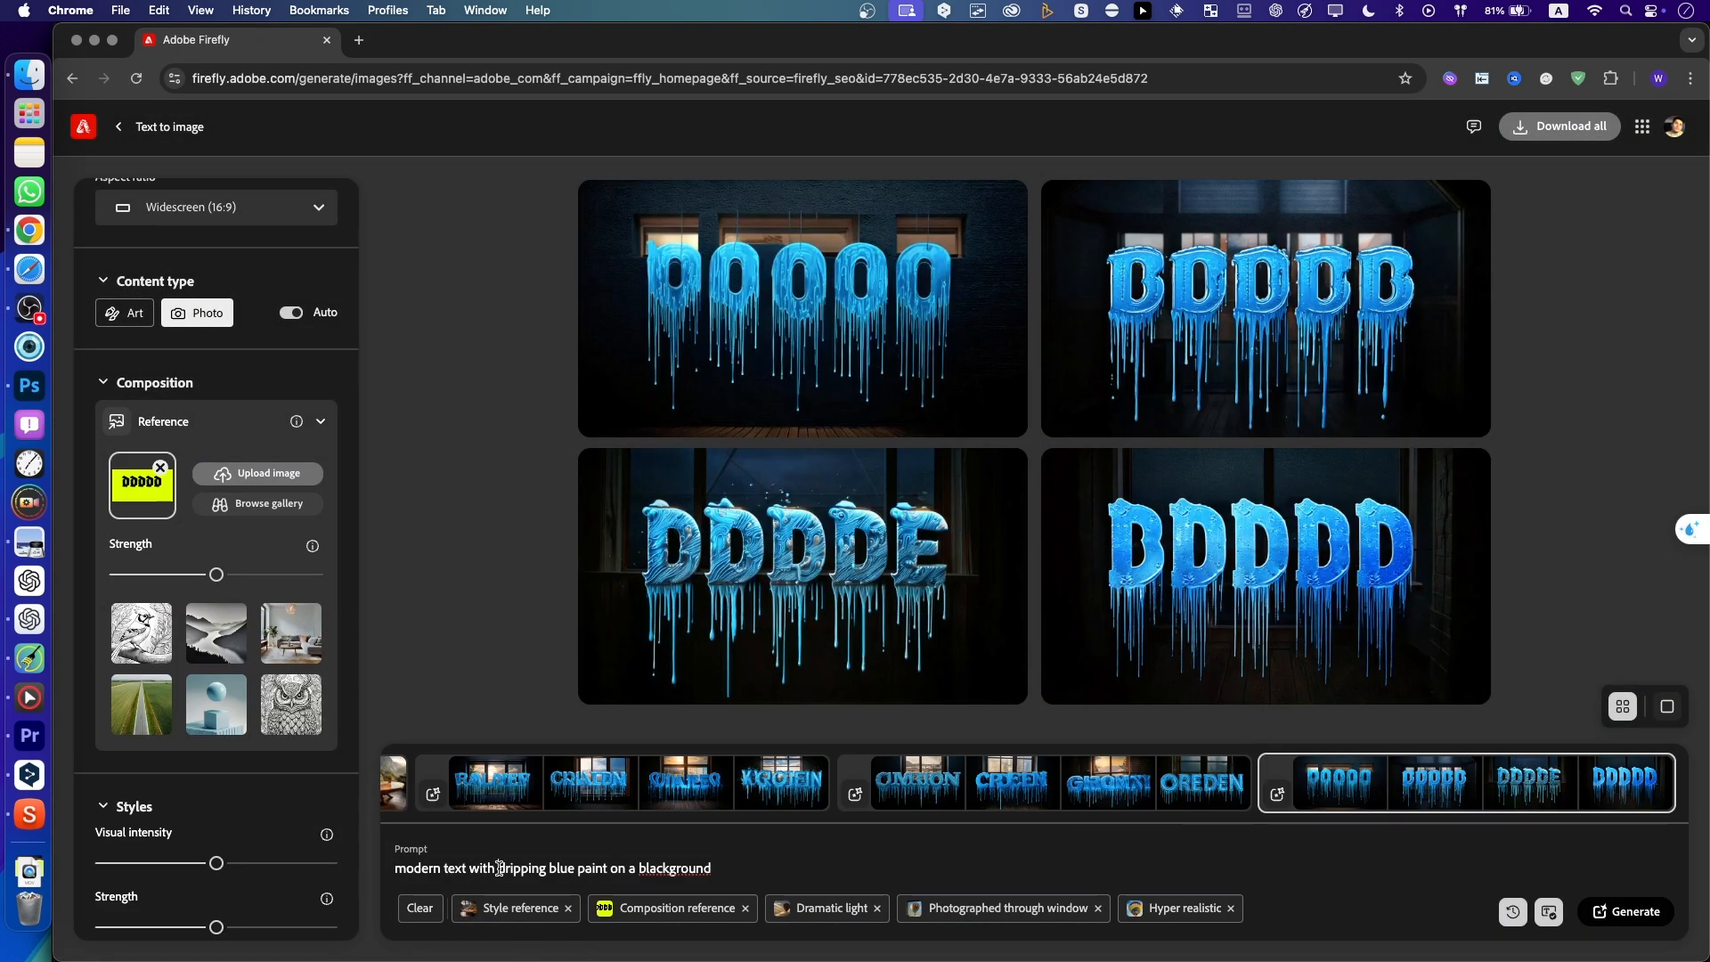
# Add "3d" before "dripping" in the prompt, generate, and change the prompt's ending to "on a wall dark gray"
pyautogui.write('3d')
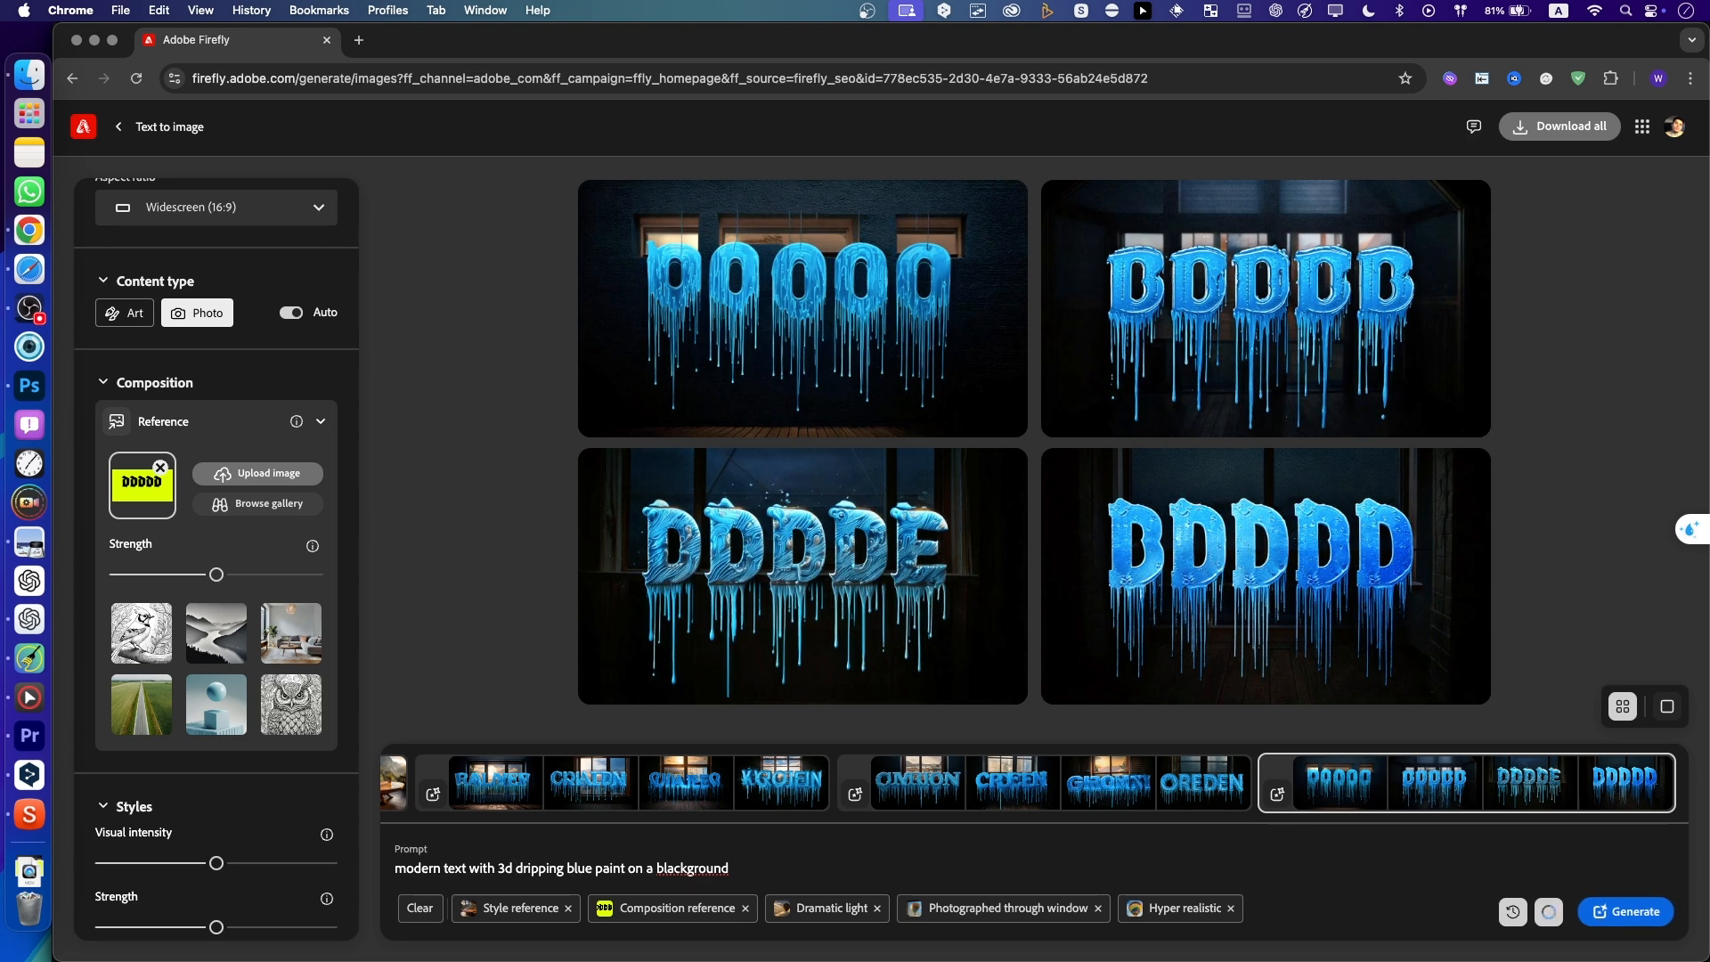
pyautogui.press('Return')
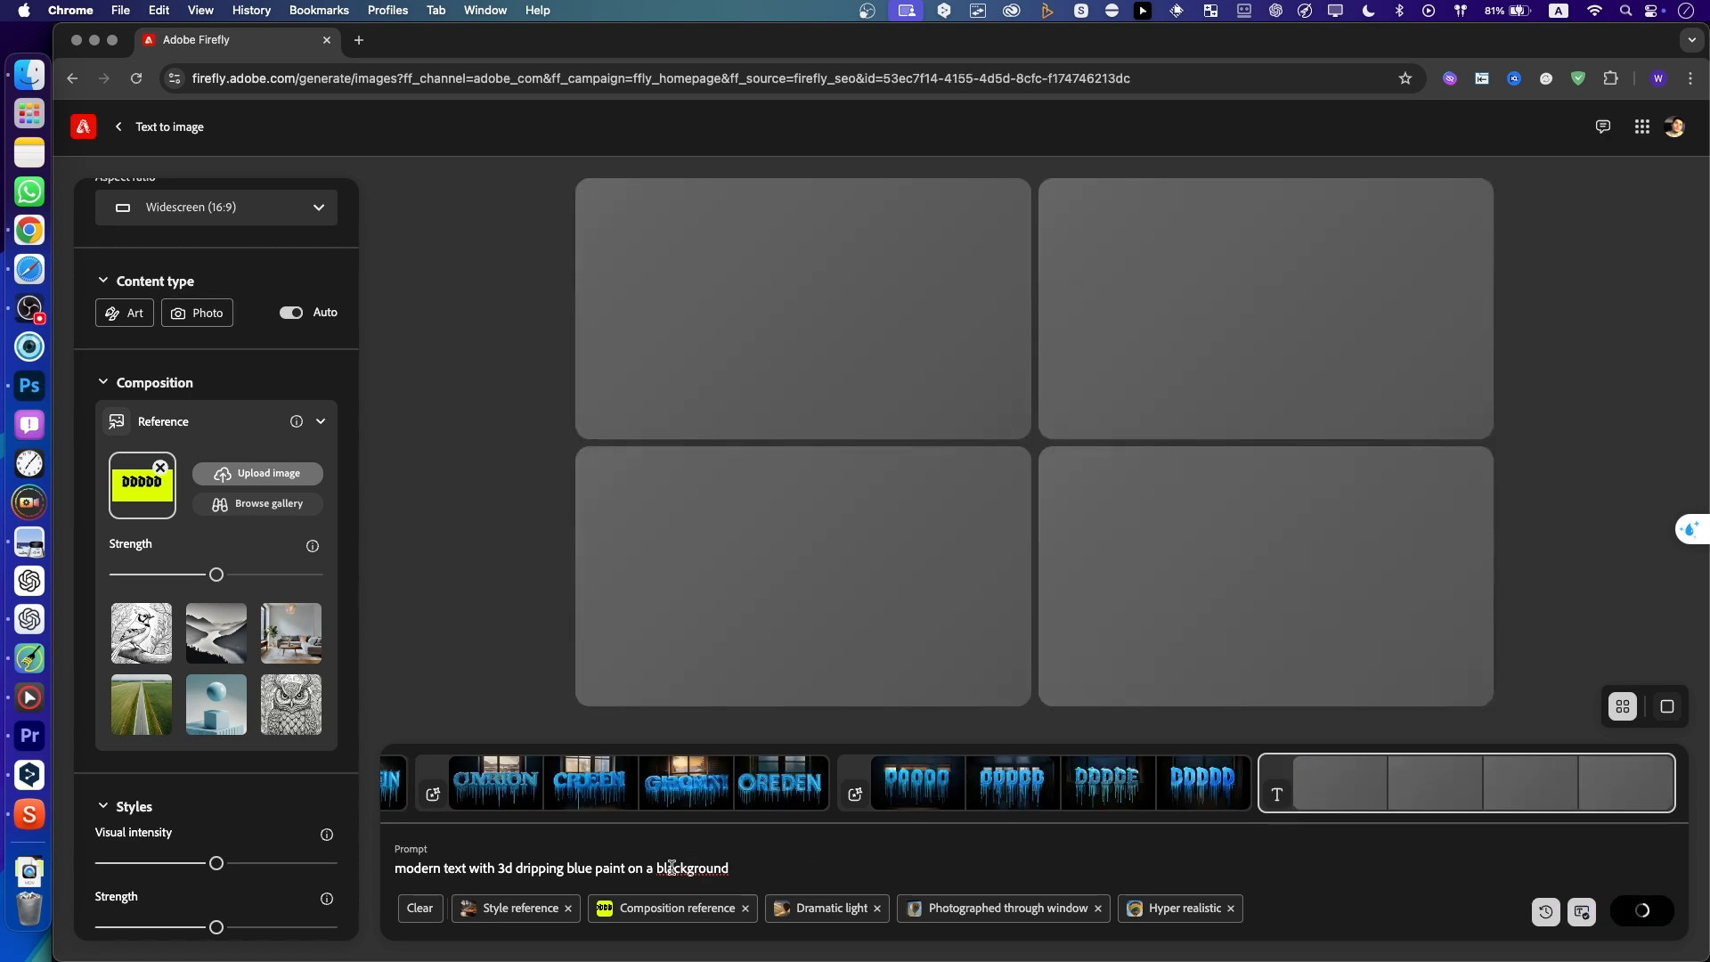
pyautogui.moveTo(656, 866)
pyautogui.mouseDown()
pyautogui.moveTo(821, 858)
pyautogui.moveTo(665, 859)
pyautogui.mouseUp()
pyautogui.press('BackSpace')
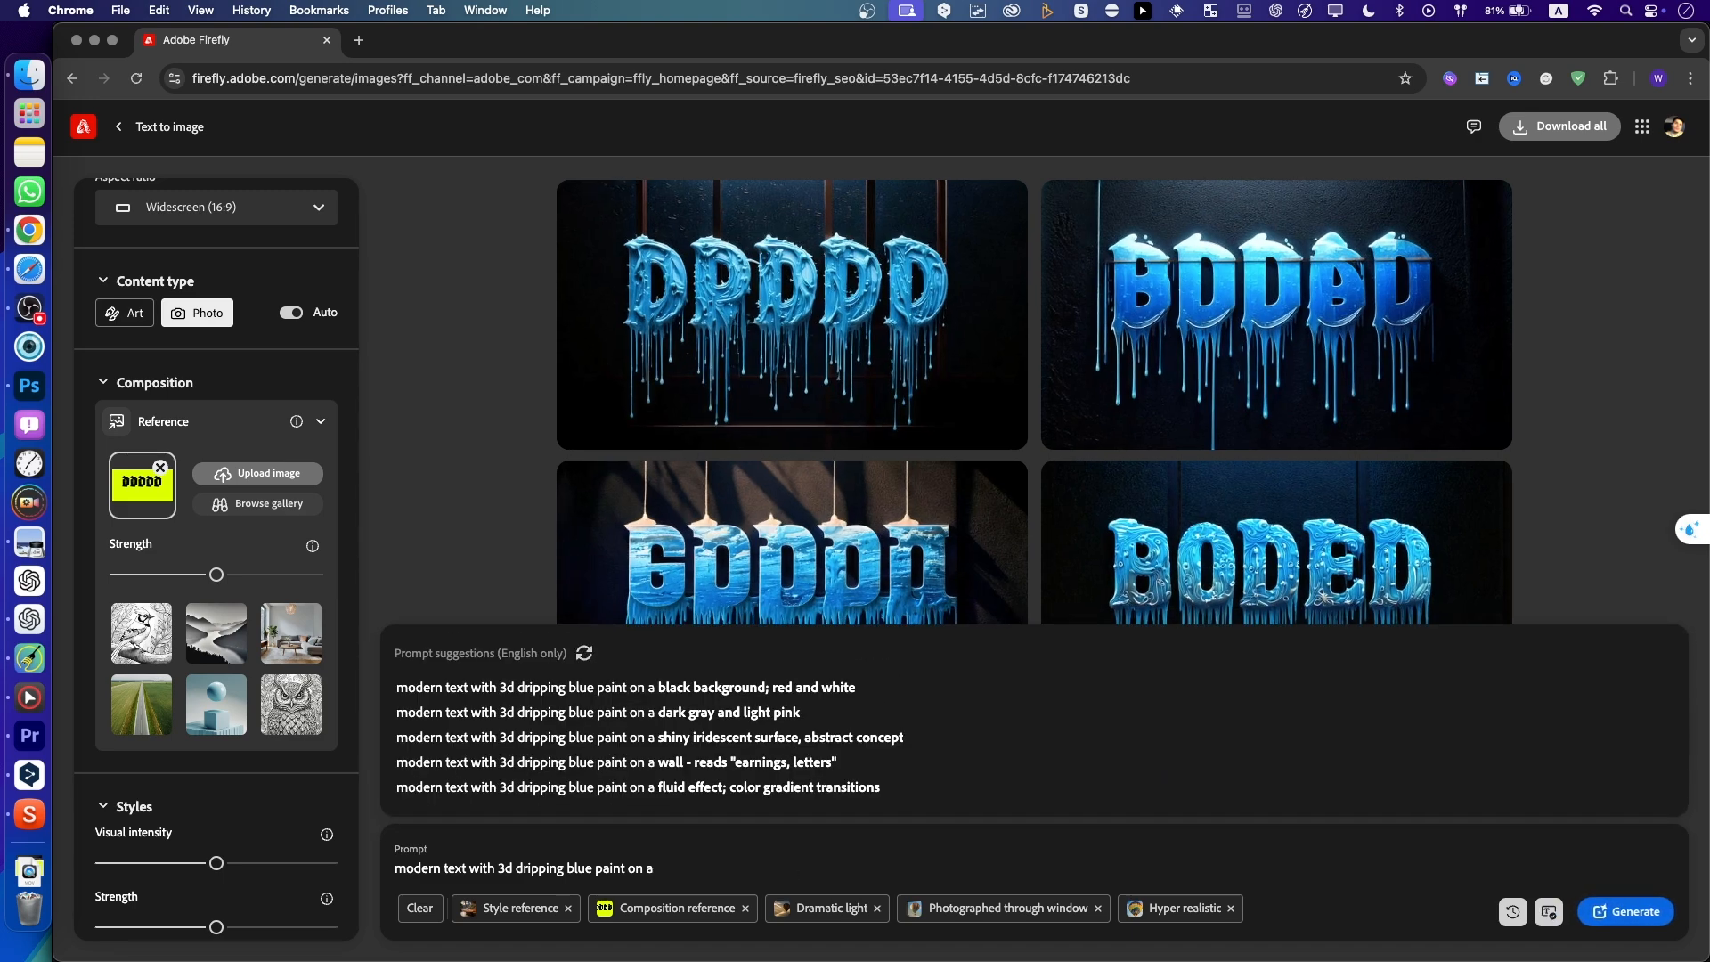
pyautogui.write('l dra')
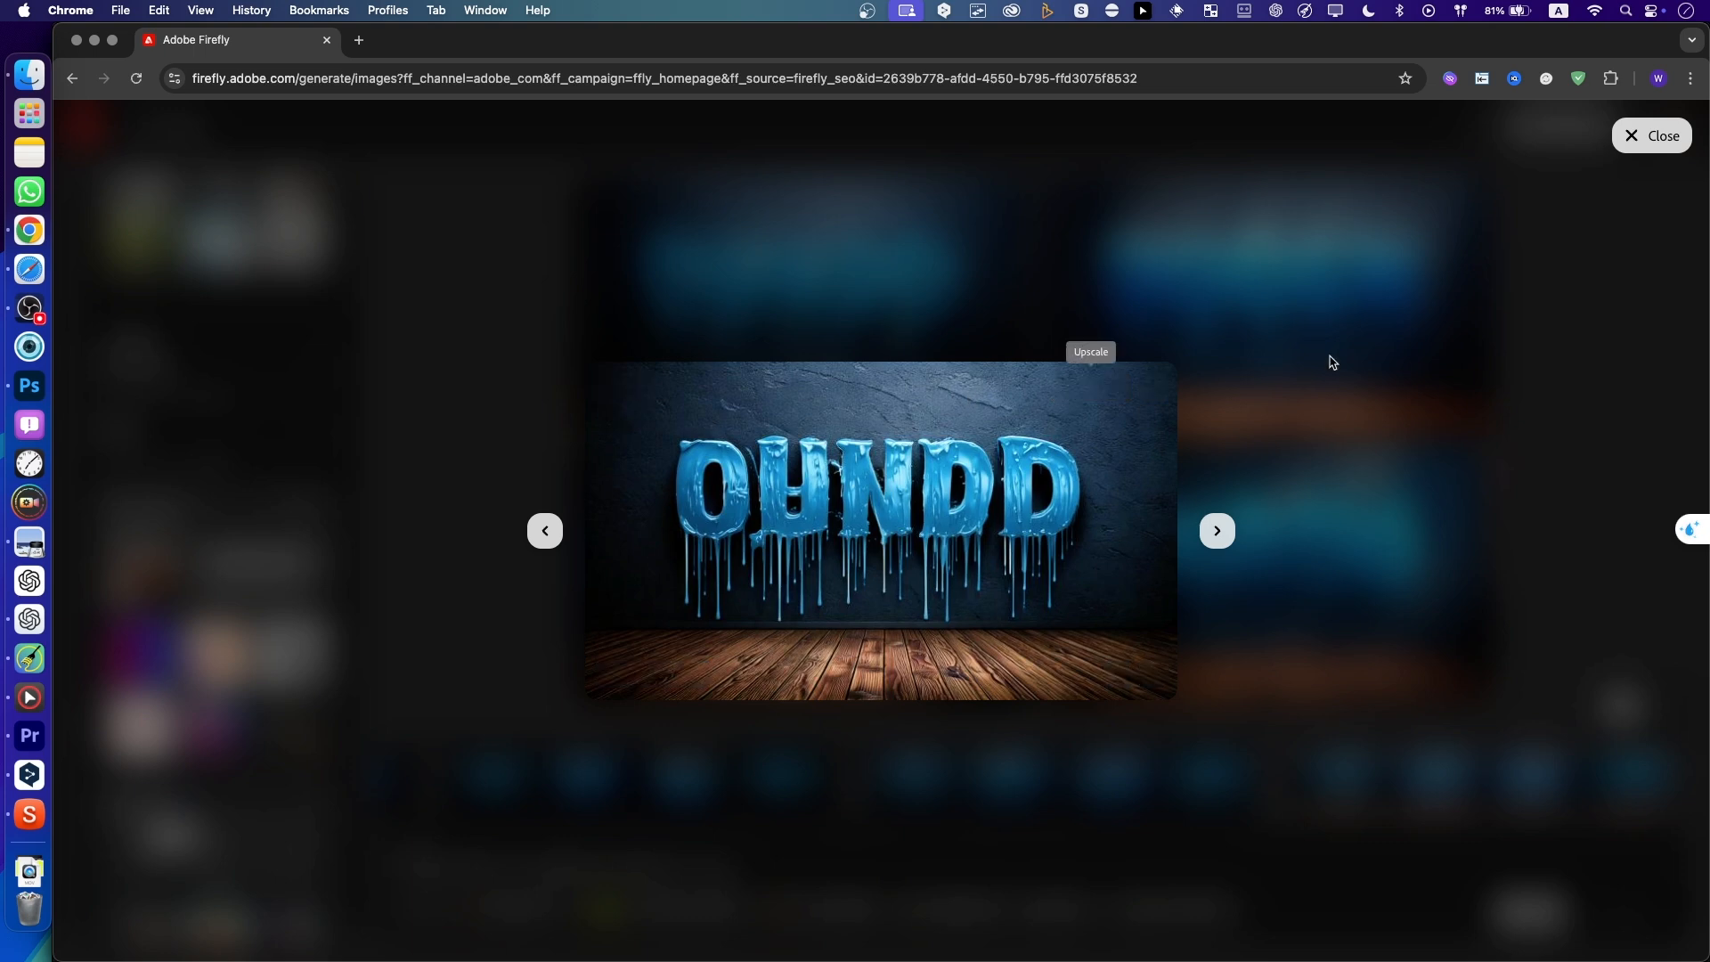
# Close the enlarged preview and upscale the first dripping-letter image
pyautogui.click(1329, 356)
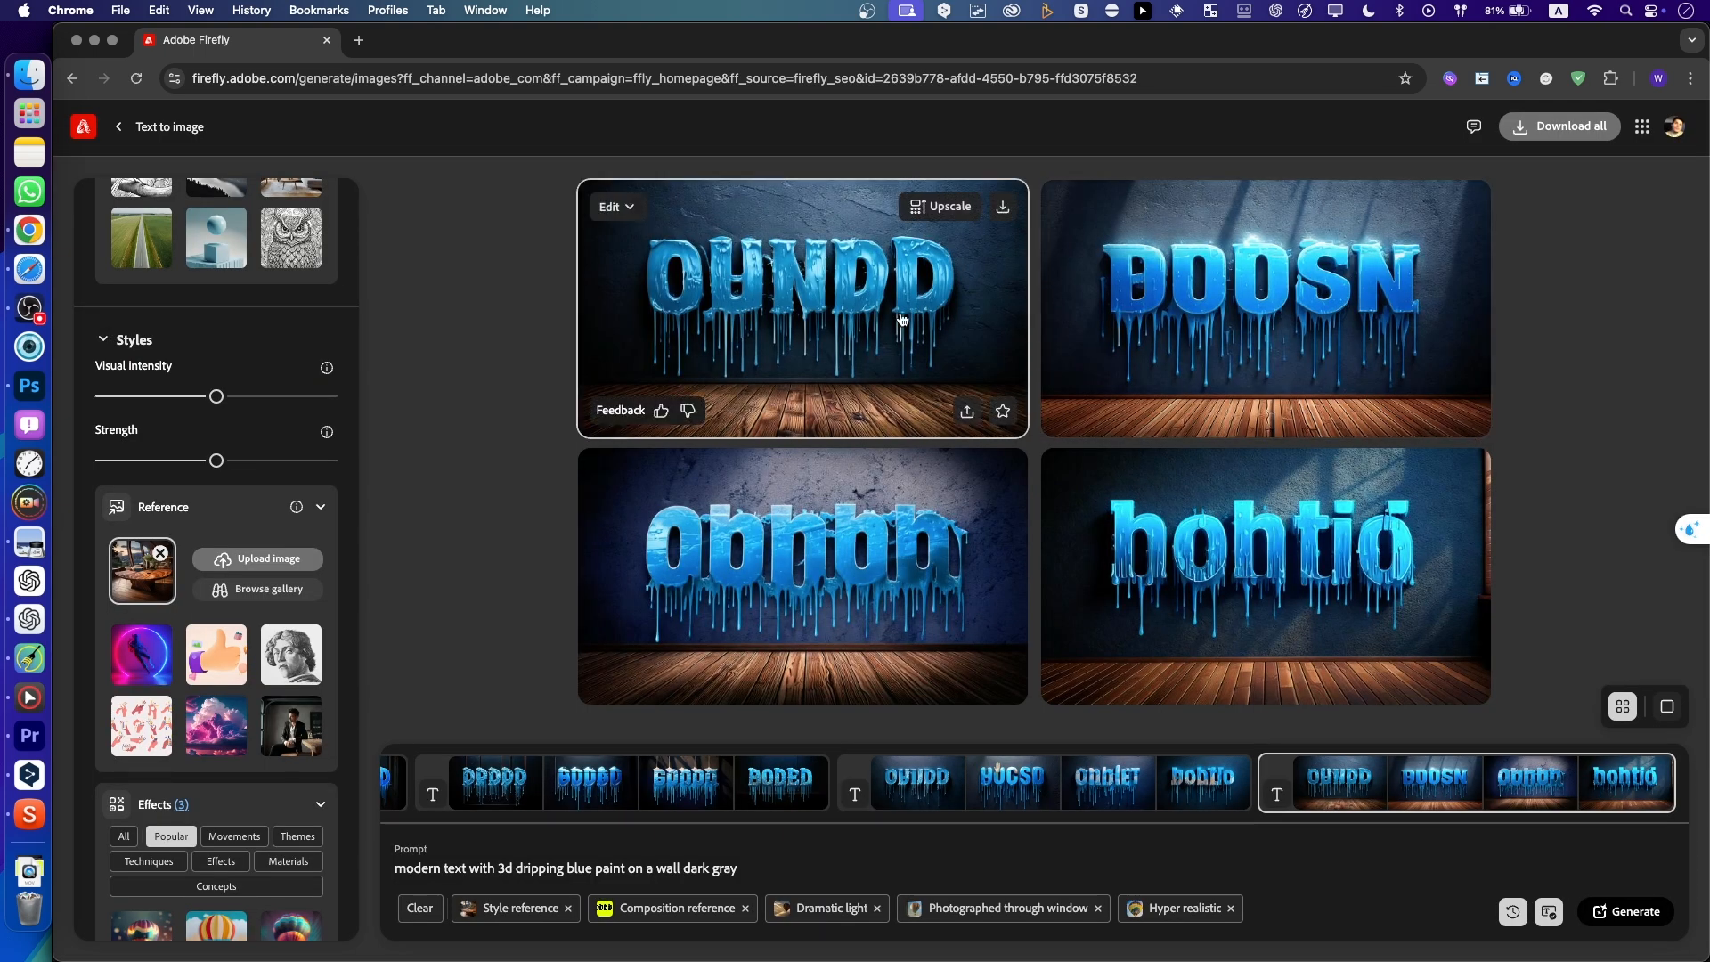
pyautogui.click(942, 206)
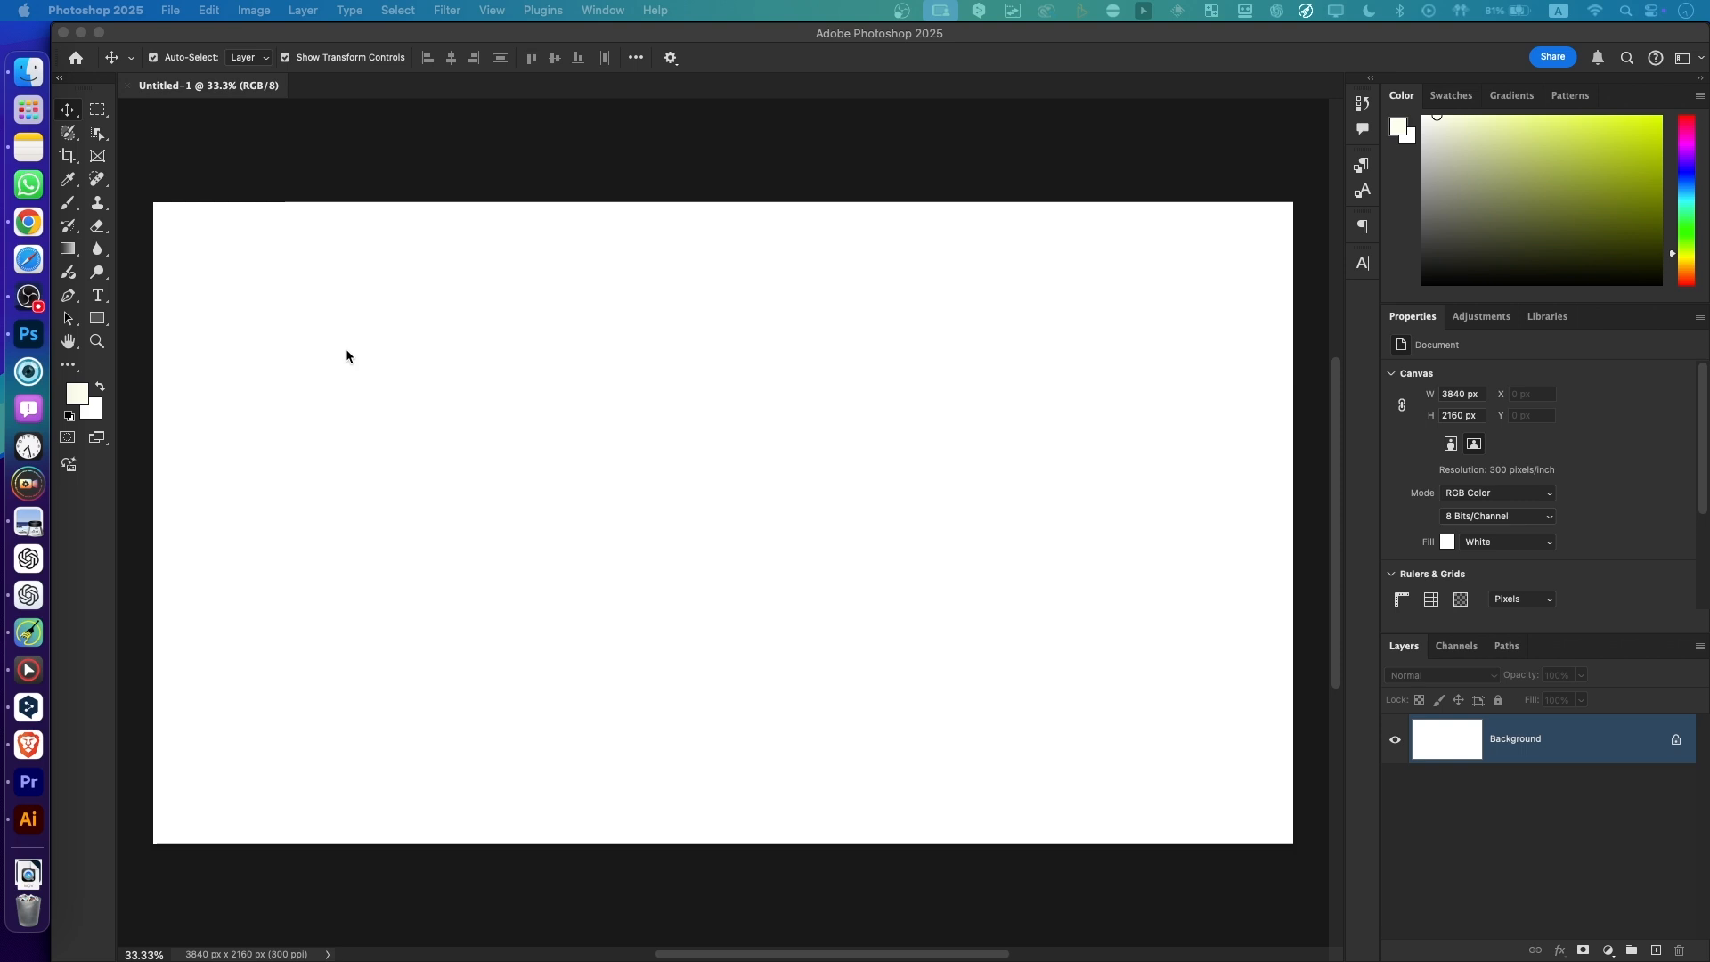
# Switch to Photoshop, place the Photoshop logo with a perspective distortion, and move it to the upper-left area of the canvas
pyautogui.rightClick(456, 416)
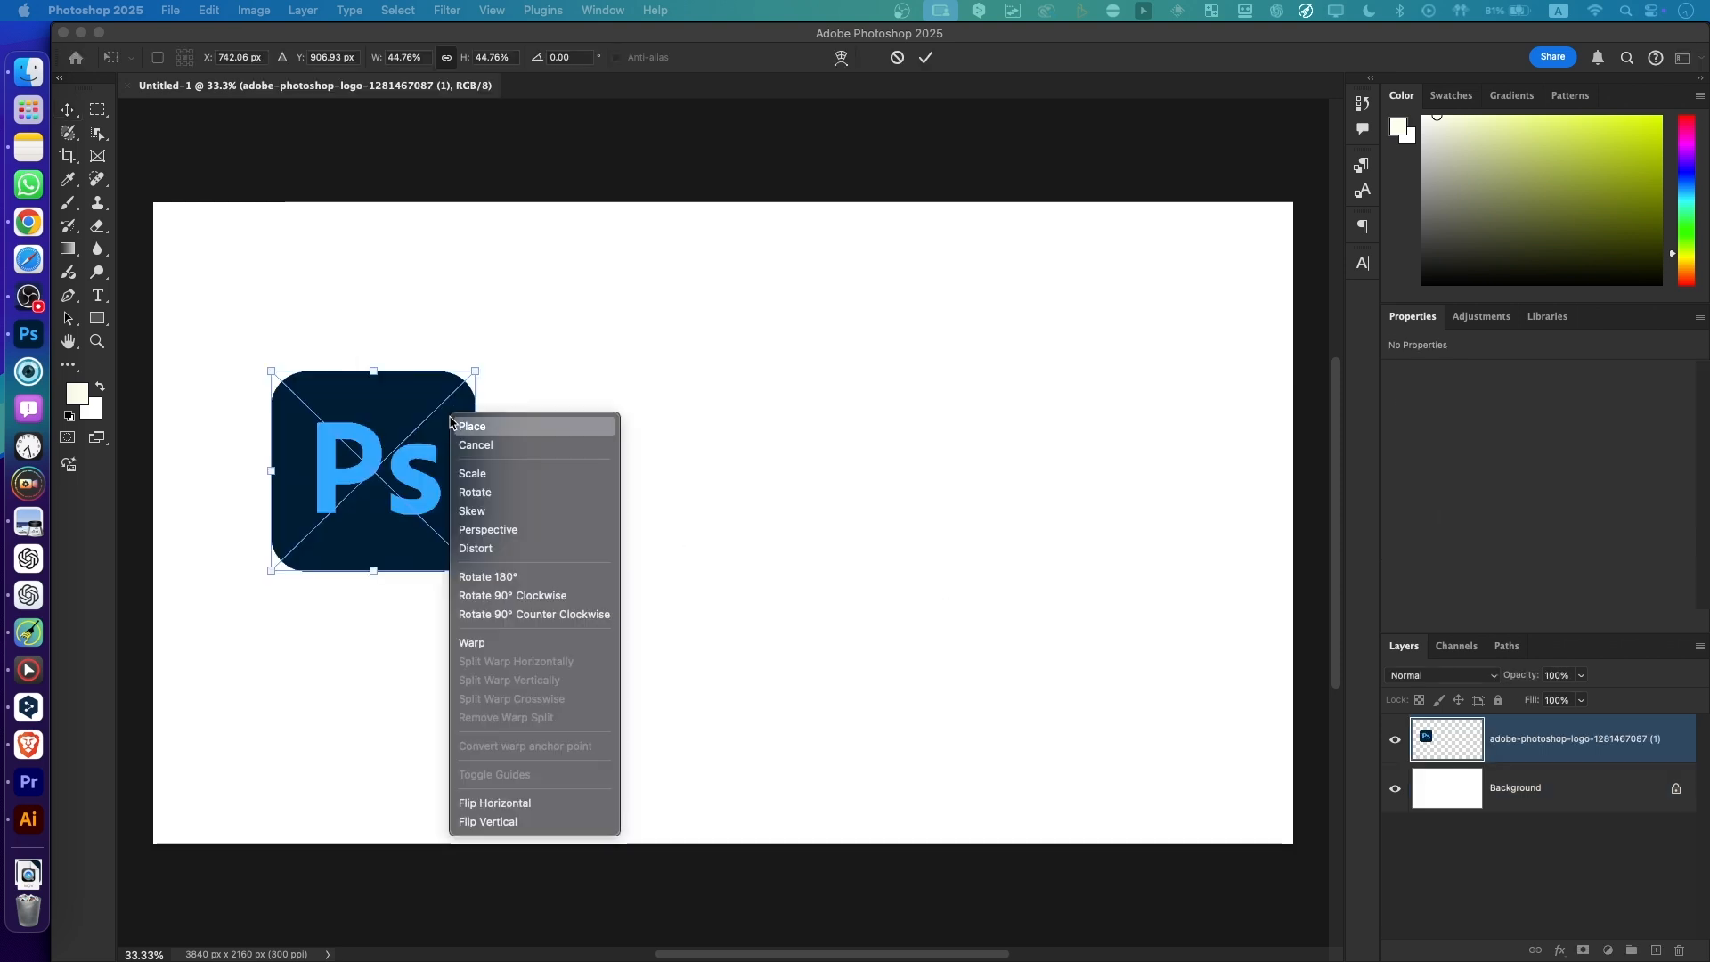
pyautogui.click(485, 529)
pyautogui.moveTo(475, 370); pyautogui.dragTo(369, 374)
pyautogui.press('Return')
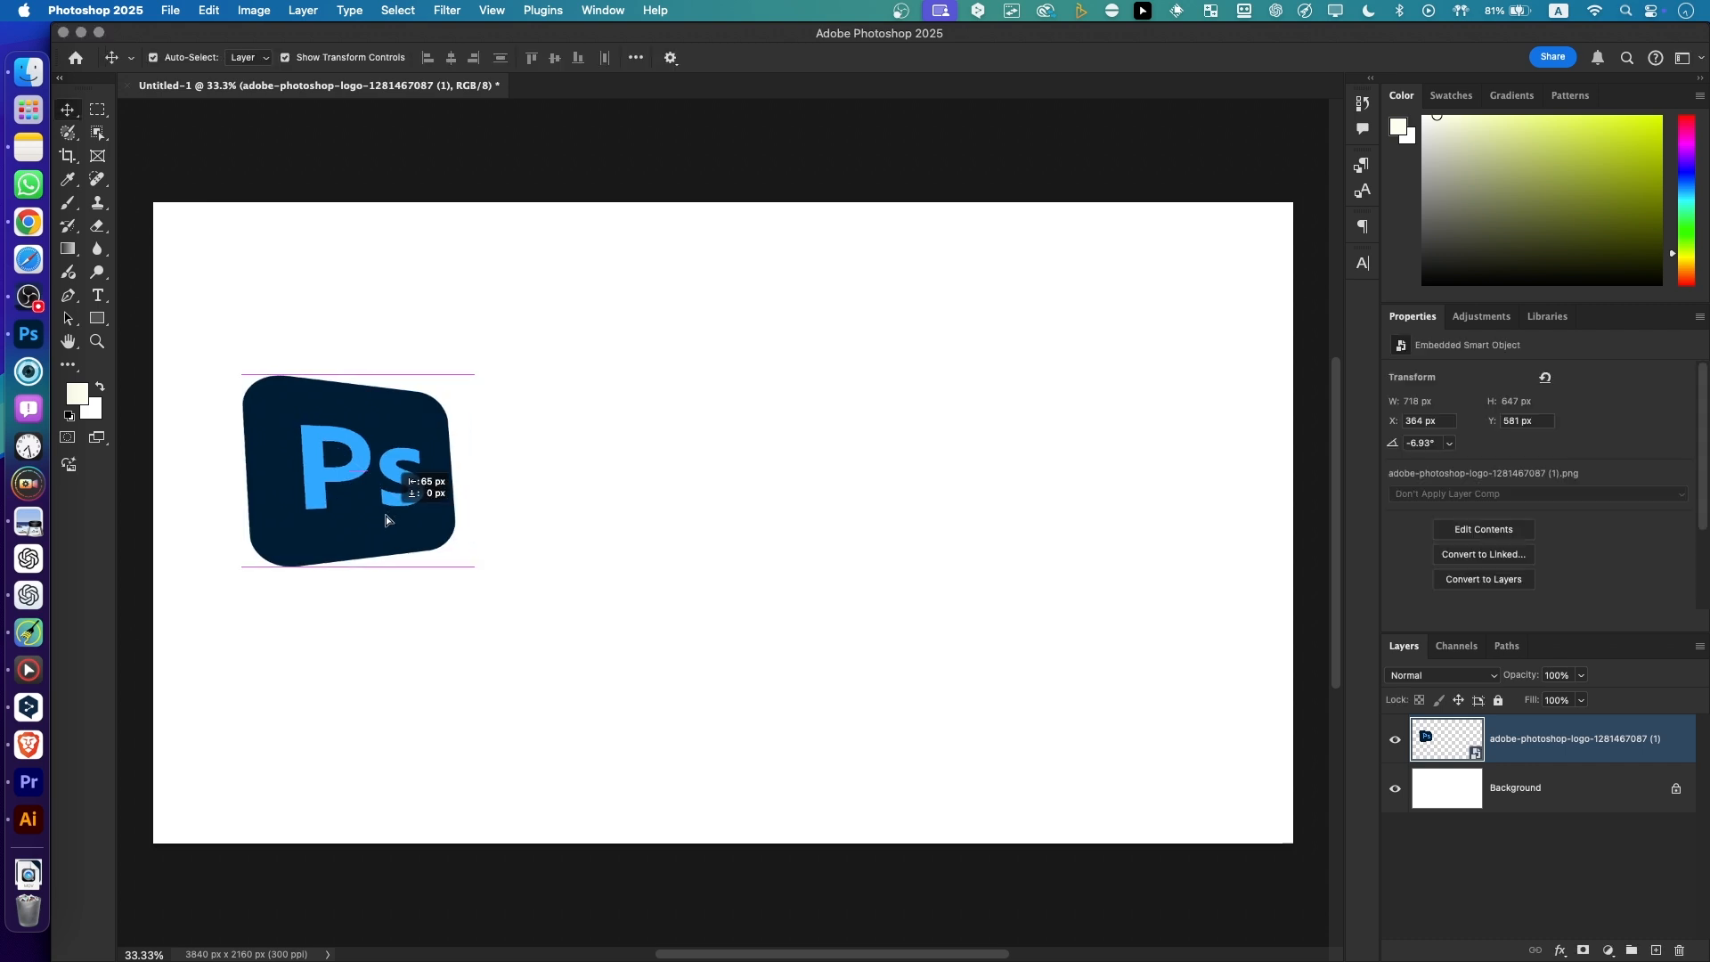
pyautogui.press('super+t')
pyautogui.moveTo(425, 464); pyautogui.dragTo(367, 348)
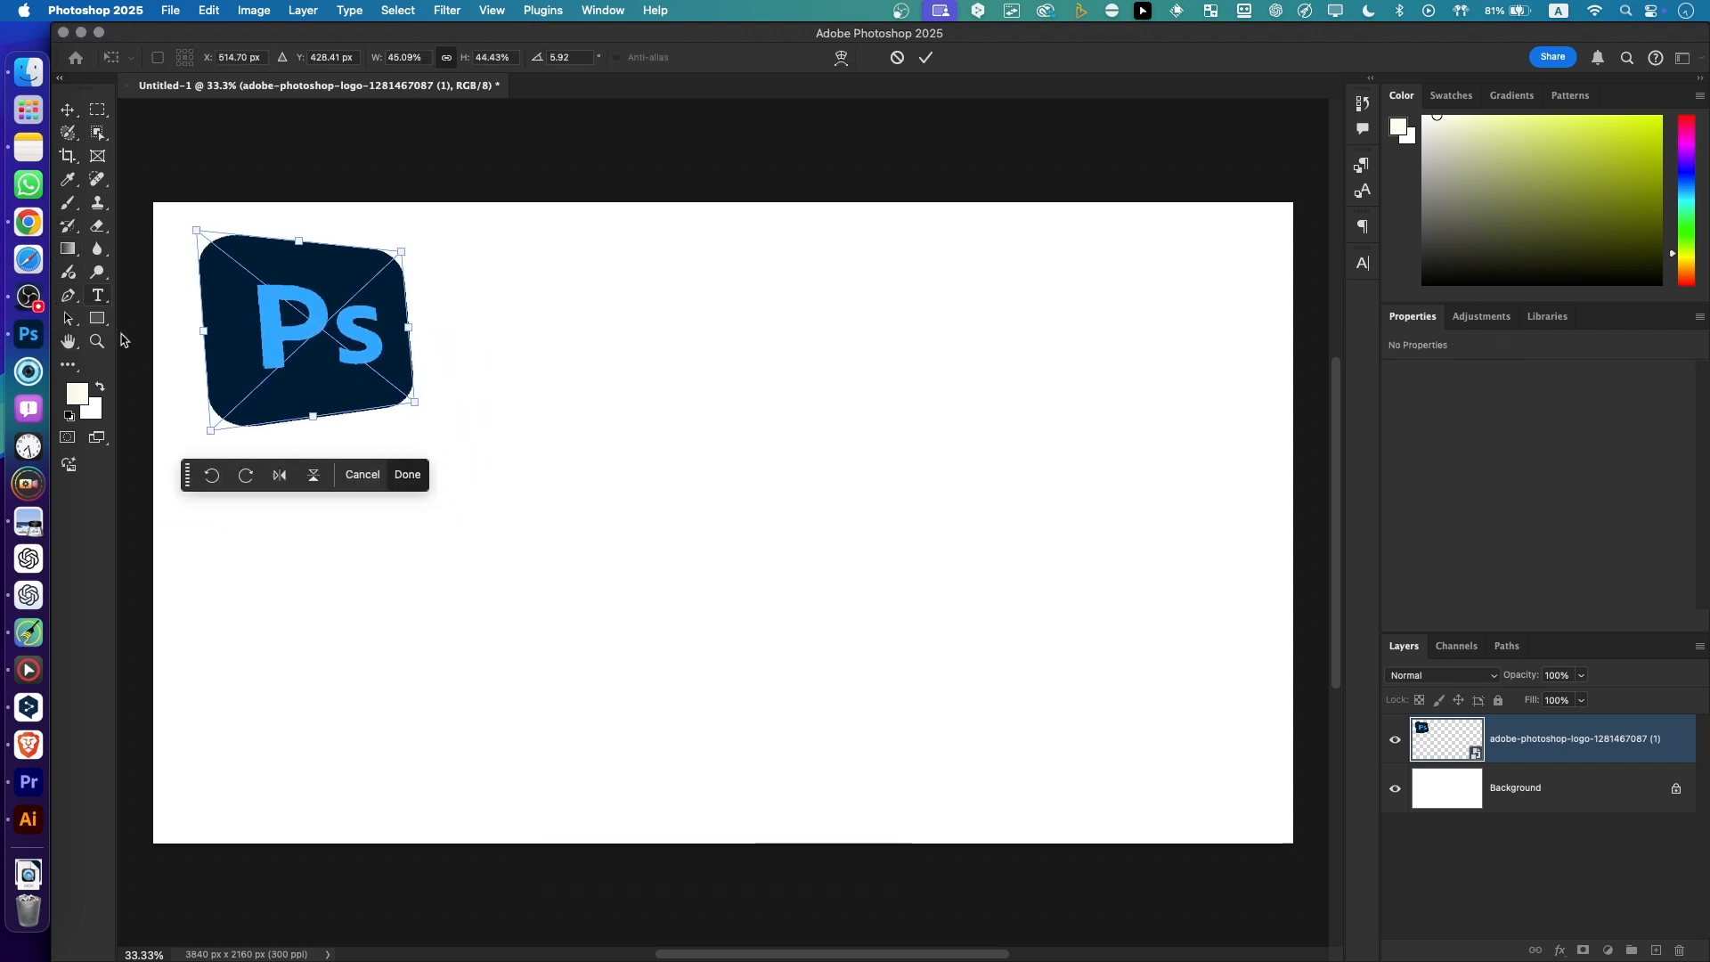
# Add the text BROWSER in the Adhesive Nr. Seven font below the logo and enlarge it to about 148 pt
pyautogui.click(98, 296)
pyautogui.click(528, 528)
pyautogui.click(68, 109)
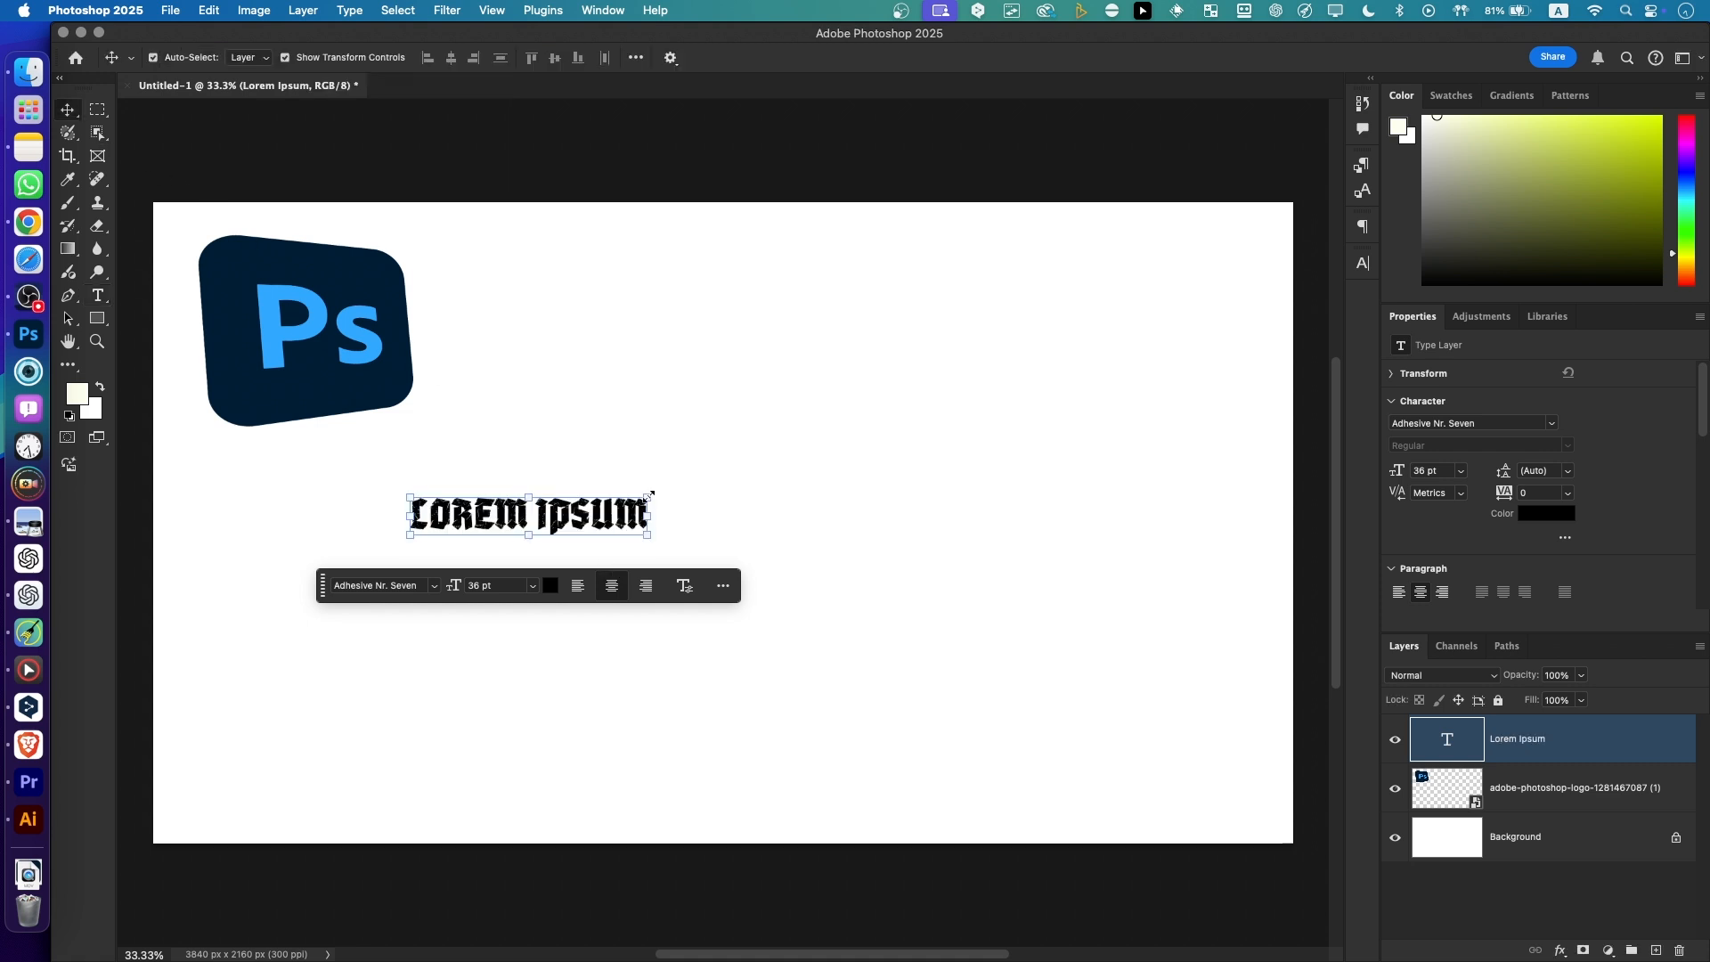
pyautogui.moveTo(648, 497); pyautogui.dragTo(1043, 371)
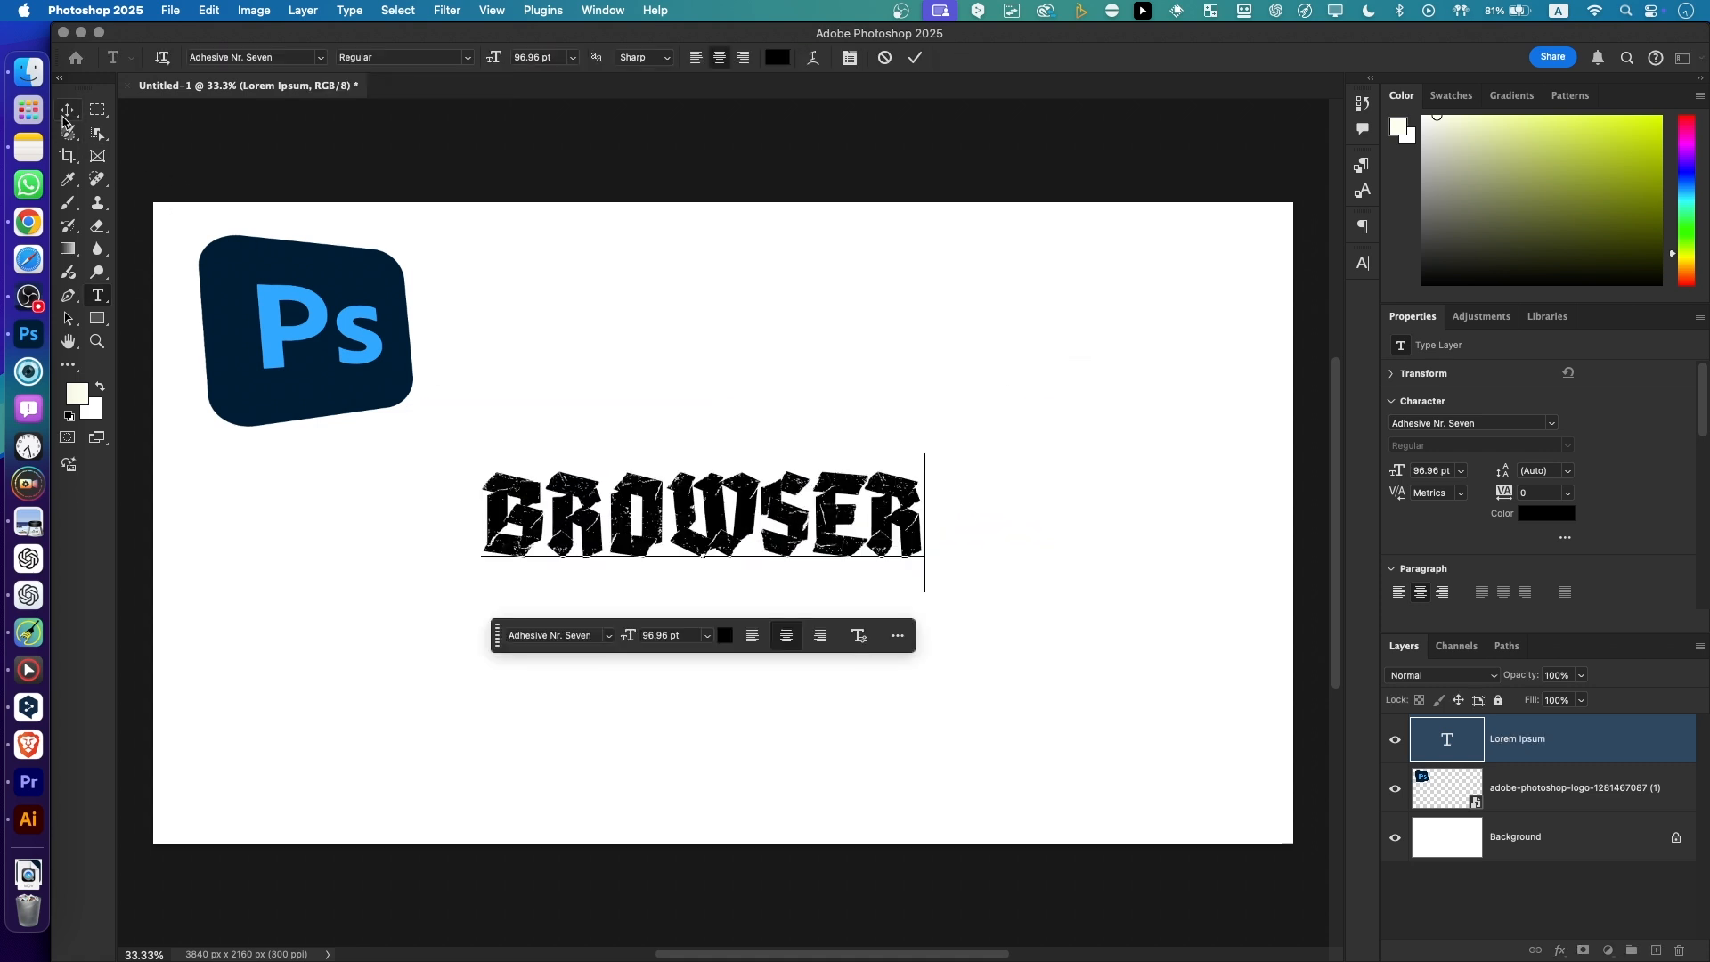
pyautogui.click(68, 110)
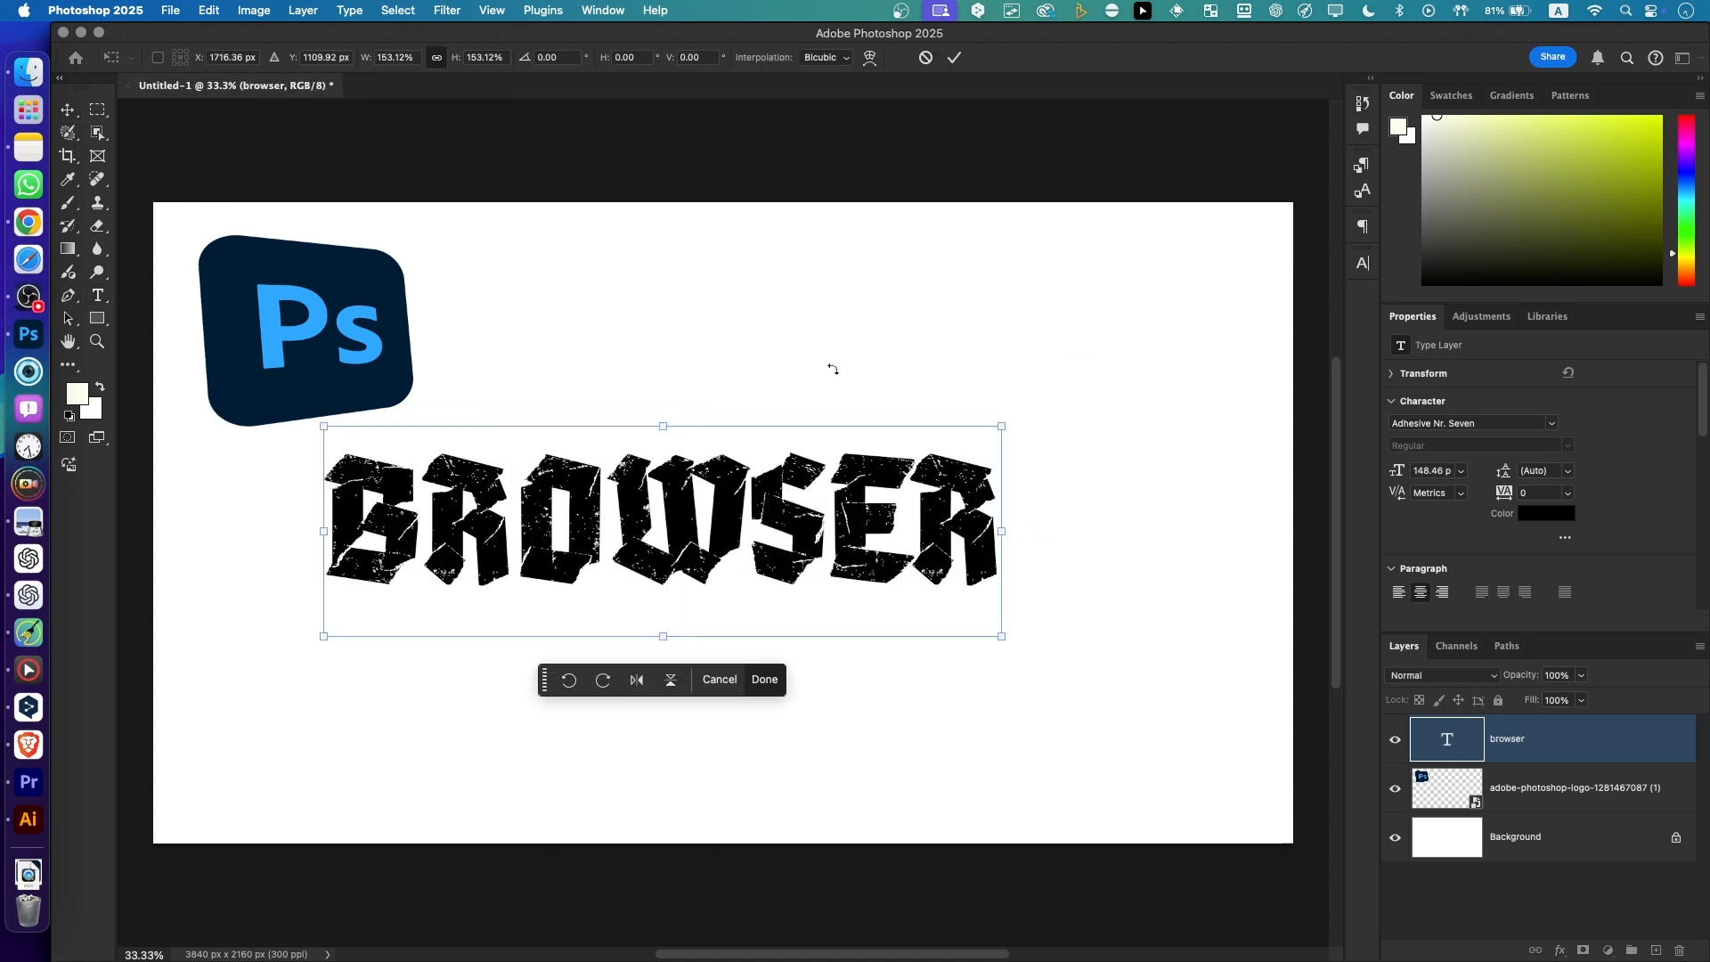
# Merge the BROWSER text layer and the Photoshop logo layer into one layer, keeping the Background separate
pyautogui.click(1546, 787)
pyautogui.rightClick(1535, 787)
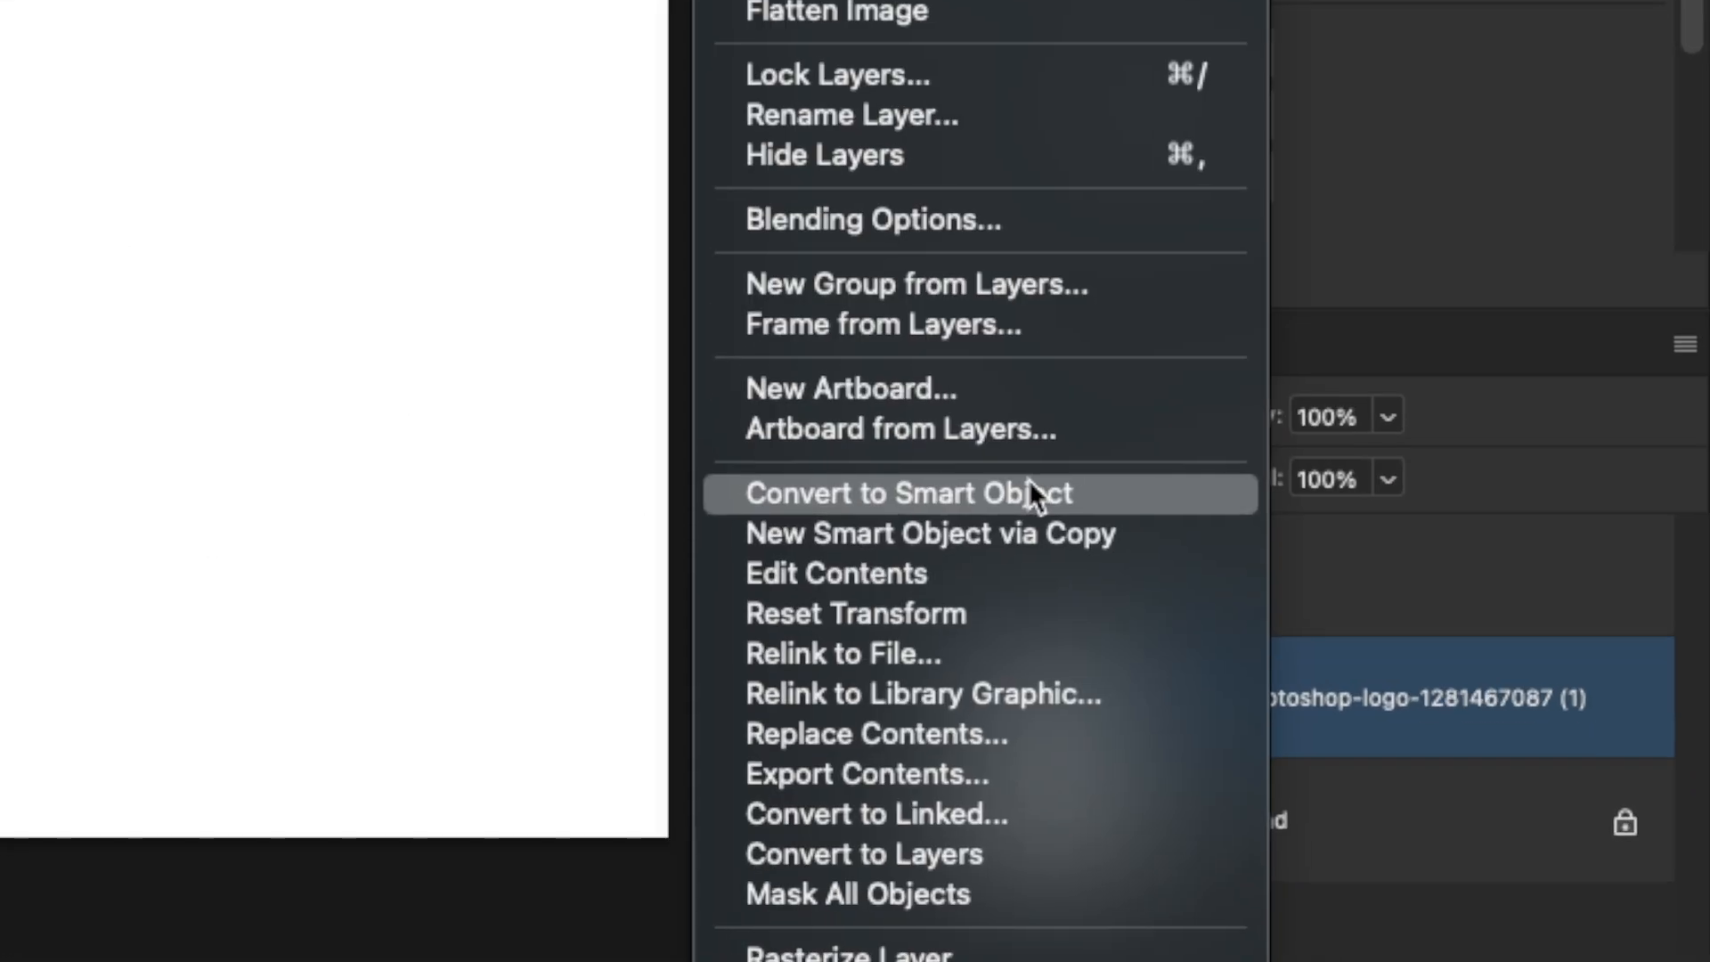
pyautogui.click(1436, 704)
pyautogui.click(1231, 595)
pyautogui.keyDown('shift'); pyautogui.click(1527, 693); pyautogui.keyUp('shift')
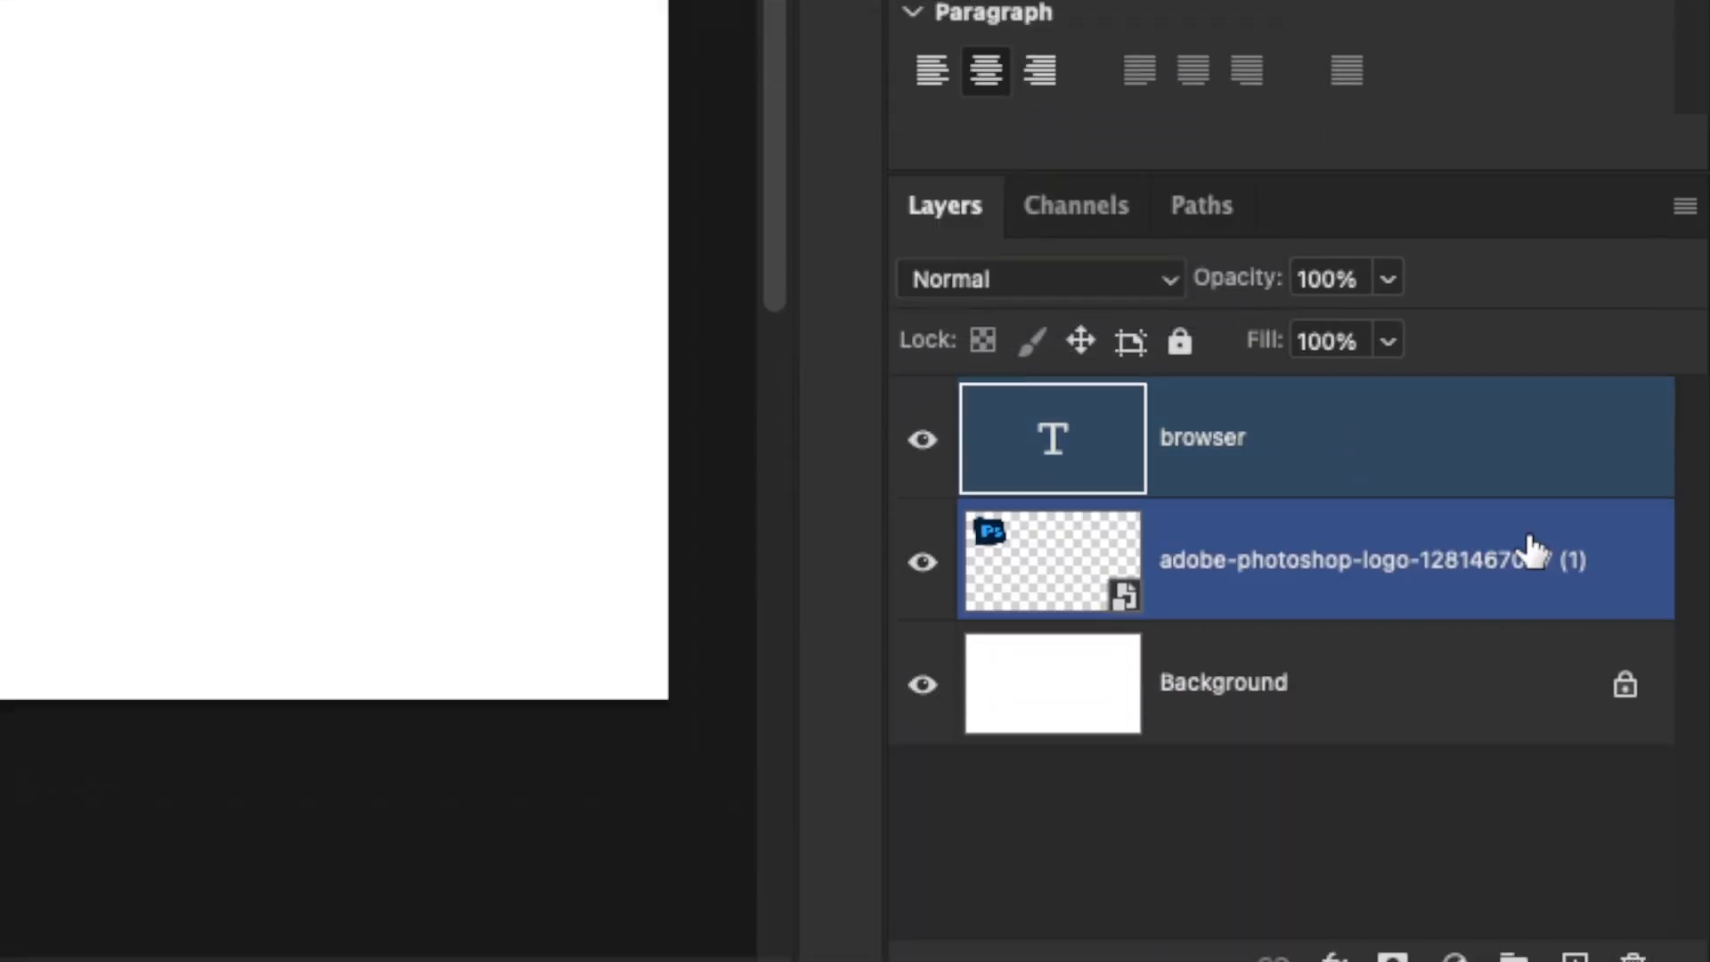
pyautogui.rightClick(1559, 544)
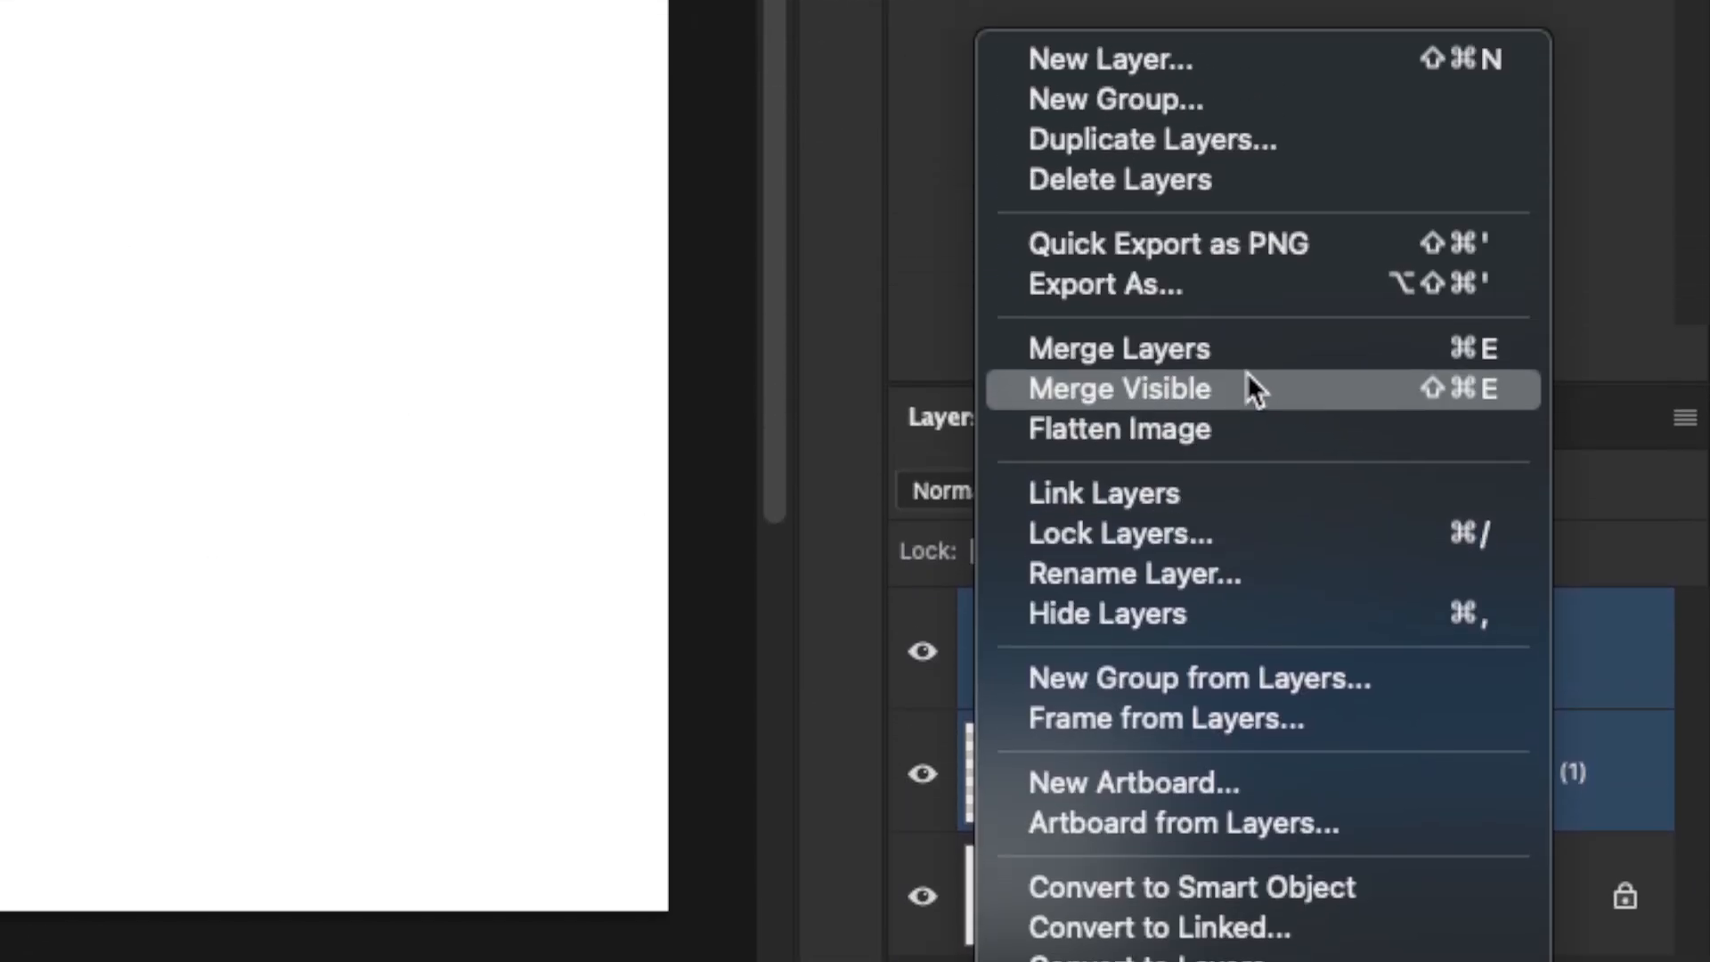
pyautogui.click(1082, 446)
pyautogui.click(445, 13)
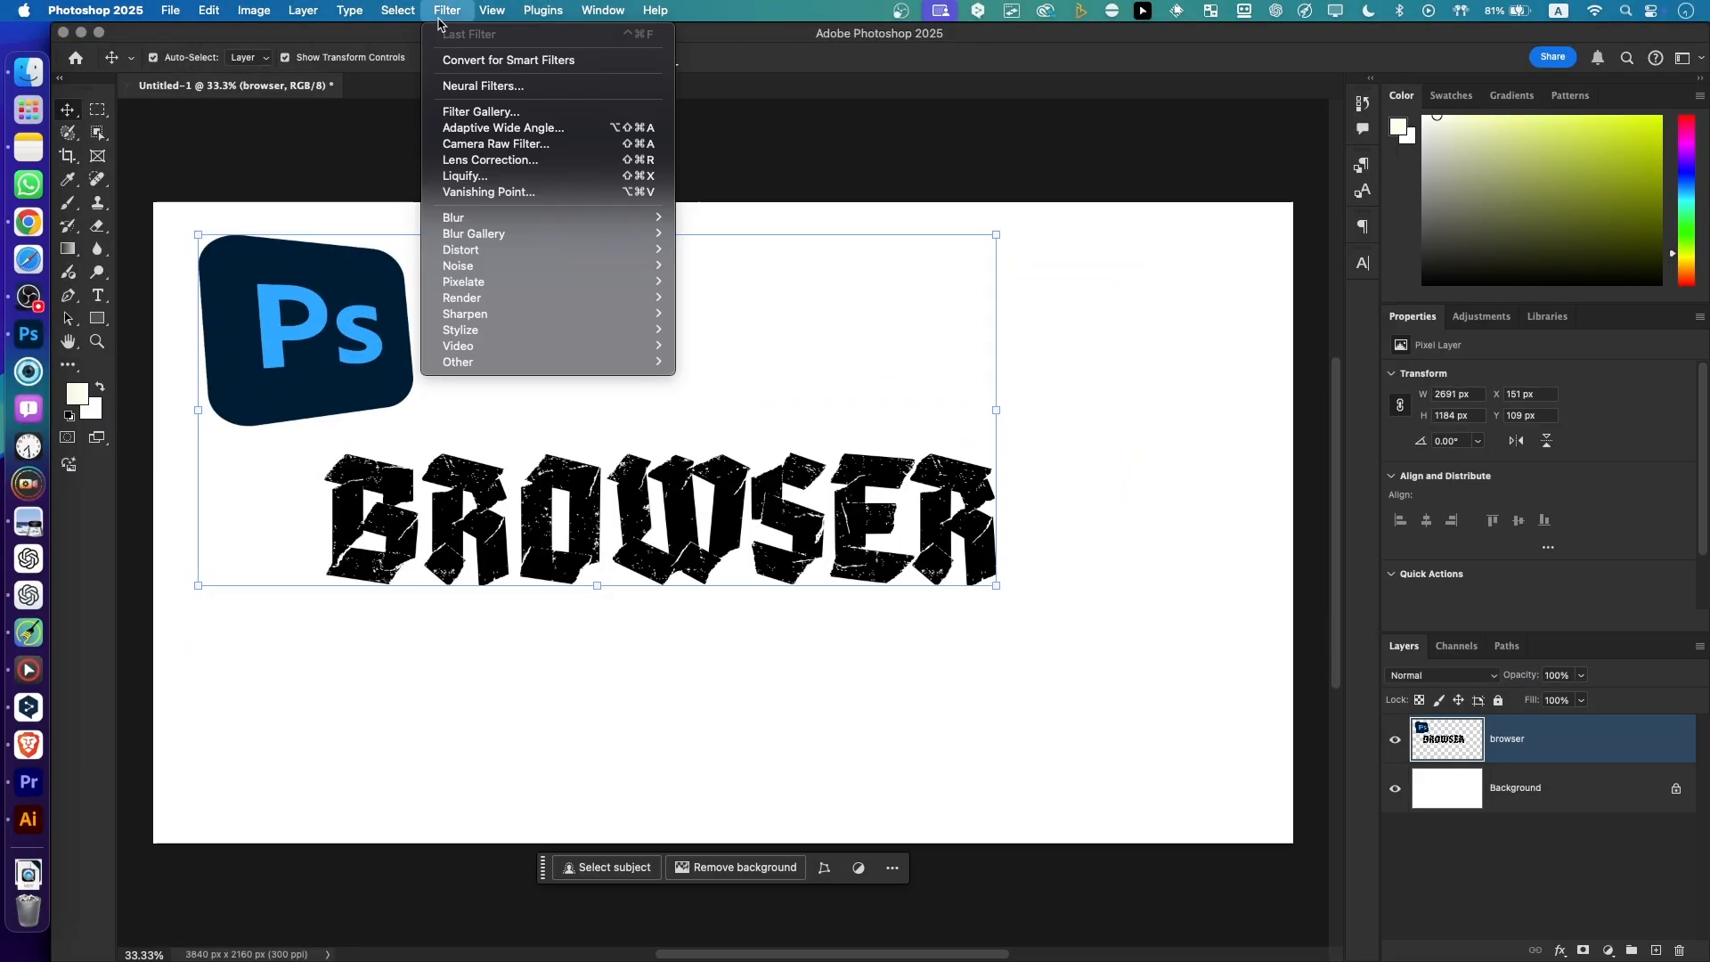
pyautogui.click(467, 177)
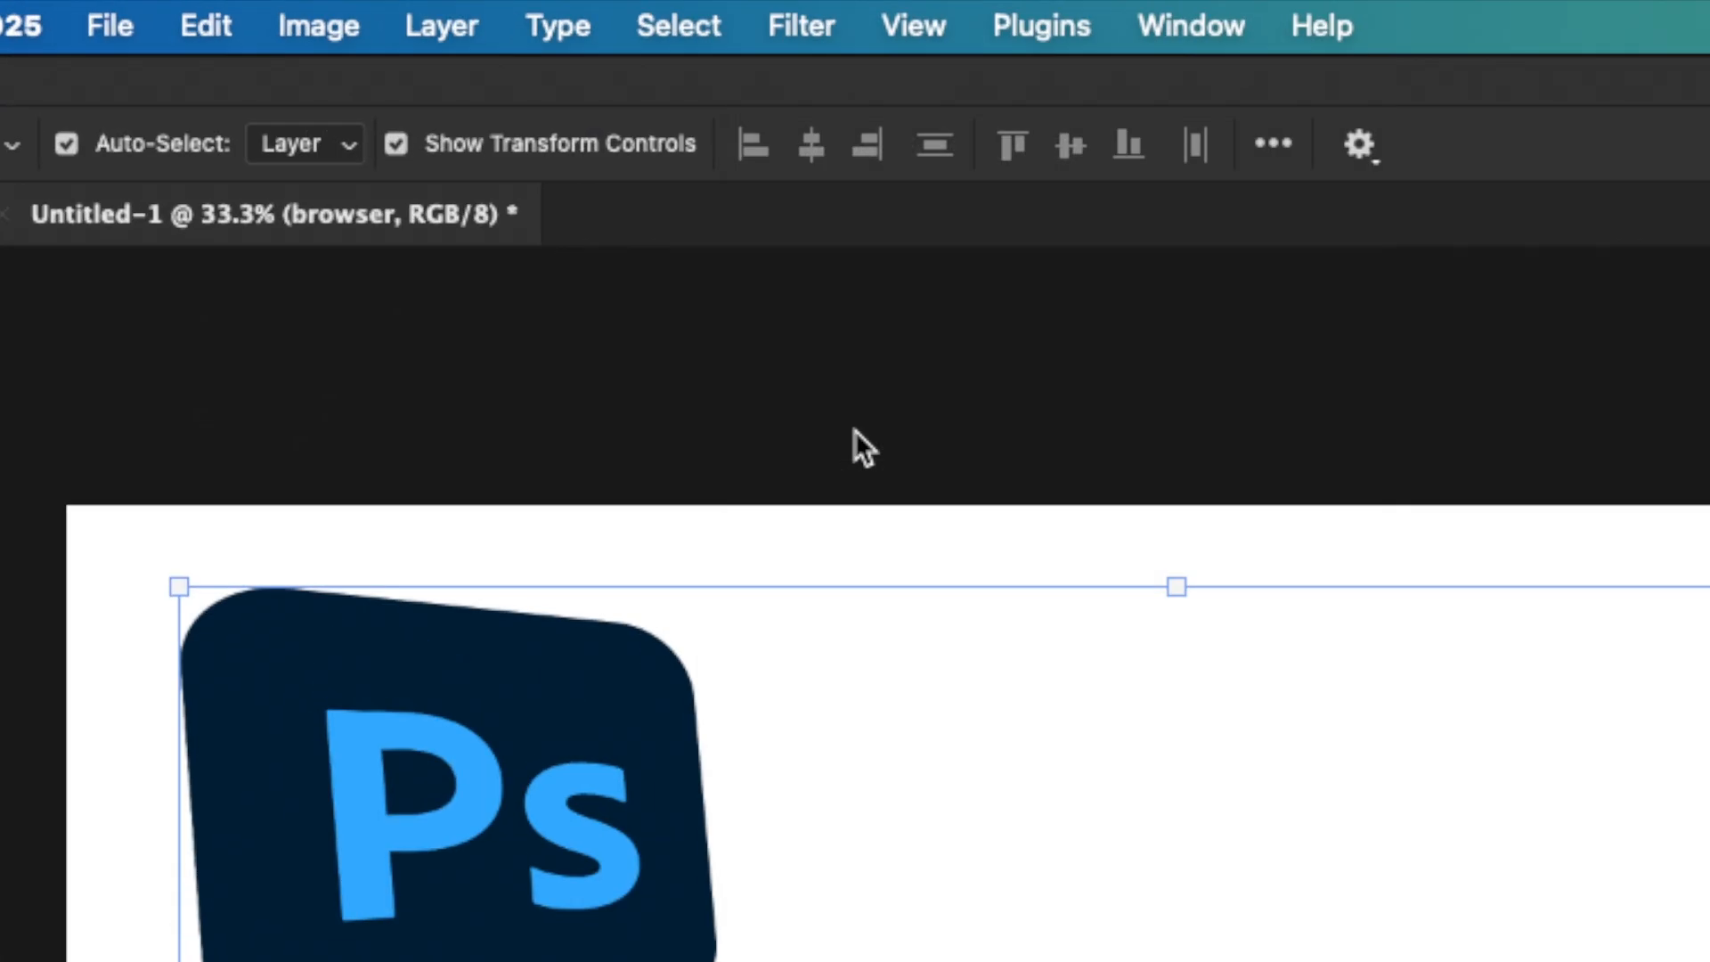
pyautogui.click(946, 734)
pyautogui.click(447, 11)
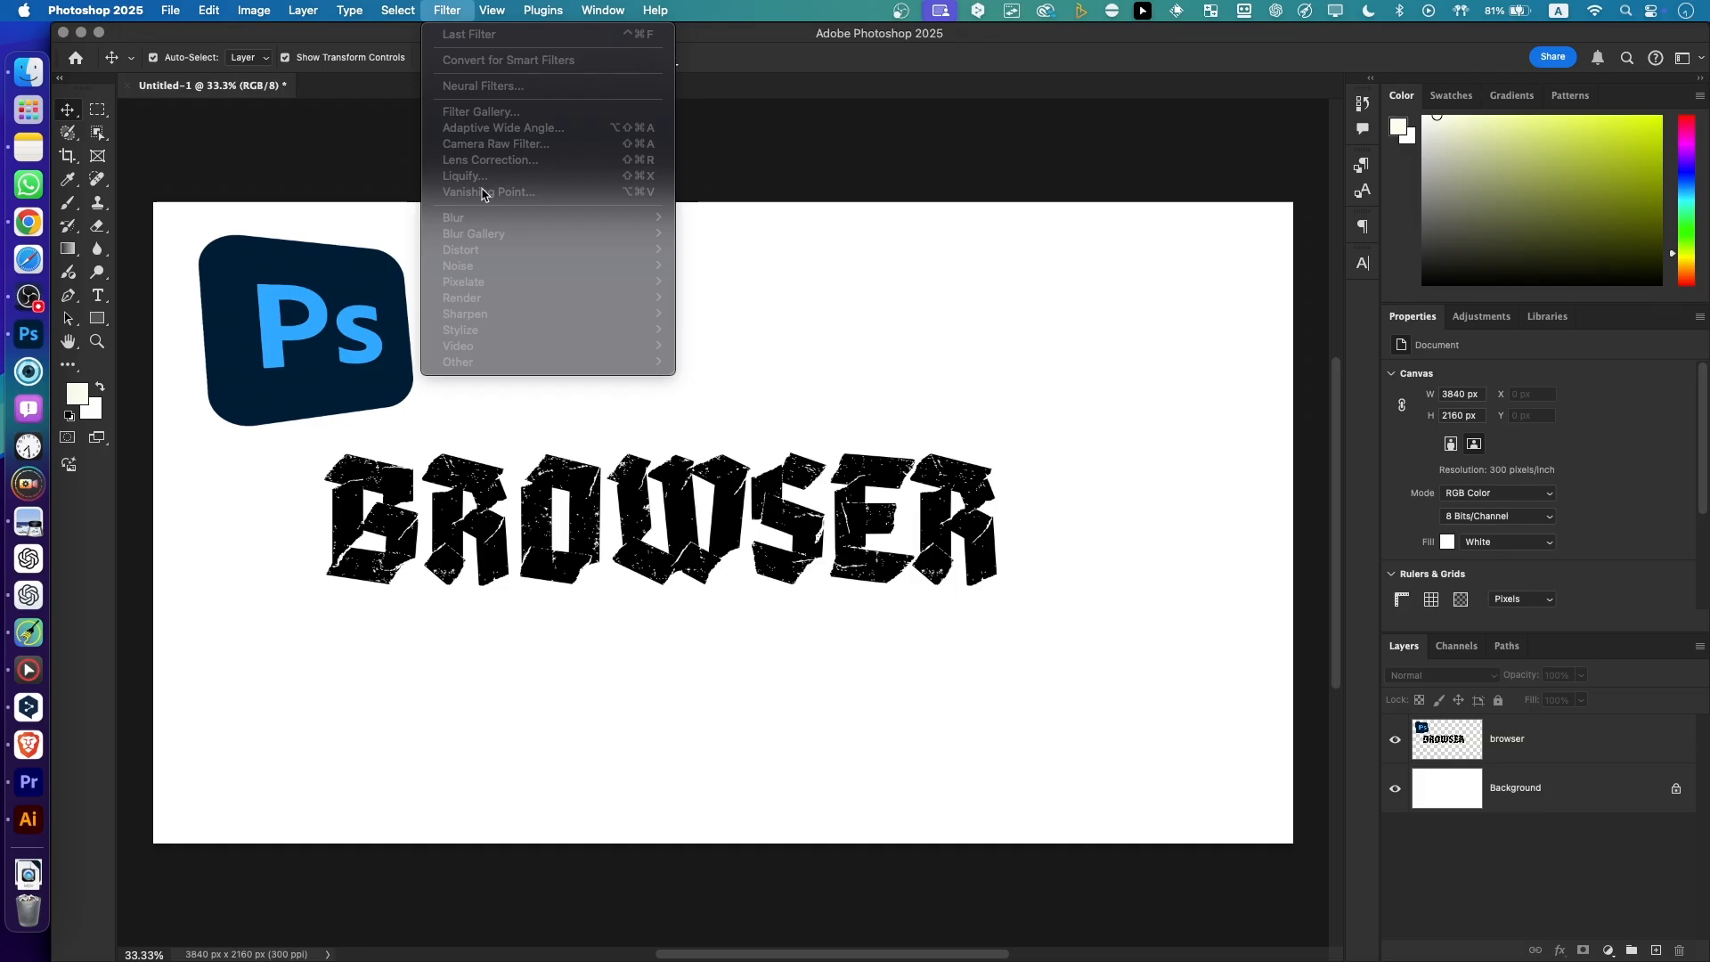
pyautogui.click(1454, 739)
pyautogui.click(1454, 739)
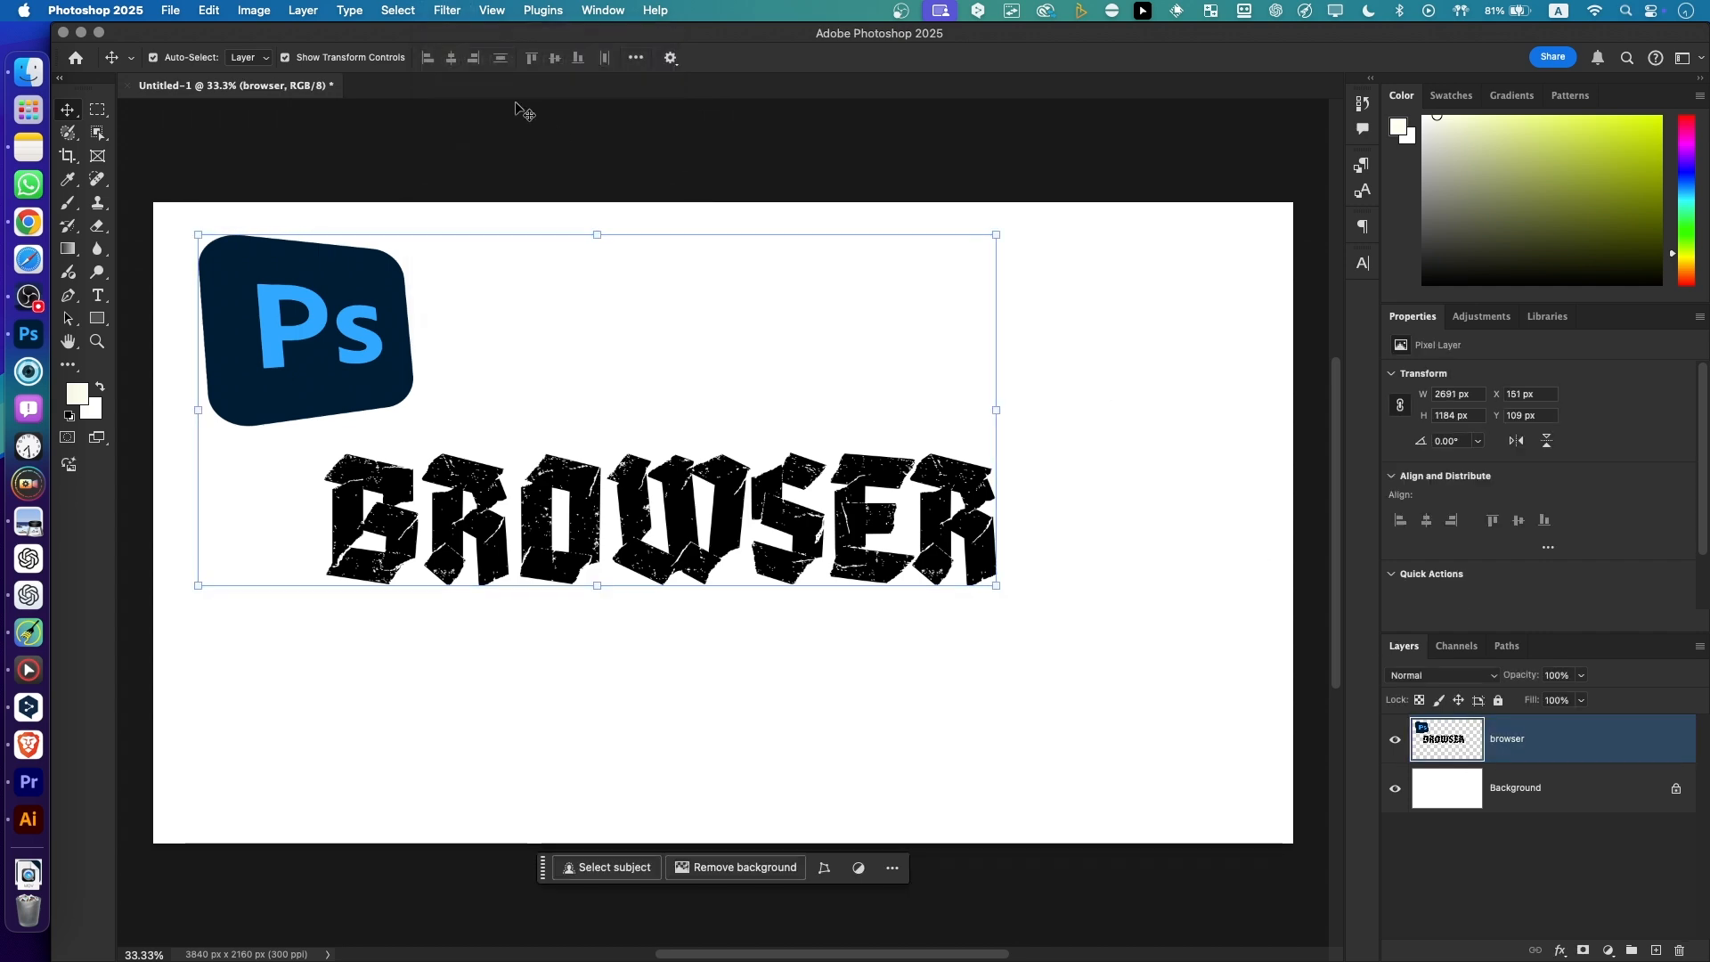
# Liquify the merged layer with a 310 brush, pulling long drips down from the logo and BROWSER letters and pushing the logo's corners outward
pyautogui.click(447, 10)
pyautogui.click(472, 177)
pyautogui.moveTo(196, 390); pyautogui.dragTo(237, 453)
pyautogui.moveTo(333, 382)
pyautogui.mouseDown()
pyautogui.moveTo(229, 409)
pyautogui.moveTo(223, 449)
pyautogui.moveTo(237, 613)
pyautogui.moveTo(294, 650)
pyautogui.mouseUp()
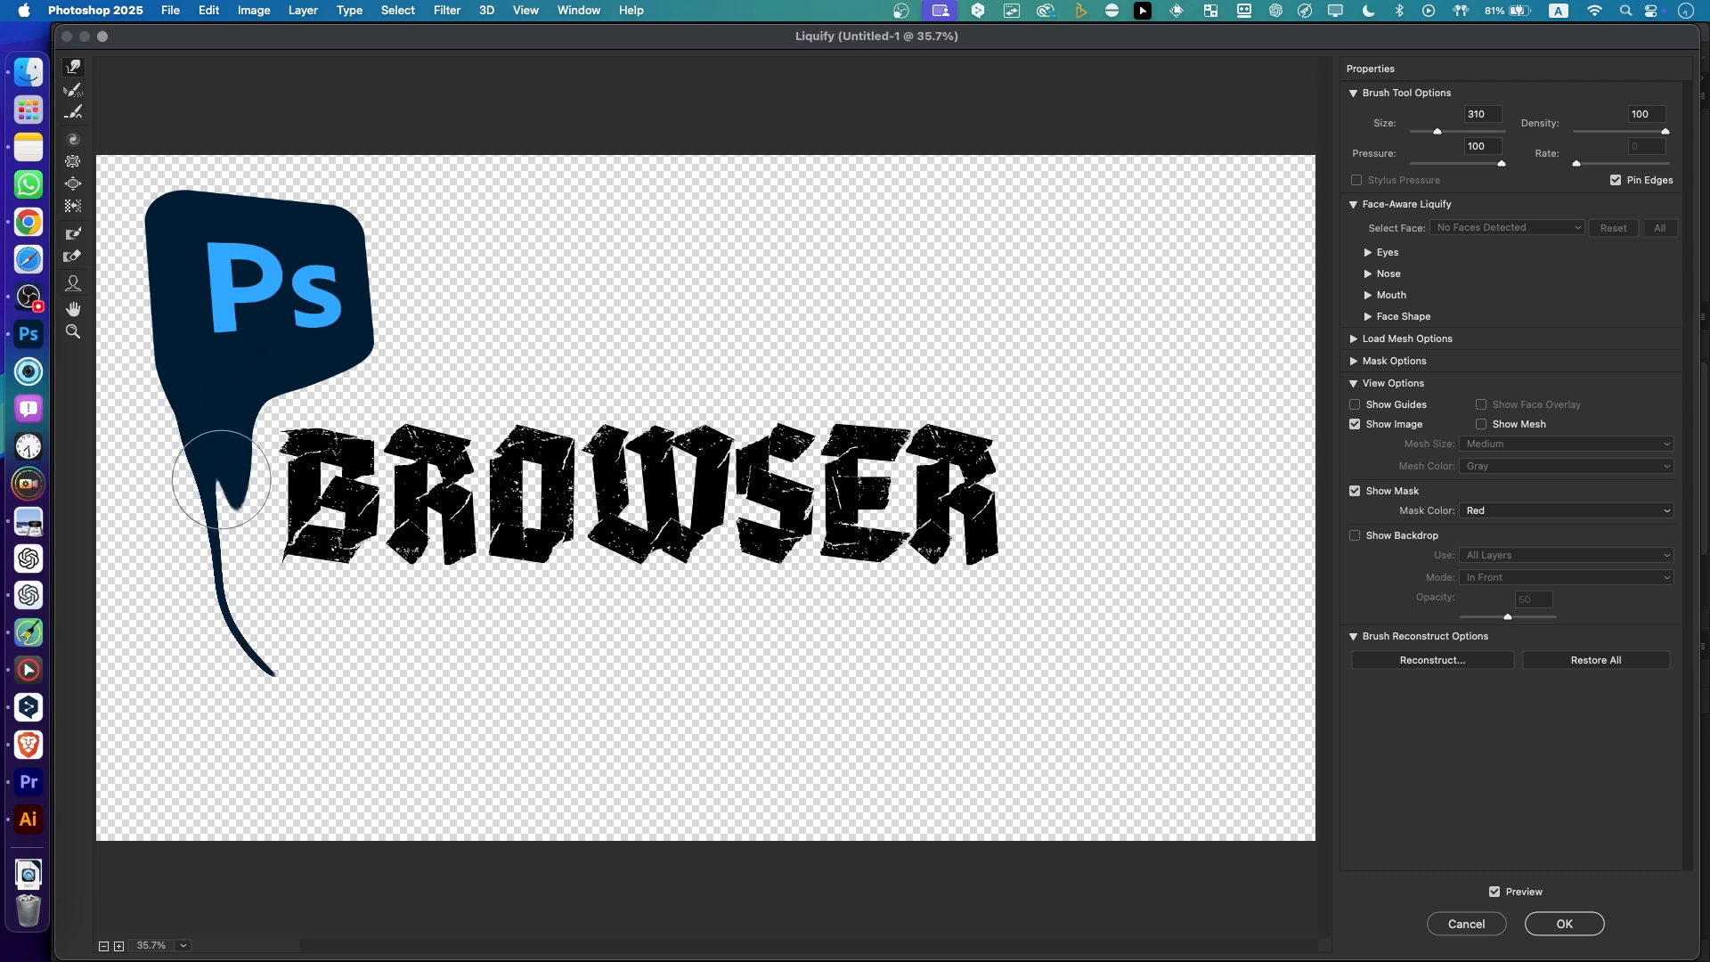
pyautogui.moveTo(225, 487); pyautogui.dragTo(271, 723)
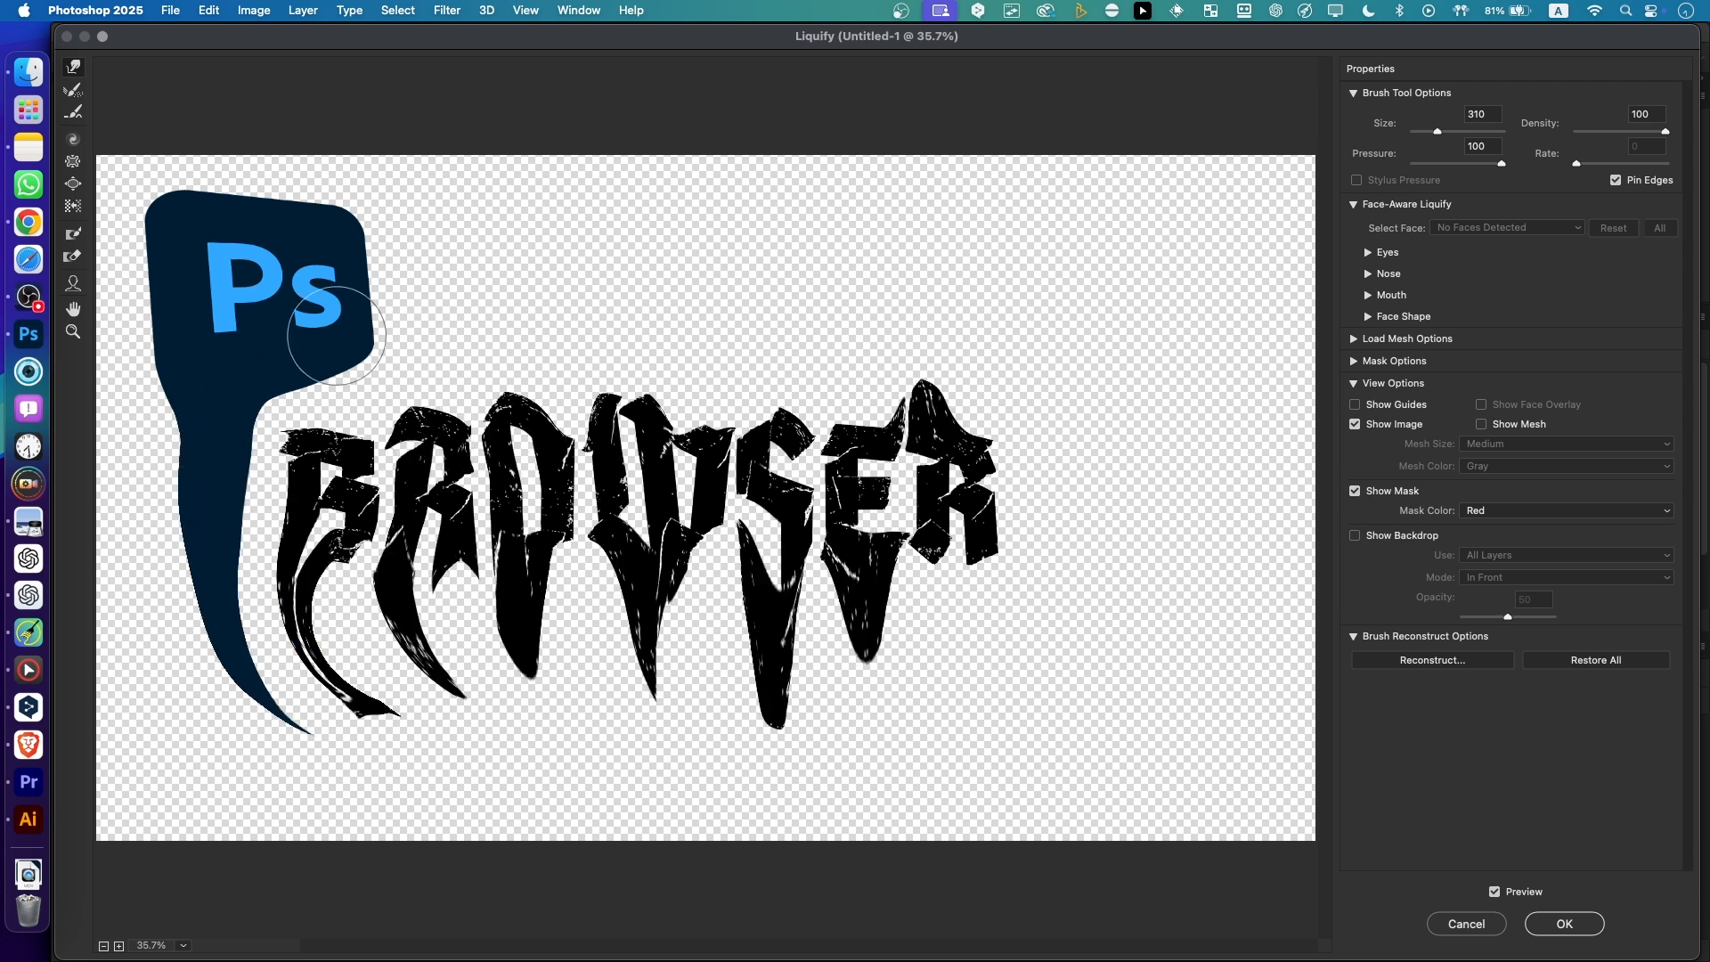
pyautogui.moveTo(363, 331); pyautogui.dragTo(370, 333)
pyautogui.moveTo(158, 193); pyautogui.dragTo(148, 187)
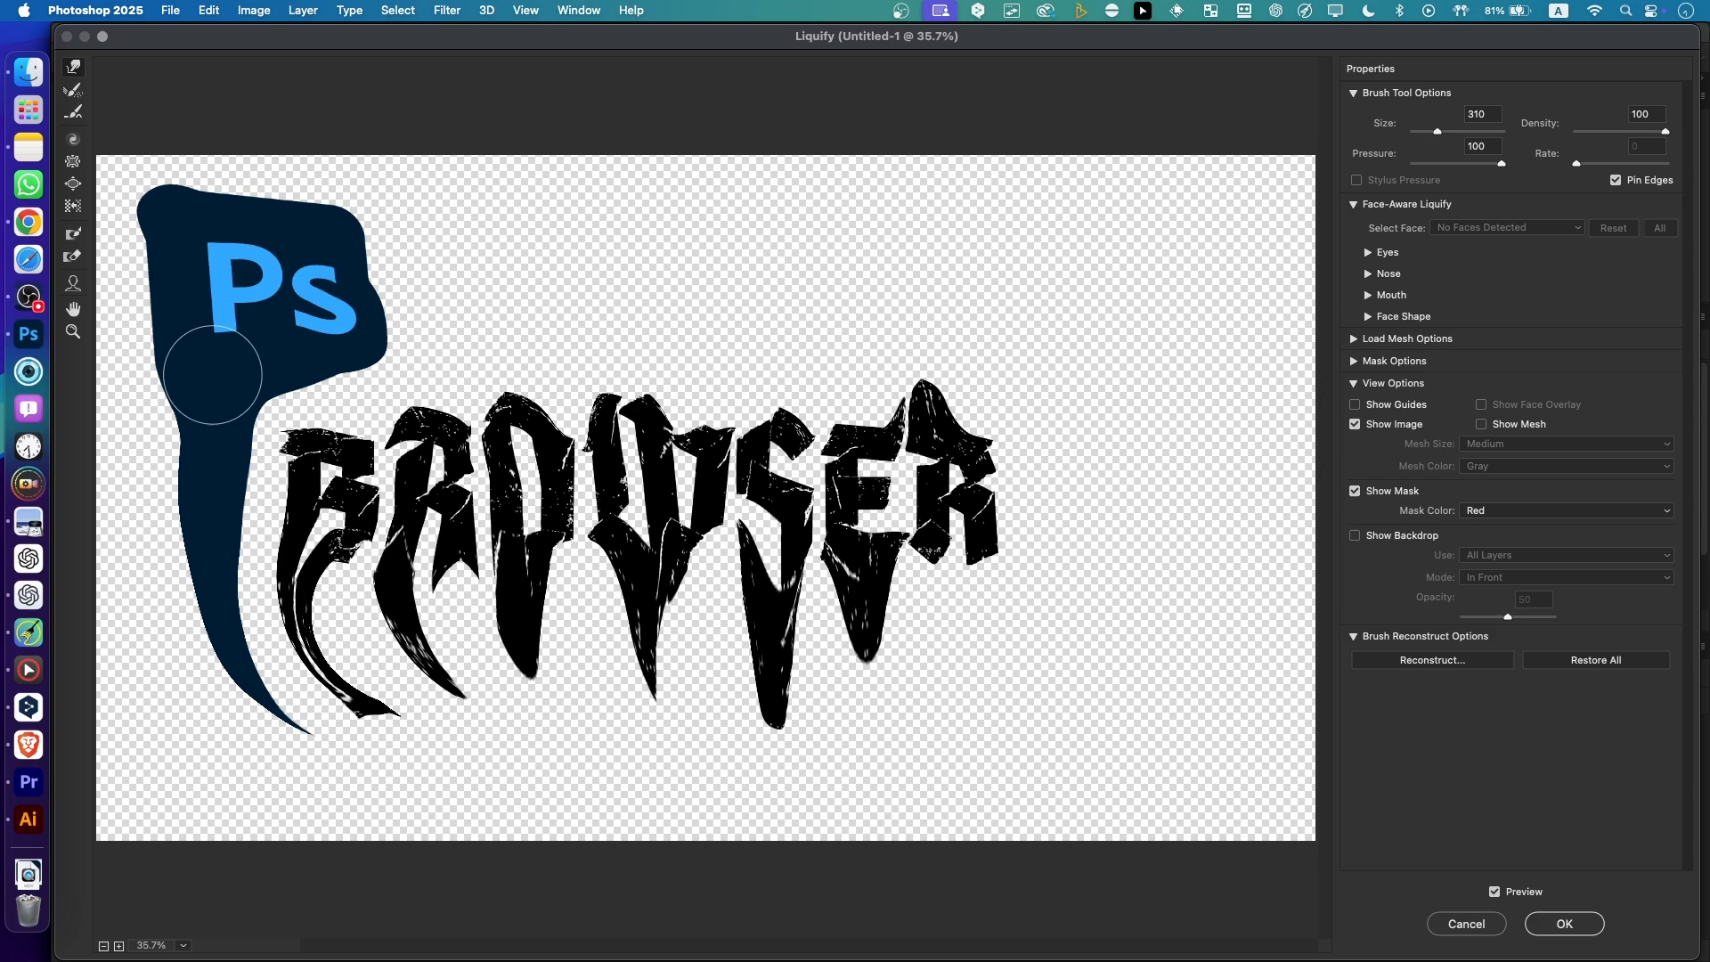